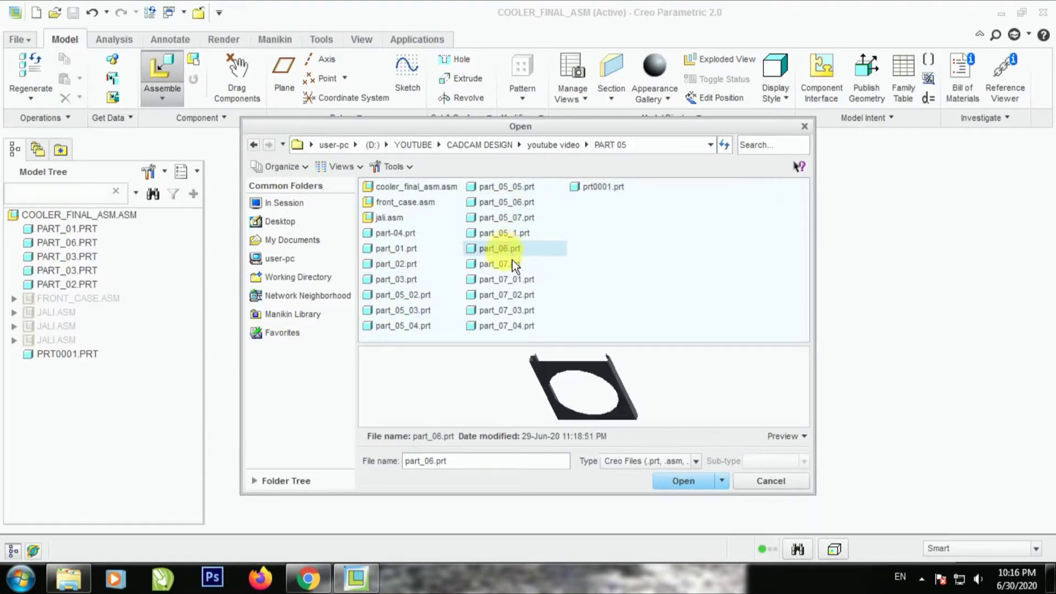
Step: Bring part-04.prt into the cooler assembly as a new component for placement
{"action": "left_click", "coordinate": [394, 233]}
{"action": "left_click", "coordinate": [681, 481]}
{"action": "scroll", "coordinate": [361, 341], "scroll_direction": "down", "scroll_amount": 5}
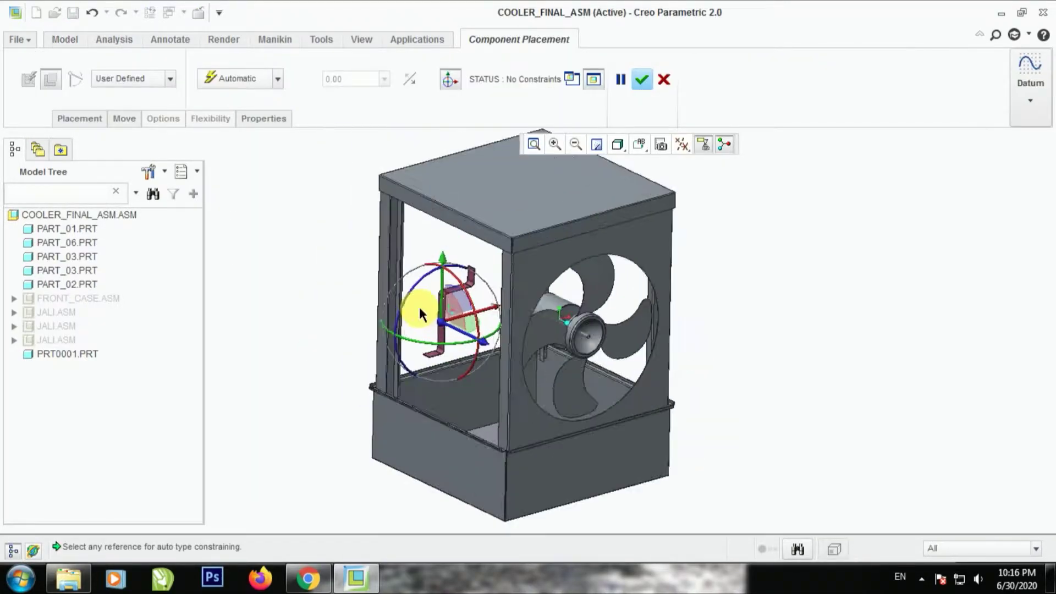
{"action": "scroll", "coordinate": [495, 370], "scroll_direction": "up", "scroll_amount": 5}
{"action": "middle_click_drag", "start_coordinate": [495, 370], "coordinate": [636, 396]}
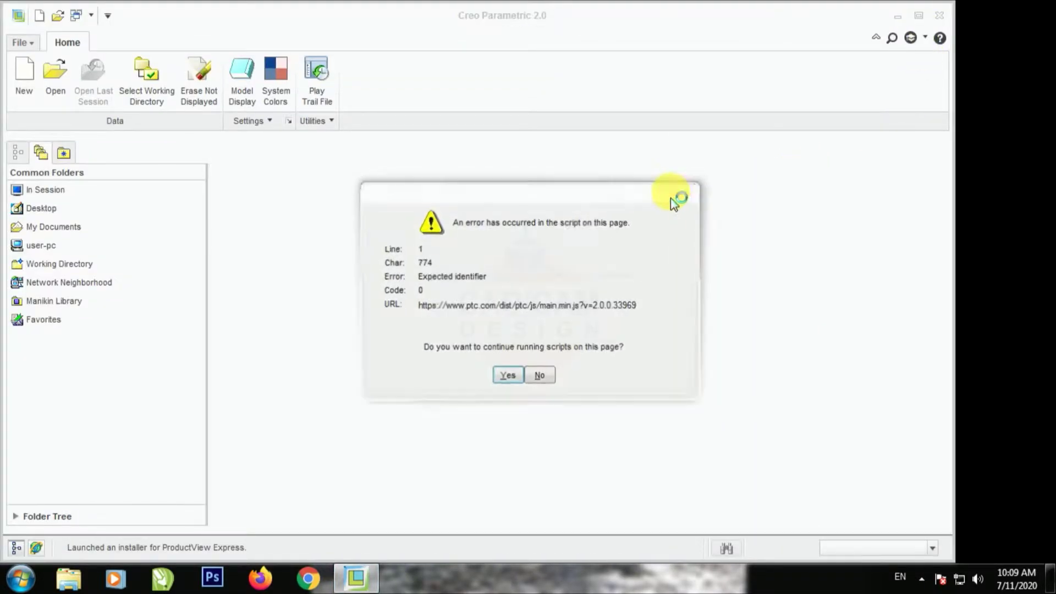
Step: Maximize the program window and set the working directory to D:\YOUTUBE\CADCAM DESIGN\youtube video\PART 05
{"action": "left_click", "coordinate": [919, 16]}
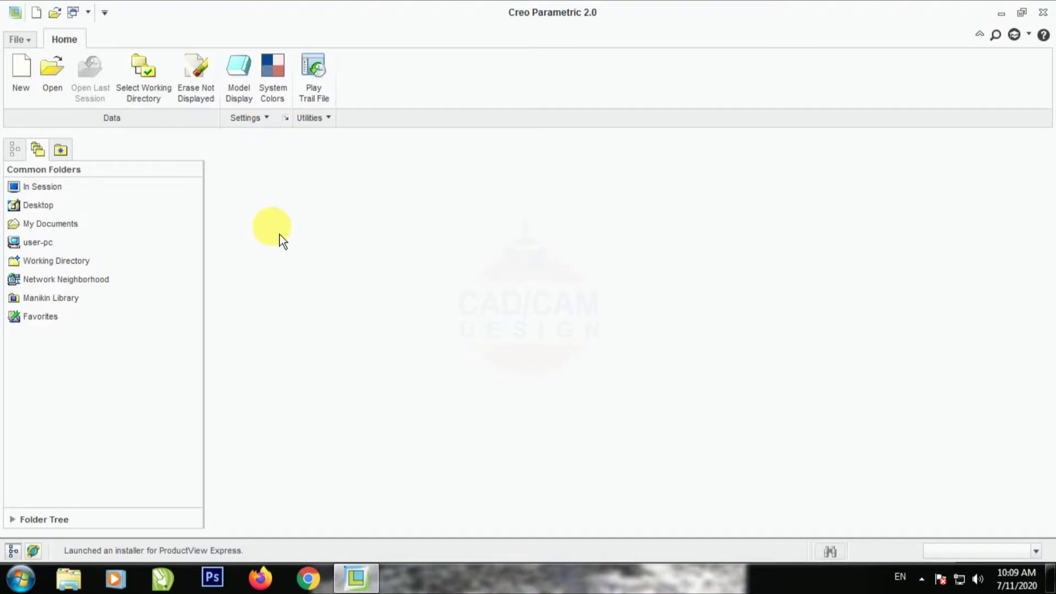
{"action": "left_click", "coordinate": [157, 93]}
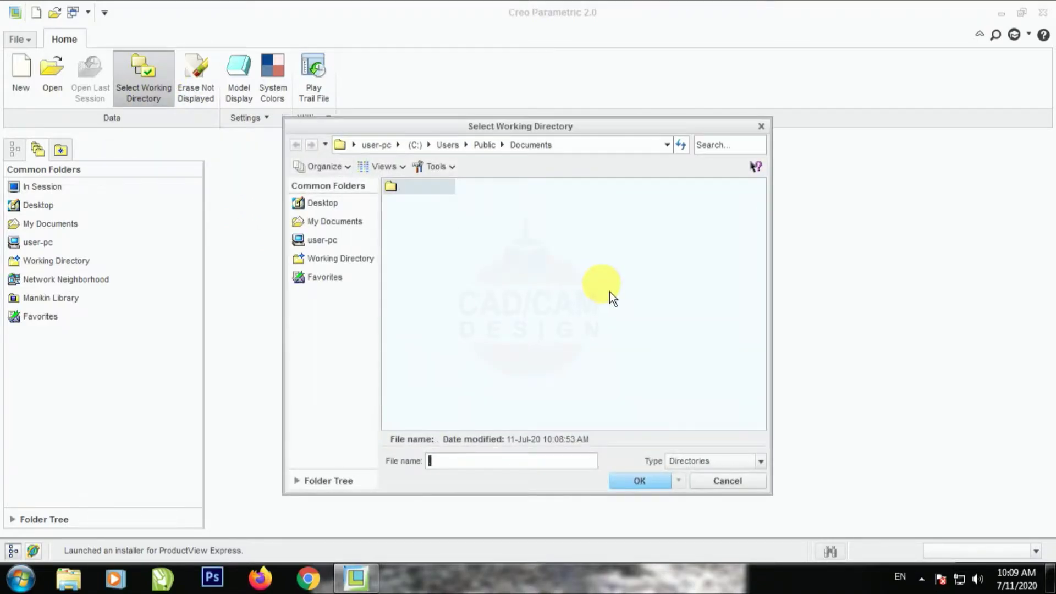
{"action": "left_click", "coordinate": [330, 243]}
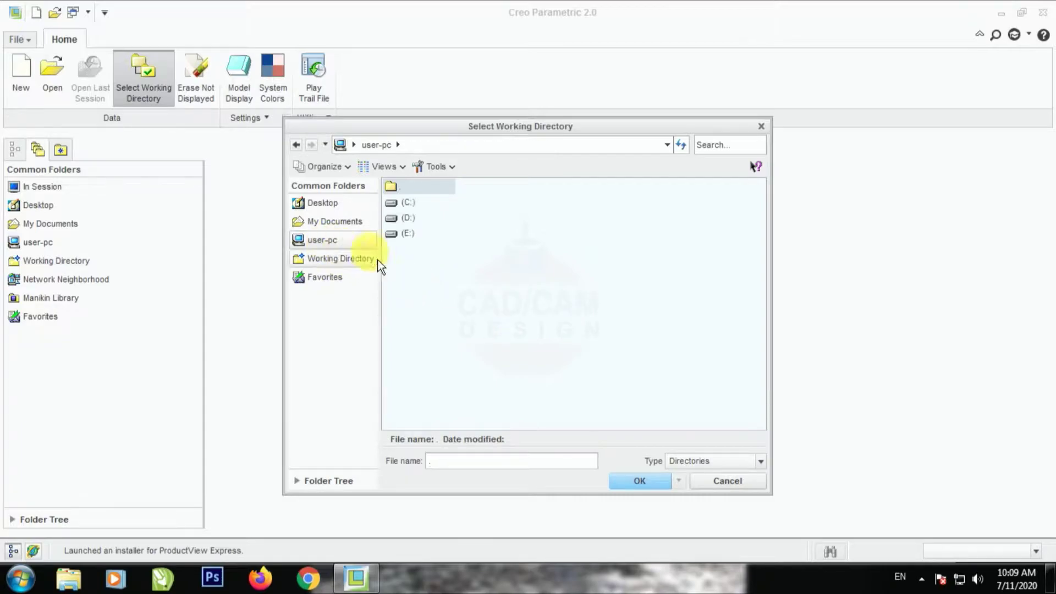
{"action": "double_click", "coordinate": [421, 231]}
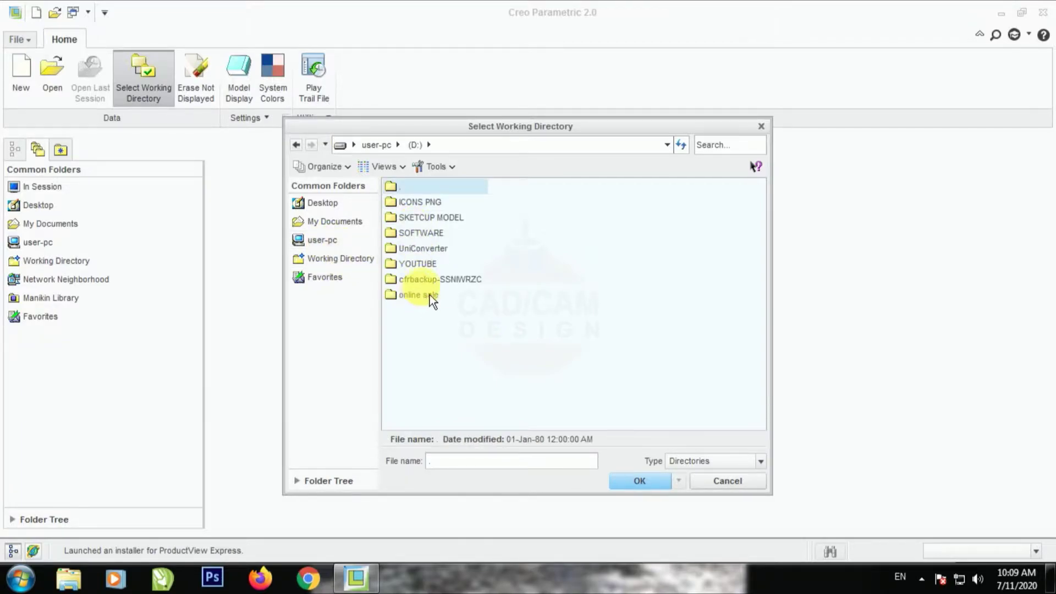
{"action": "double_click", "coordinate": [420, 264]}
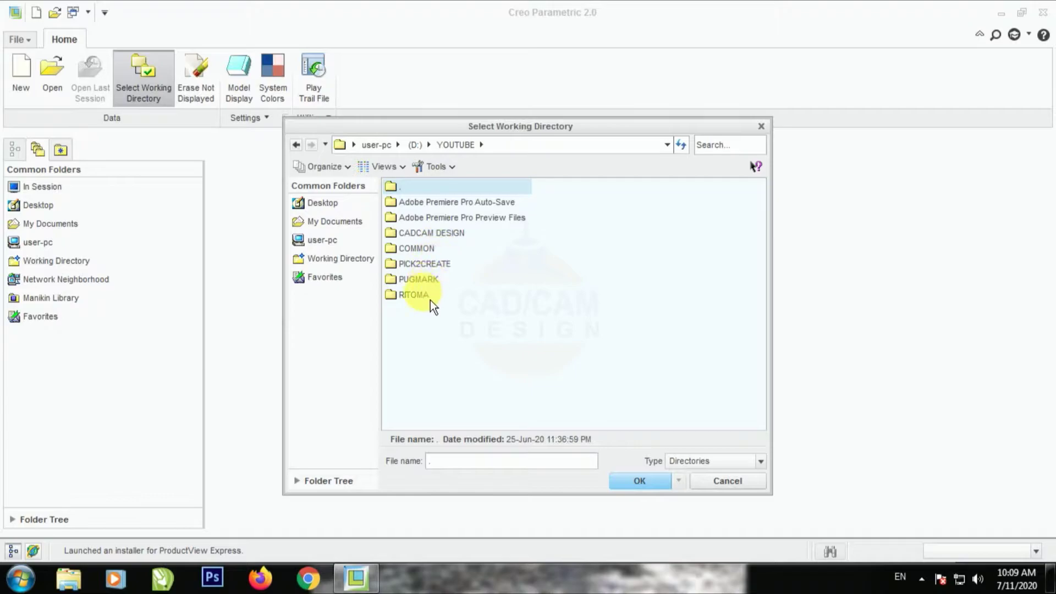
{"action": "double_click", "coordinate": [427, 241]}
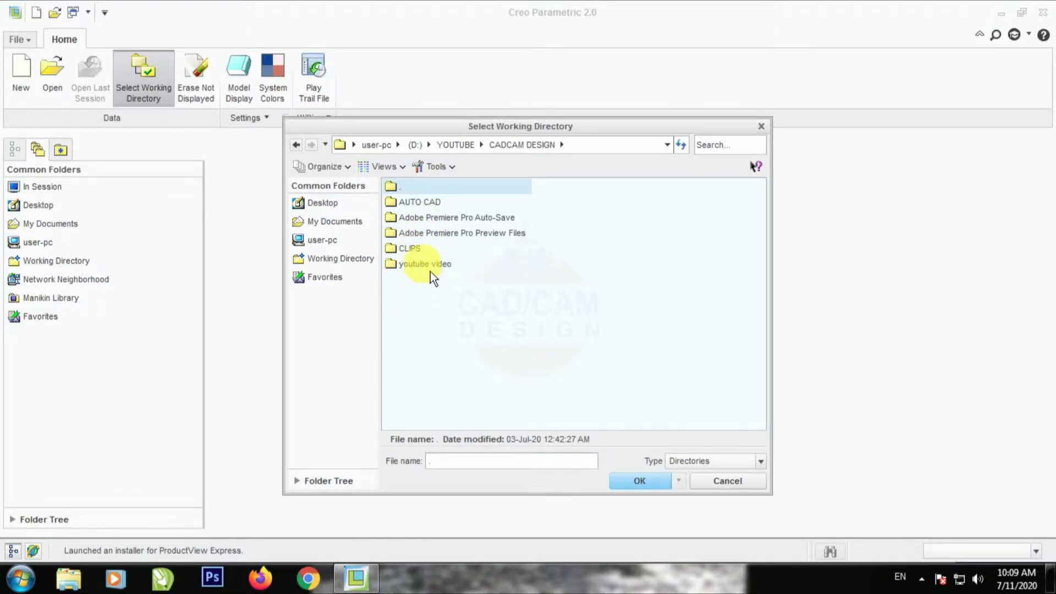
{"action": "double_click", "coordinate": [430, 269]}
{"action": "left_click", "coordinate": [428, 272]}
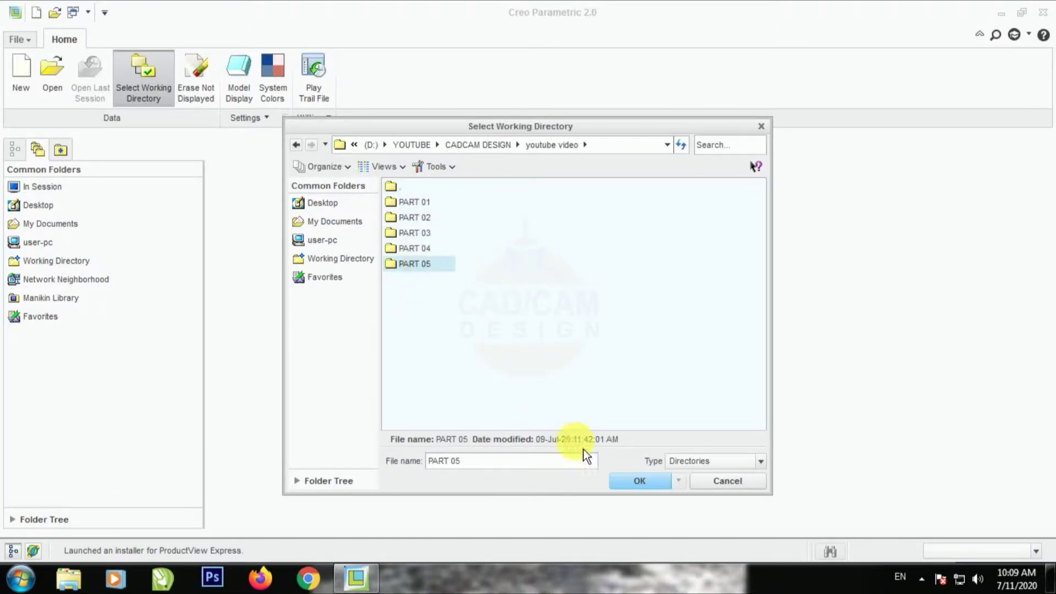
{"action": "left_click", "coordinate": [624, 487]}
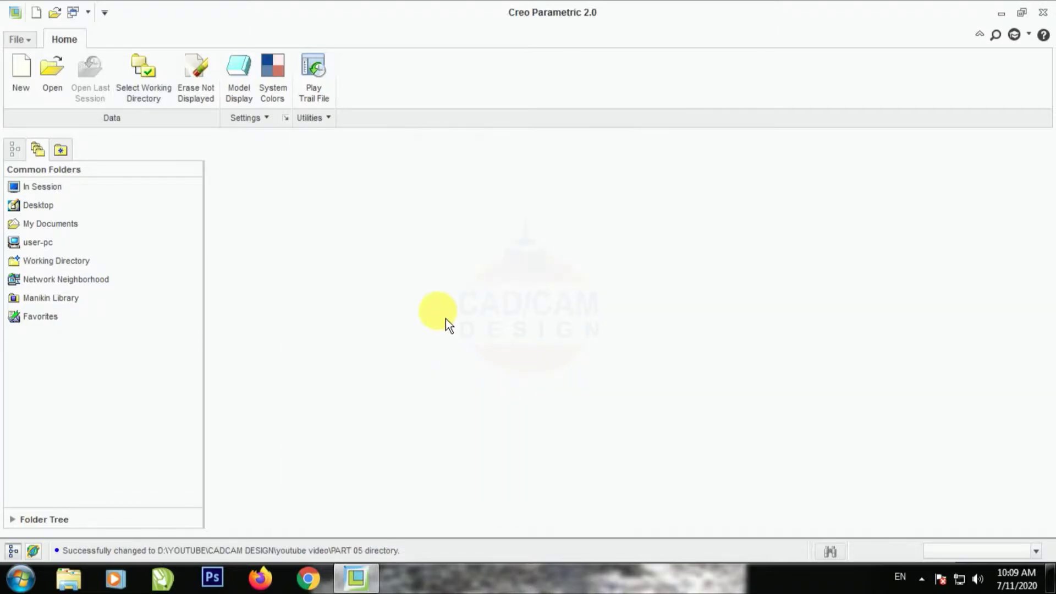
{"action": "left_click", "coordinate": [165, 101]}
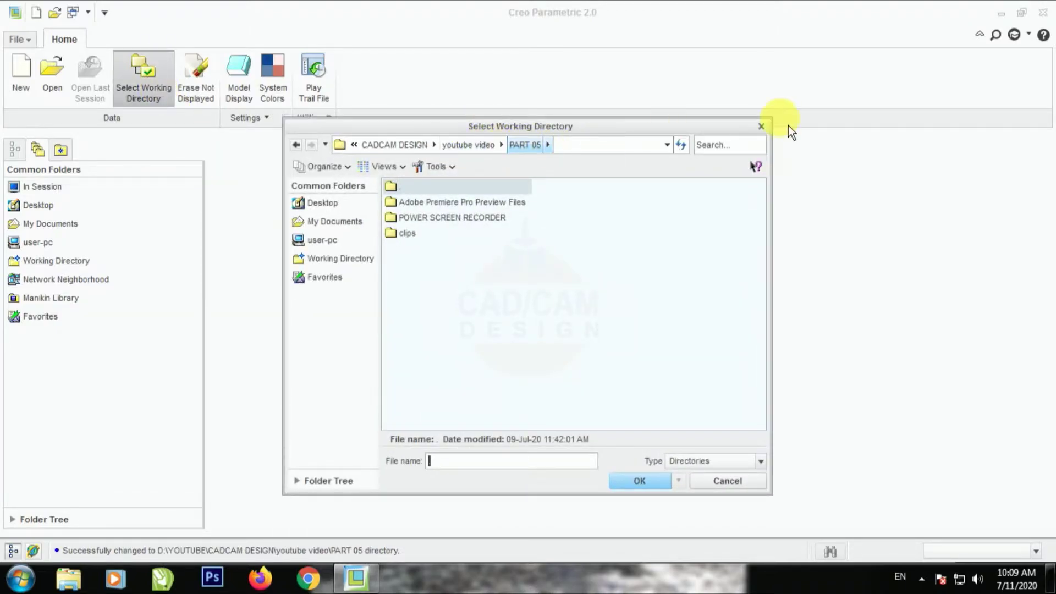
{"action": "left_click", "coordinate": [761, 126]}
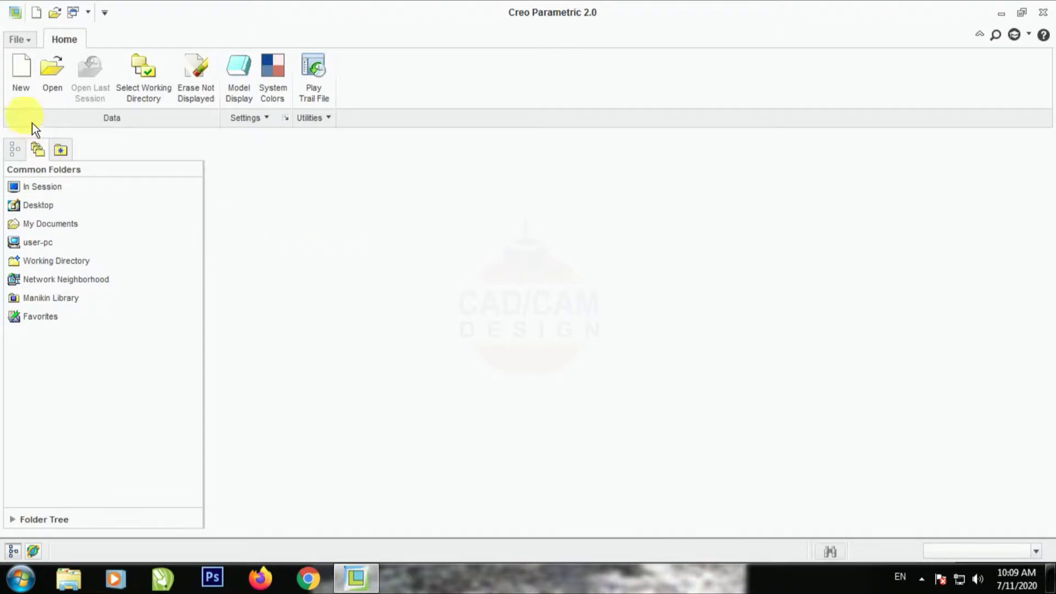
Step: Create a new design assembly named SAMPLE_ASM using the mmns_asm_design template instead of the default one
{"action": "left_click", "coordinate": [22, 77]}
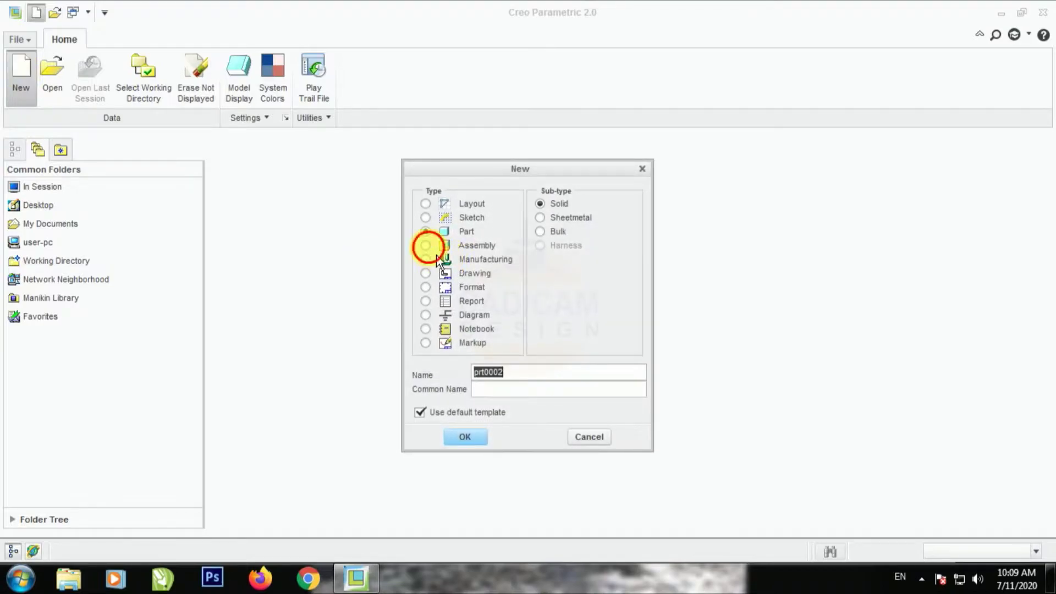
{"action": "left_click", "coordinate": [426, 246]}
{"action": "left_click", "coordinate": [420, 413]}
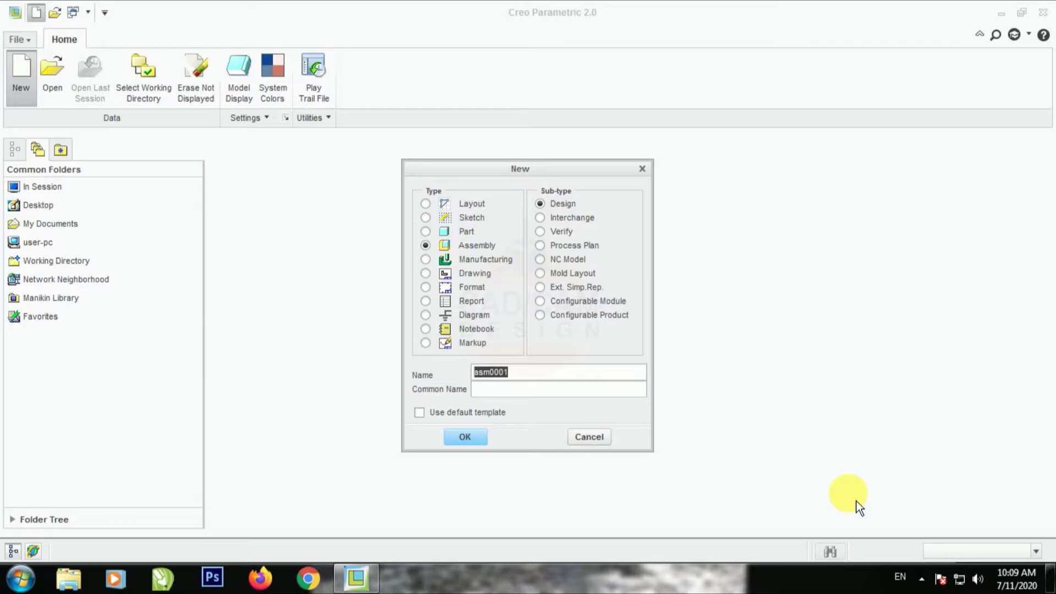
{"action": "type", "text": "SAMPLE"}
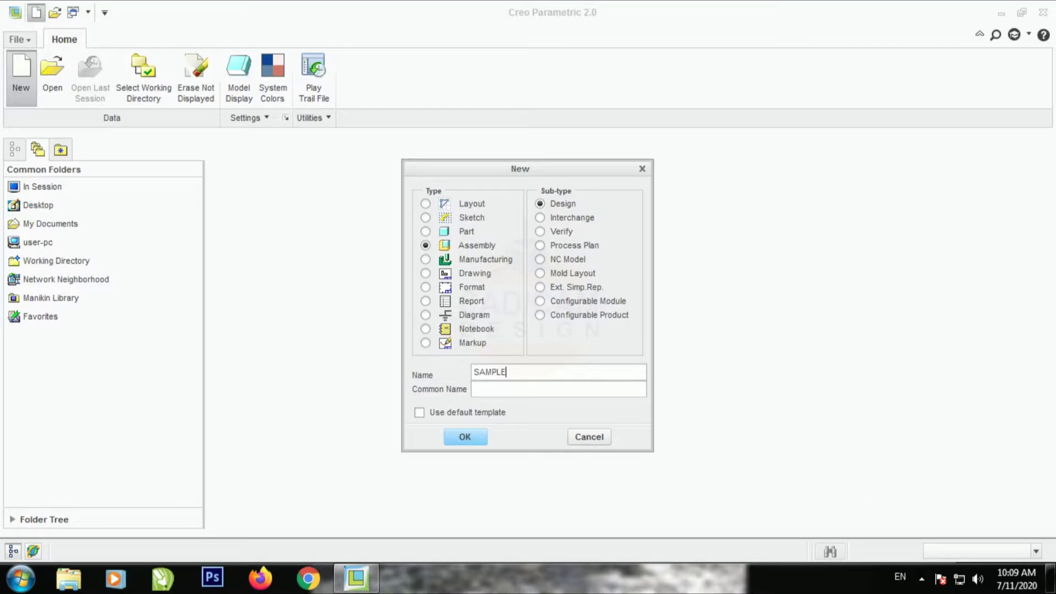
{"action": "type", "text": "_ASM"}
{"action": "left_click", "coordinate": [470, 438]}
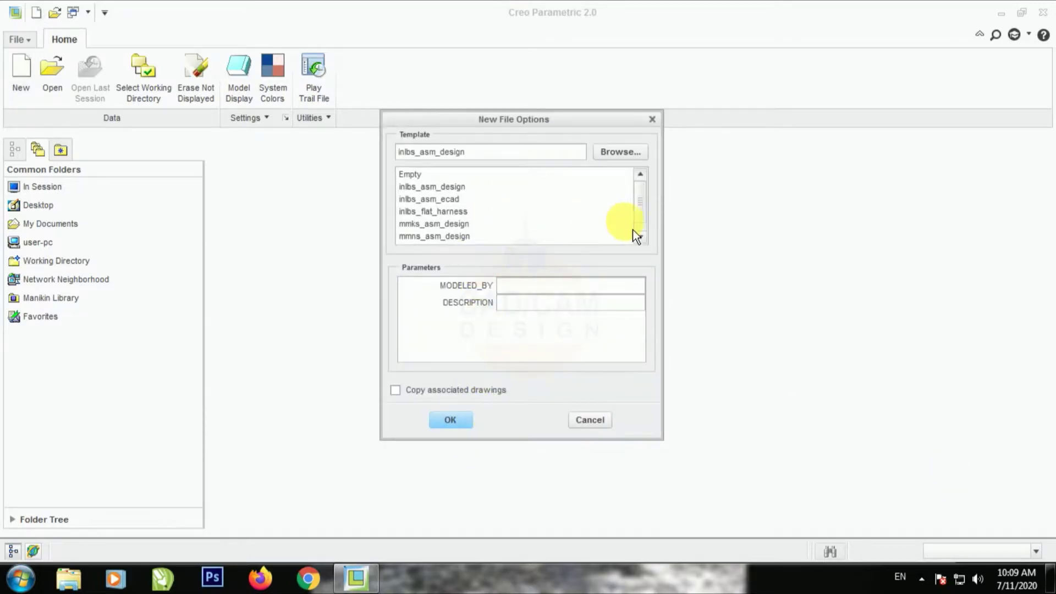
{"action": "left_click_drag", "start_coordinate": [649, 206], "coordinate": [649, 213]}
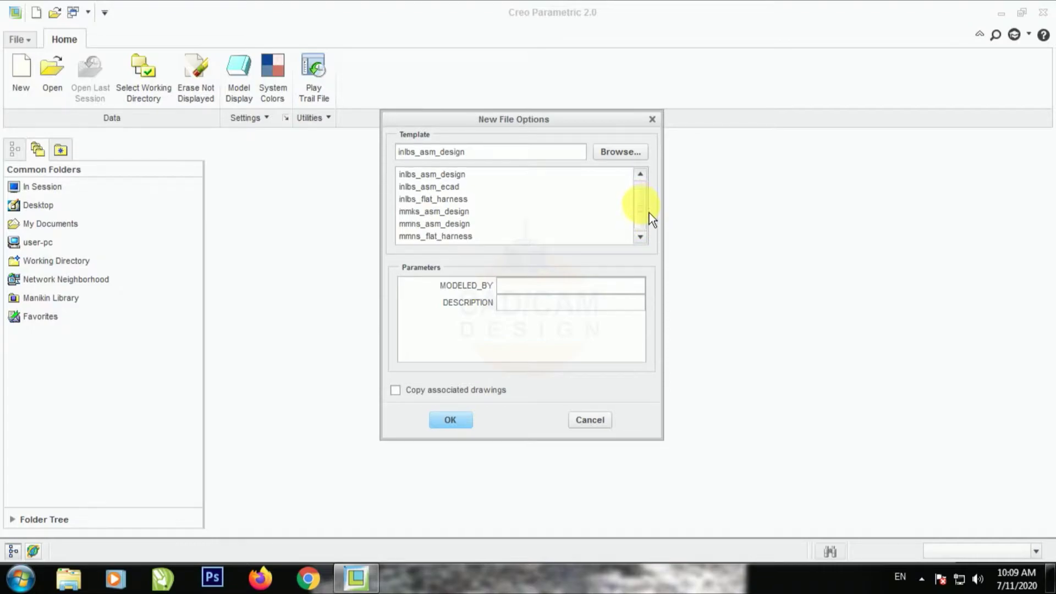
{"action": "left_click", "coordinate": [426, 228]}
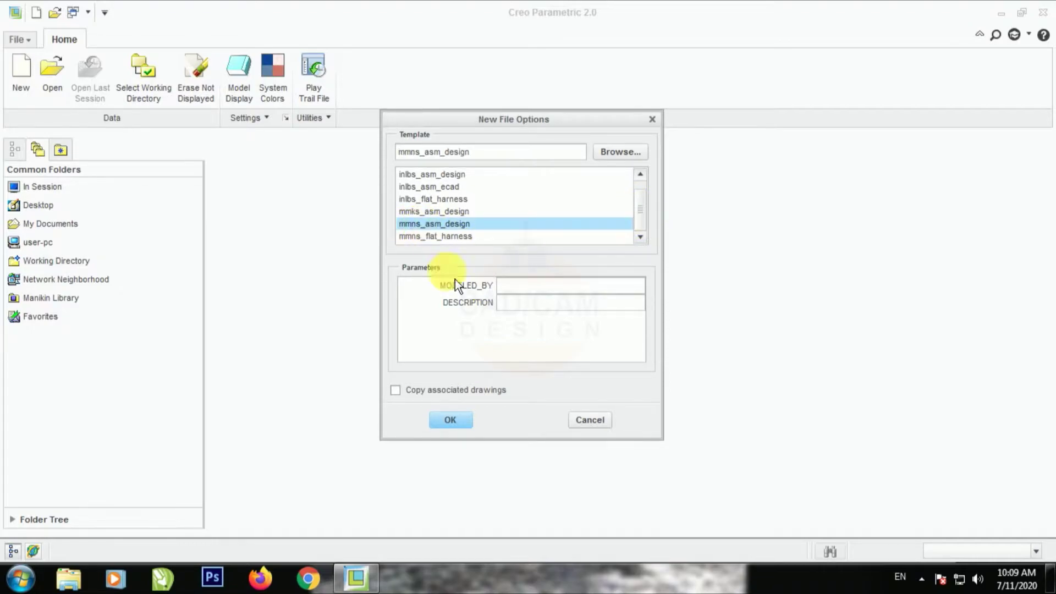
{"action": "left_click", "coordinate": [452, 419]}
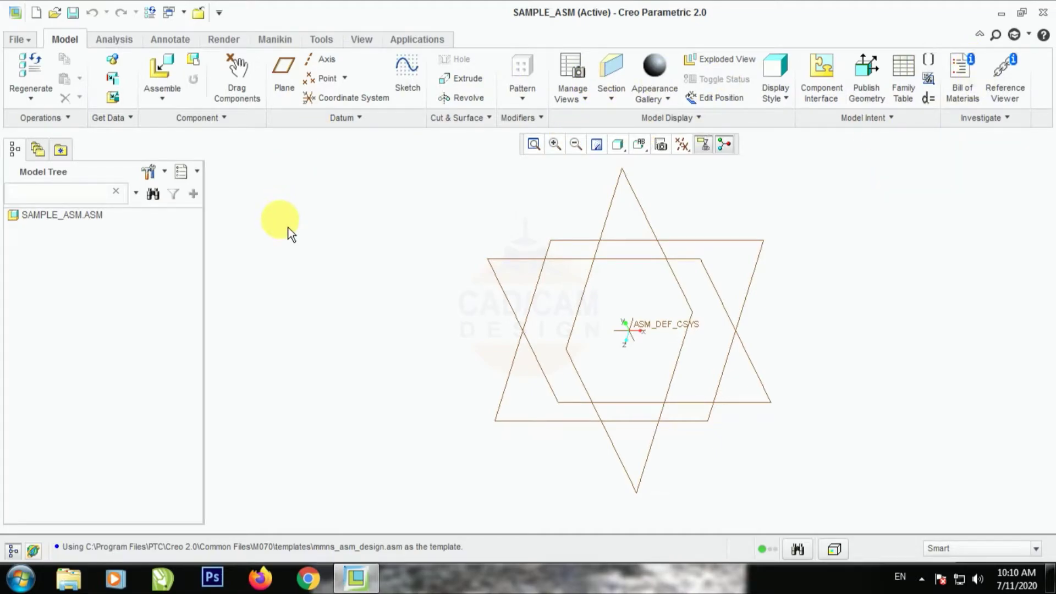
Step: Turn on the file preview and bring part_01.prt into the assembly as its first component
{"action": "left_click", "coordinate": [177, 72]}
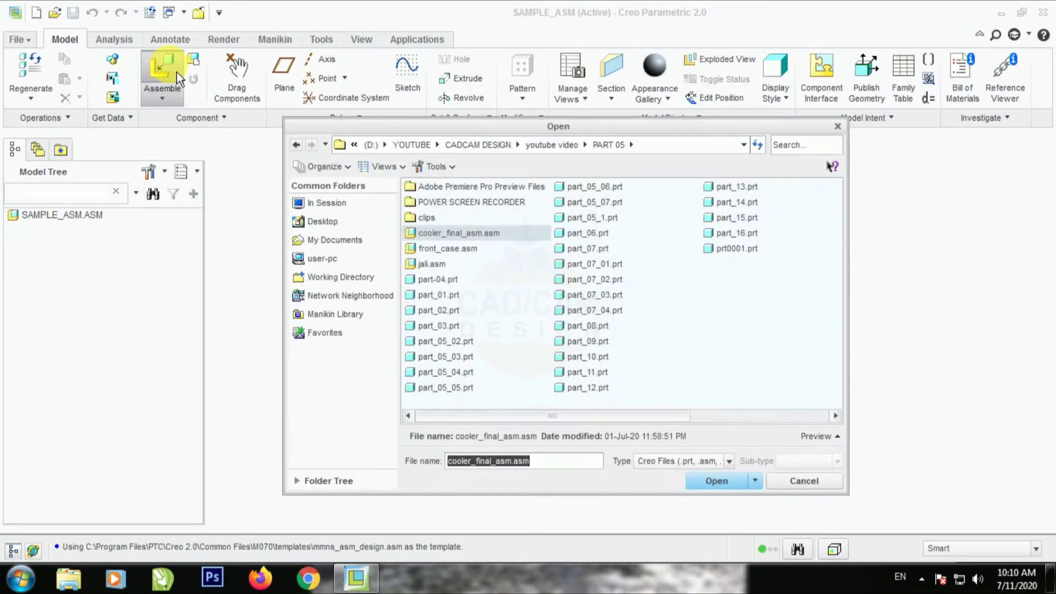
{"action": "left_click", "coordinate": [816, 436]}
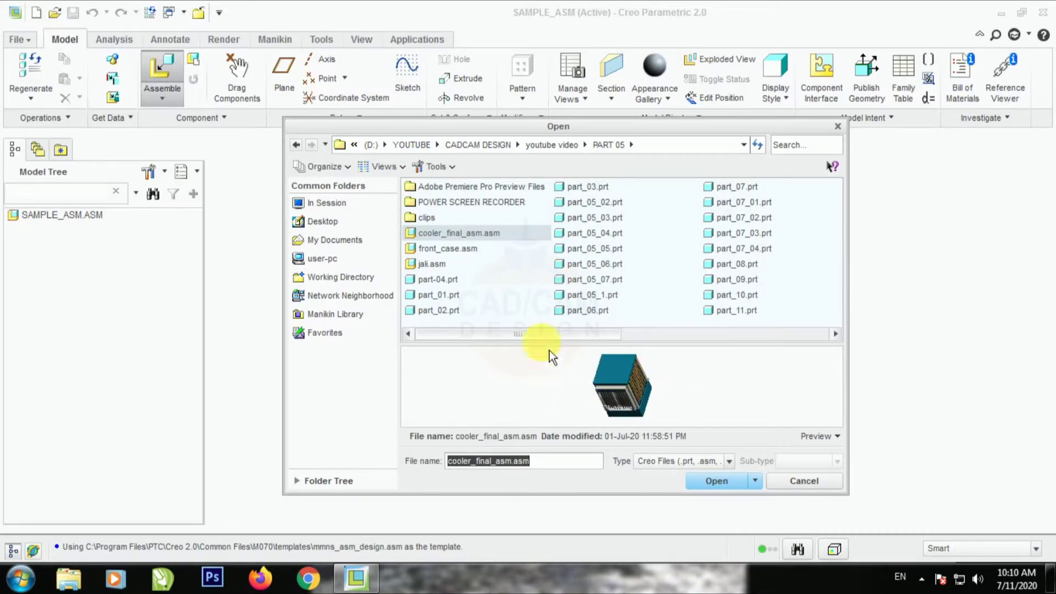
{"action": "left_click", "coordinate": [451, 295]}
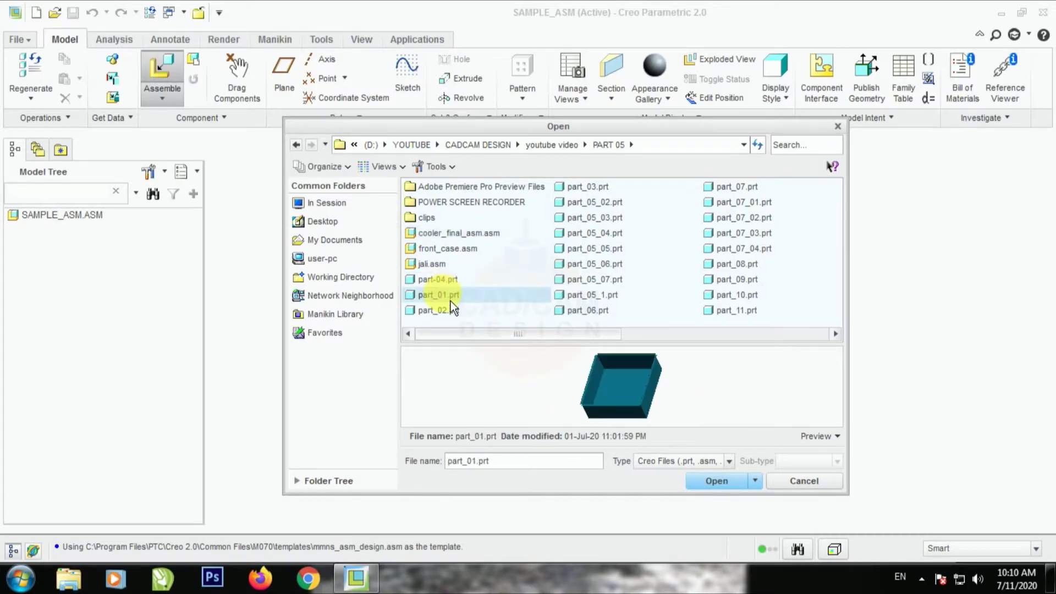
{"action": "left_click", "coordinate": [705, 484]}
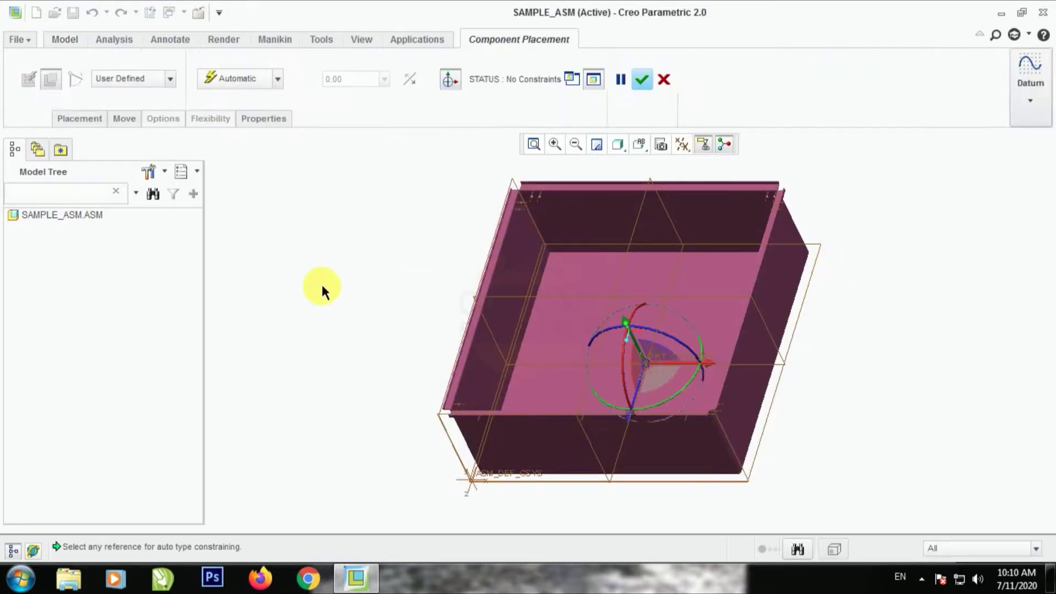
Step: Turn off the display of all datum features in the graphics area
{"action": "scroll", "coordinate": [423, 302], "scroll_direction": "up", "scroll_amount": 2}
{"action": "middle_click_drag", "start_coordinate": [403, 294], "coordinate": [382, 274]}
{"action": "left_click", "coordinate": [681, 144]}
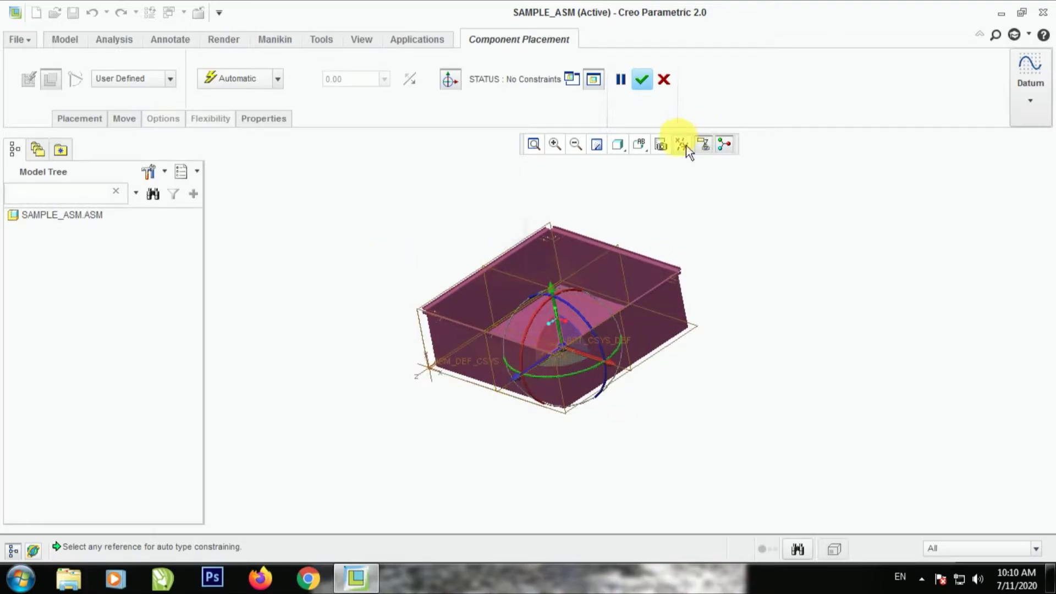
{"action": "left_click", "coordinate": [683, 170]}
{"action": "left_click", "coordinate": [808, 260]}
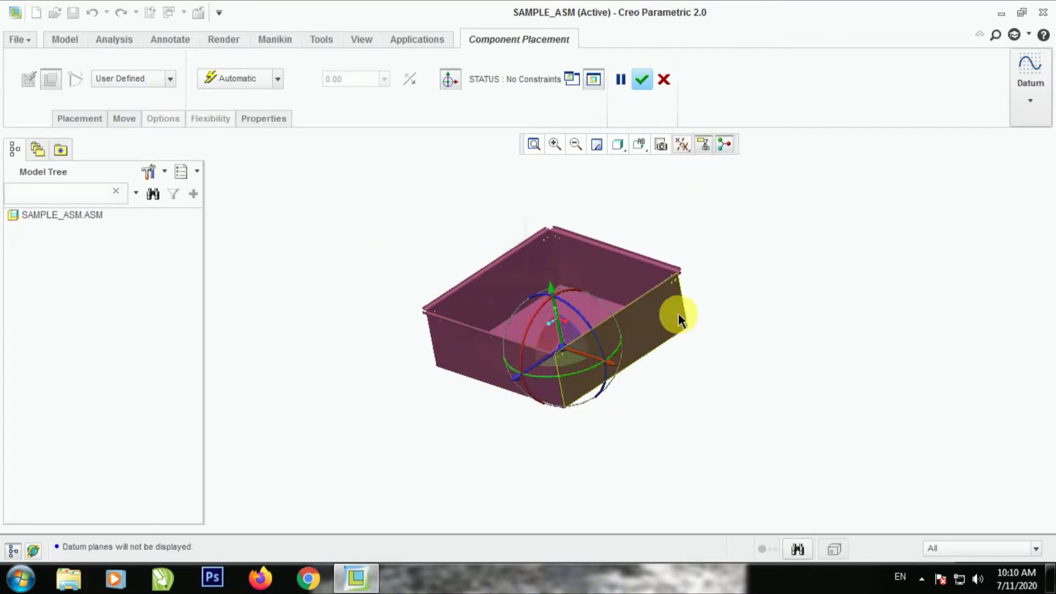
Step: Move the unplaced tray part freely with the 3D dragger
{"action": "middle_click_drag", "start_coordinate": [677, 314], "coordinate": [608, 370]}
{"action": "scroll", "coordinate": [576, 372], "scroll_direction": "down", "scroll_amount": 3}
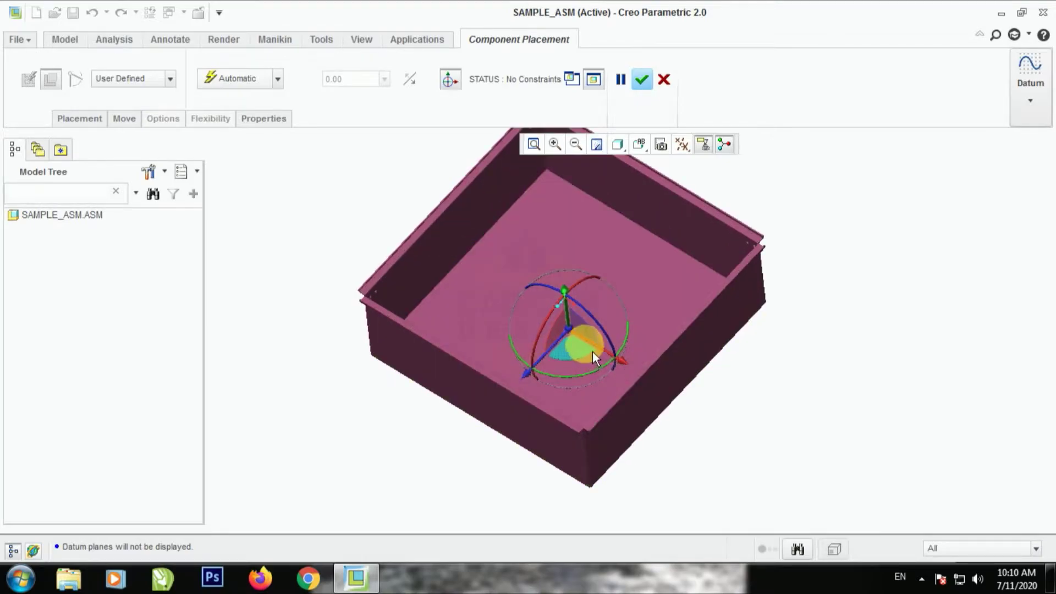
{"action": "left_click_drag", "start_coordinate": [596, 353], "coordinate": [526, 368]}
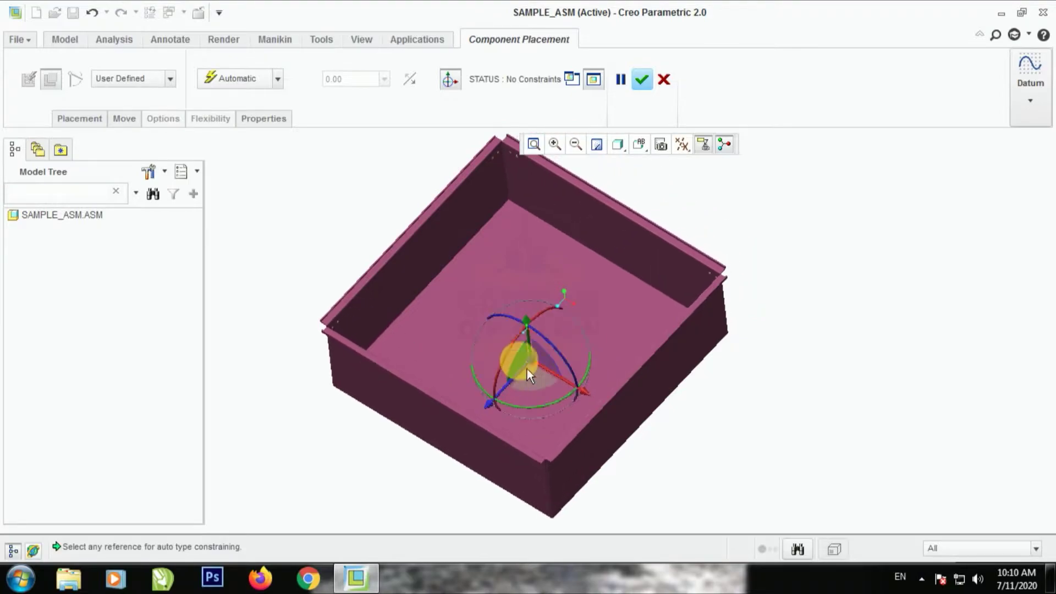
{"action": "scroll", "coordinate": [536, 349], "scroll_direction": "up", "scroll_amount": 3}
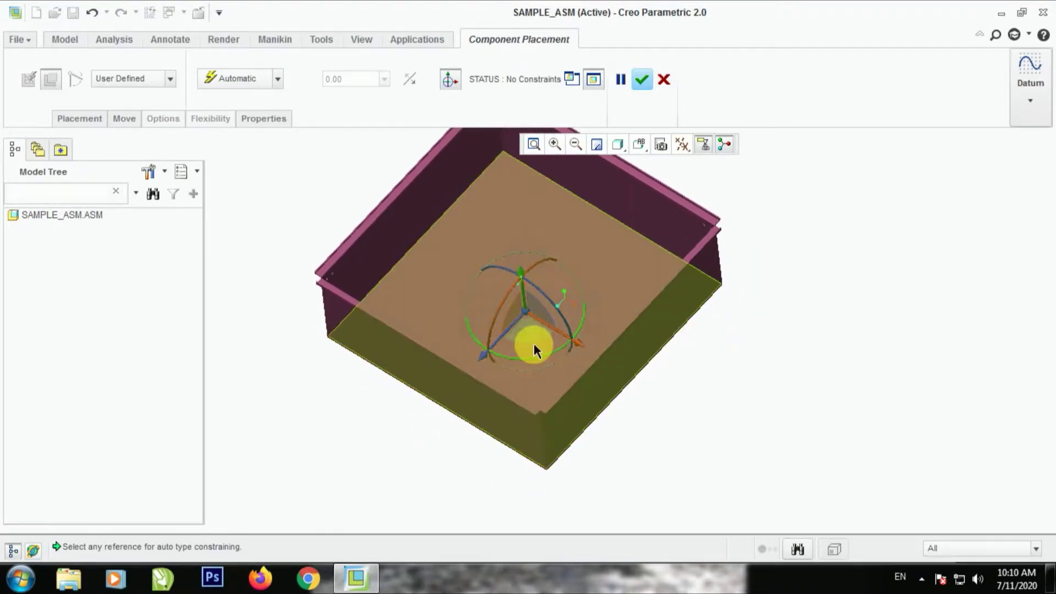
{"action": "middle_click_drag", "start_coordinate": [531, 346], "coordinate": [530, 302]}
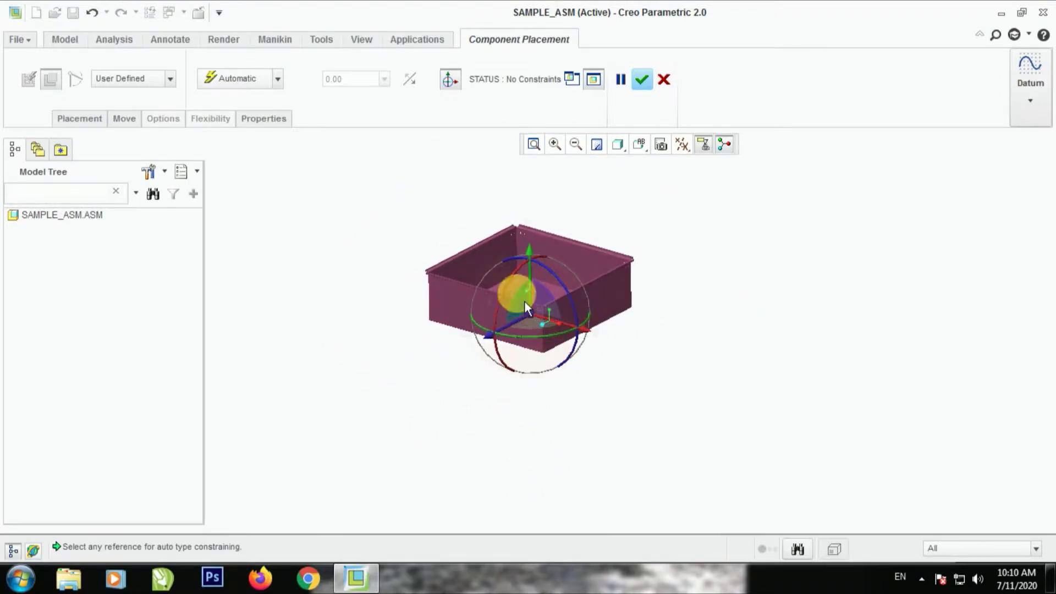
Step: Fully constrain the tray part with the Default constraint and accept its placement
{"action": "scroll", "coordinate": [530, 302], "scroll_direction": "down", "scroll_amount": 3}
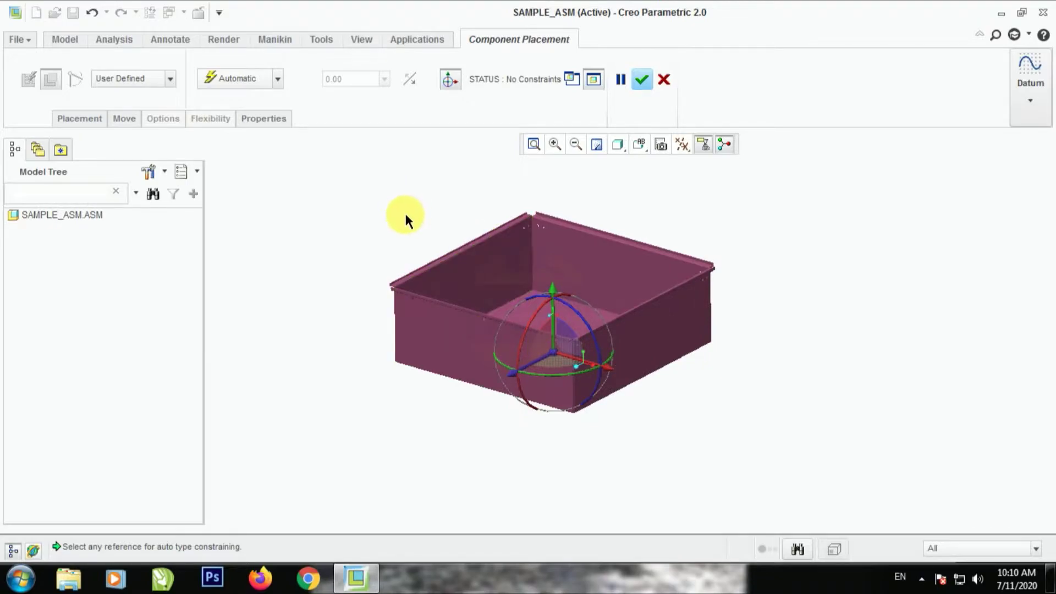
{"action": "scroll", "coordinate": [407, 220], "scroll_direction": "down", "scroll_amount": 2}
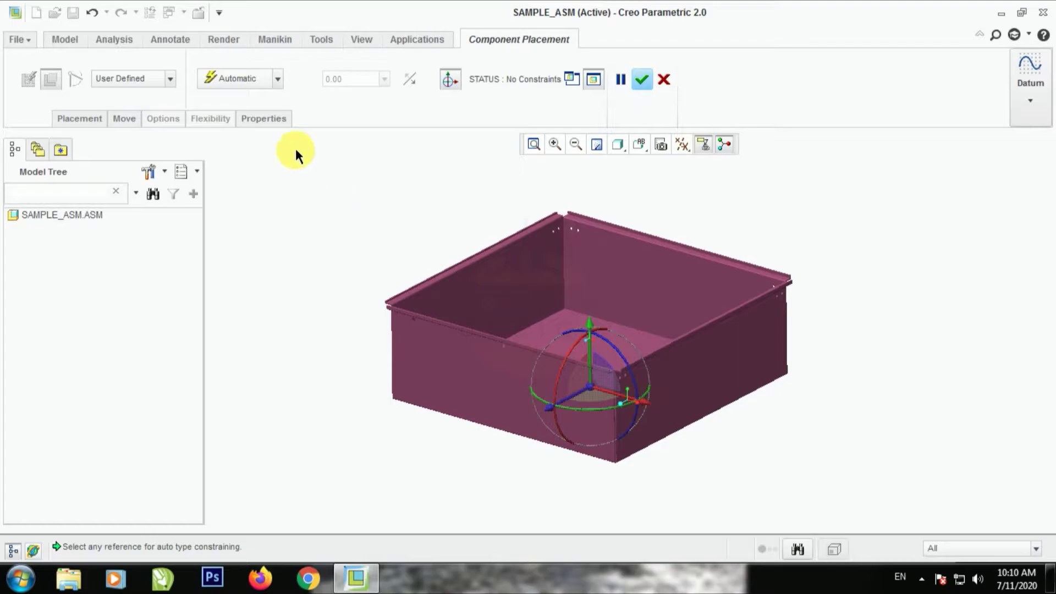
{"action": "left_click", "coordinate": [289, 88]}
{"action": "left_click", "coordinate": [227, 280]}
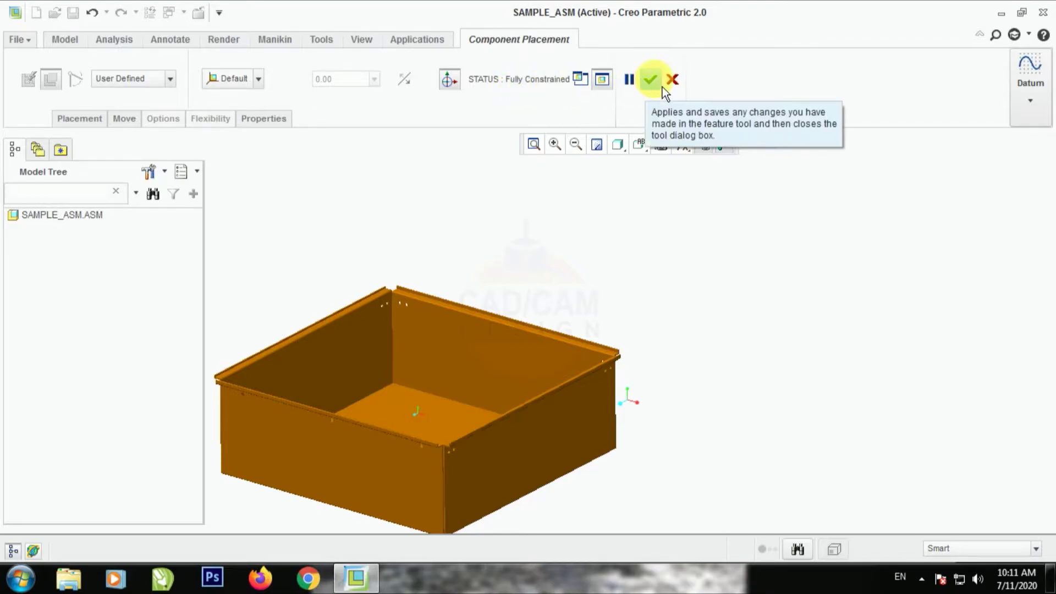
{"action": "left_click", "coordinate": [650, 80]}
Step: Set the assembly's display style to Shading With Edges
{"action": "scroll", "coordinate": [711, 264], "scroll_direction": "up", "scroll_amount": 3}
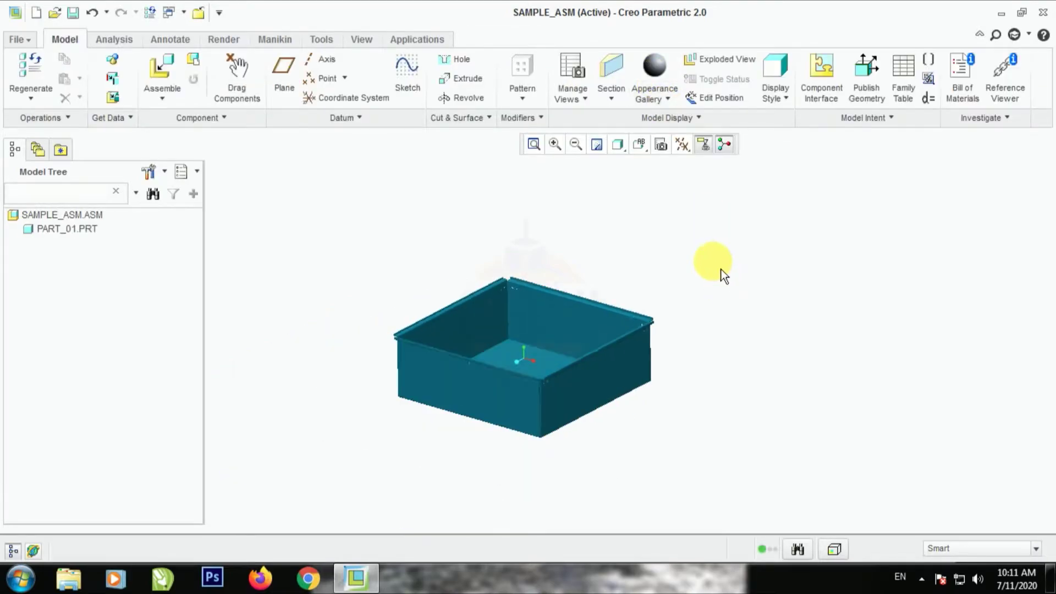
{"action": "middle_click_drag", "start_coordinate": [712, 264], "coordinate": [597, 316]}
{"action": "scroll", "coordinate": [522, 310], "scroll_direction": "down", "scroll_amount": 2}
{"action": "left_click", "coordinate": [617, 147]}
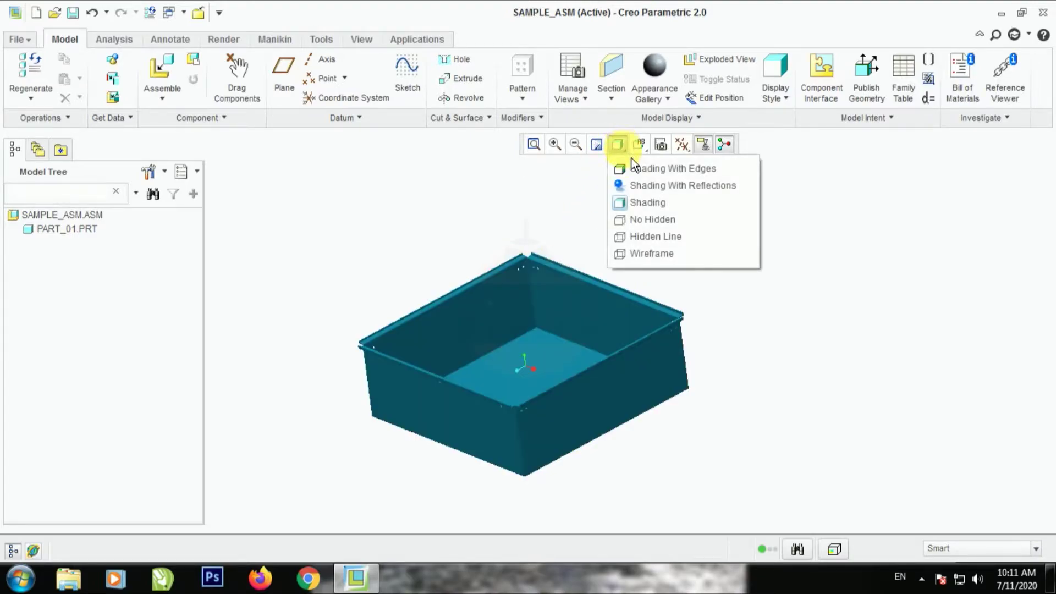
{"action": "left_click", "coordinate": [638, 169]}
{"action": "mouse_move", "coordinate": [687, 352]}
{"action": "middle_mouse_down"}
{"action": "mouse_move", "coordinate": [658, 348]}
{"action": "mouse_move", "coordinate": [679, 335]}
{"action": "mouse_move", "coordinate": [648, 350]}
{"action": "middle_mouse_up"}
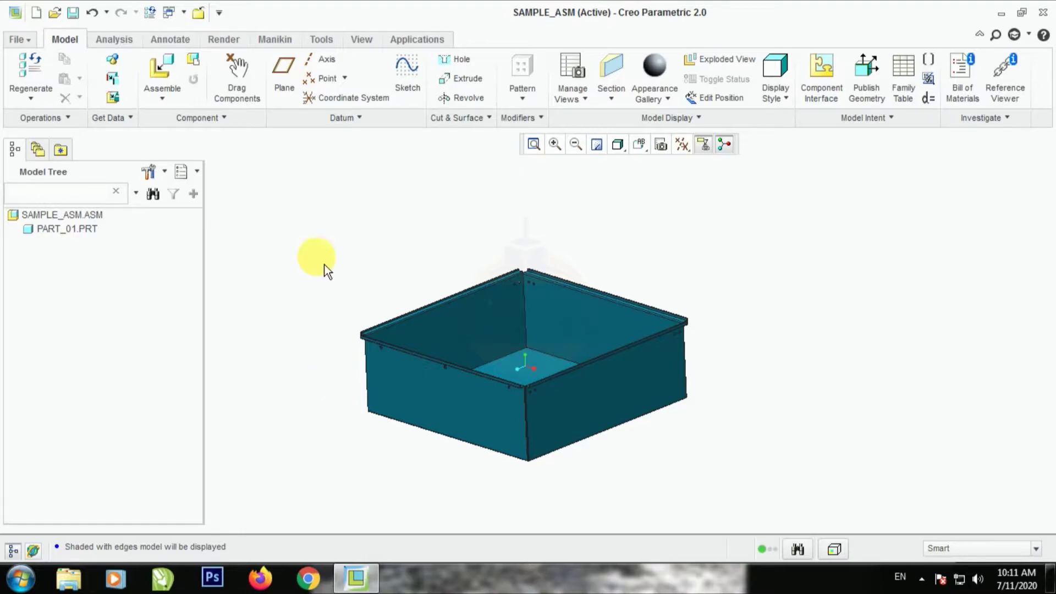
Step: Bring part_06.prt into the assembly as a new component for placement
{"action": "left_click", "coordinate": [160, 76]}
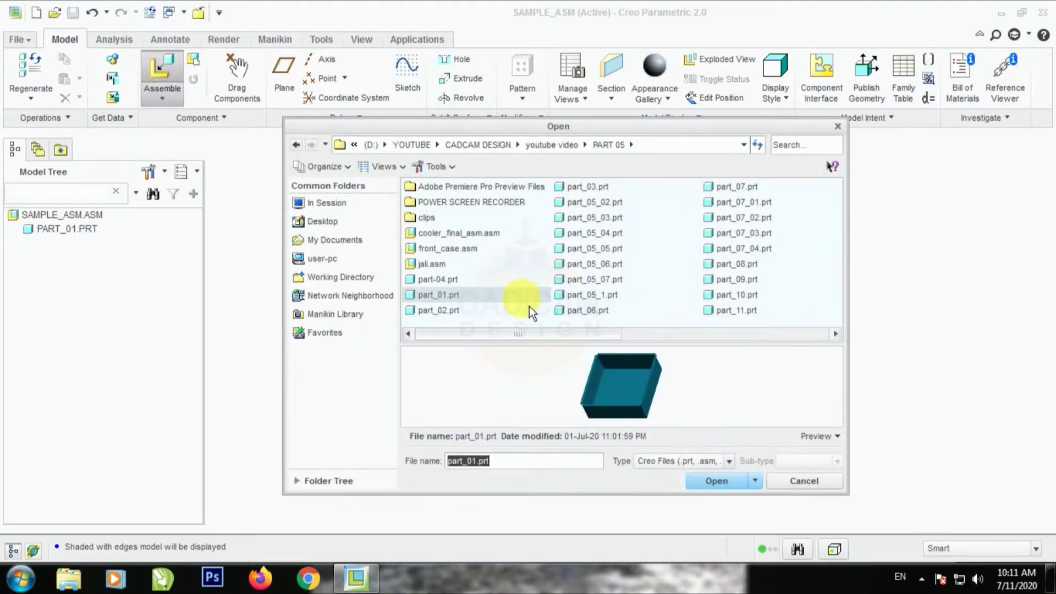
{"action": "left_click", "coordinate": [457, 315]}
{"action": "left_click", "coordinate": [600, 201]}
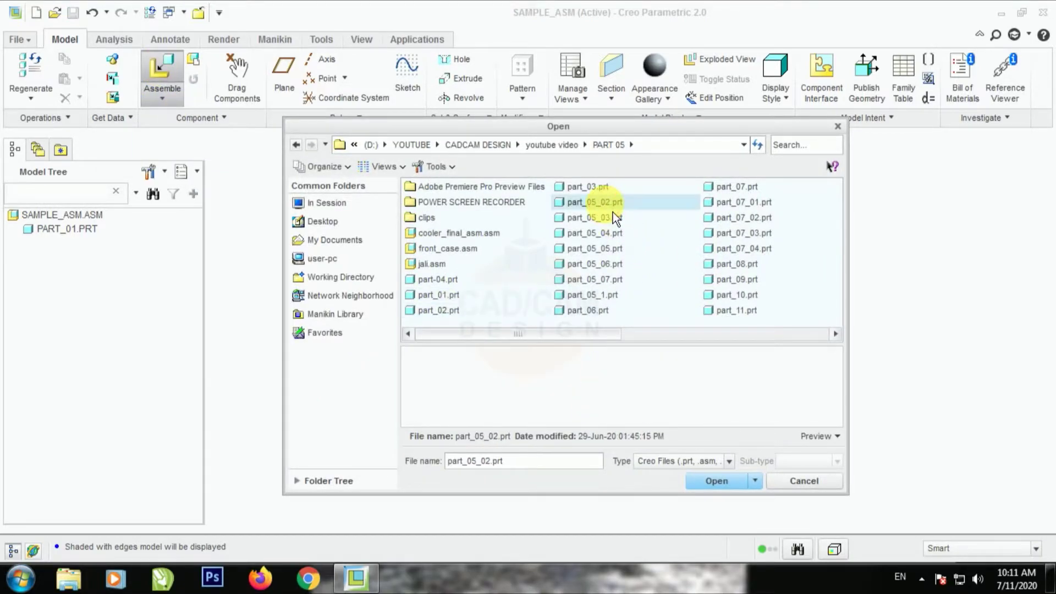
{"action": "left_click", "coordinate": [589, 248]}
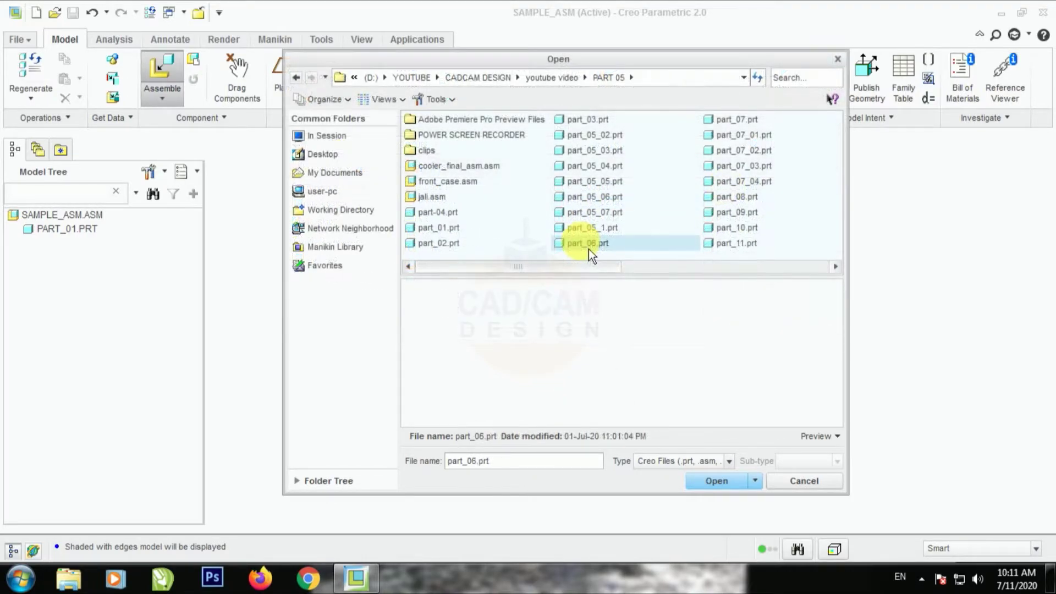
{"action": "left_click", "coordinate": [734, 480]}
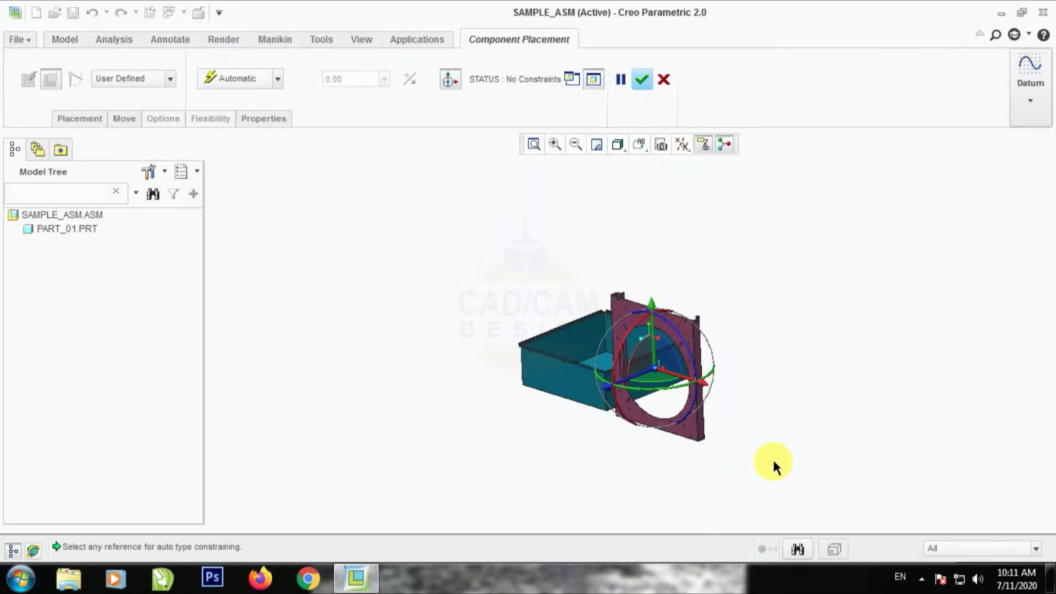
Step: Move the unplaced part_06 panel clear of the tray with the 3D dragger
{"action": "middle_click_drag", "start_coordinate": [578, 339], "coordinate": [757, 401]}
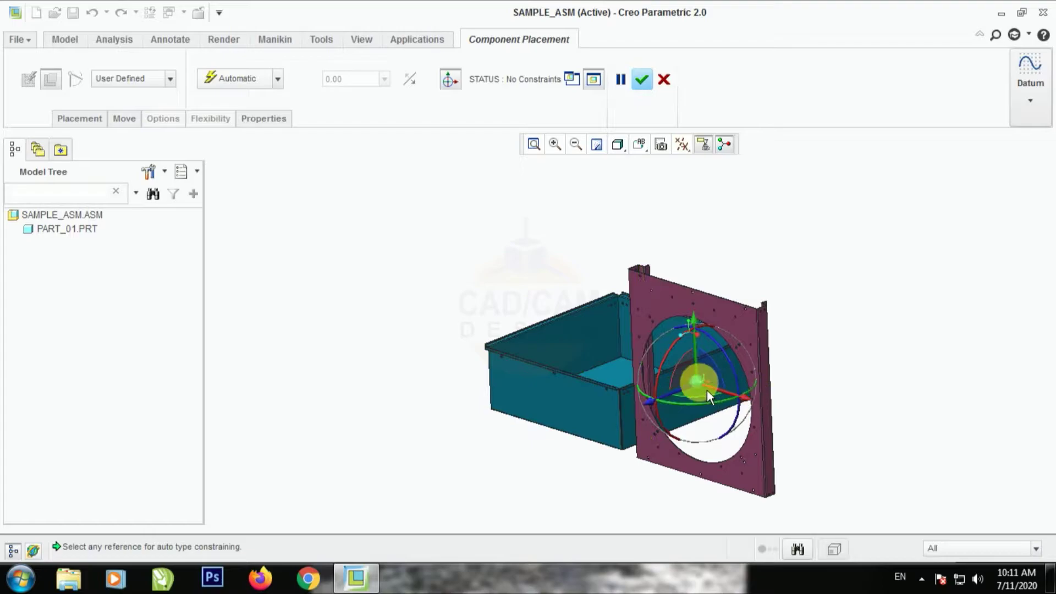
{"action": "left_click_drag", "start_coordinate": [707, 389], "coordinate": [387, 243]}
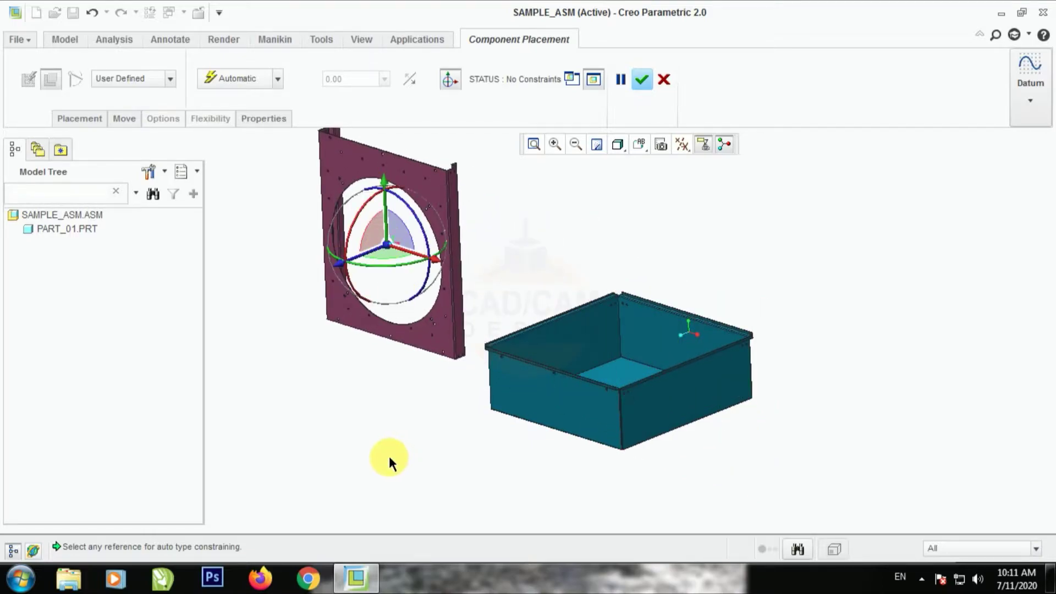
{"action": "middle_click_drag", "start_coordinate": [421, 352], "coordinate": [519, 407]}
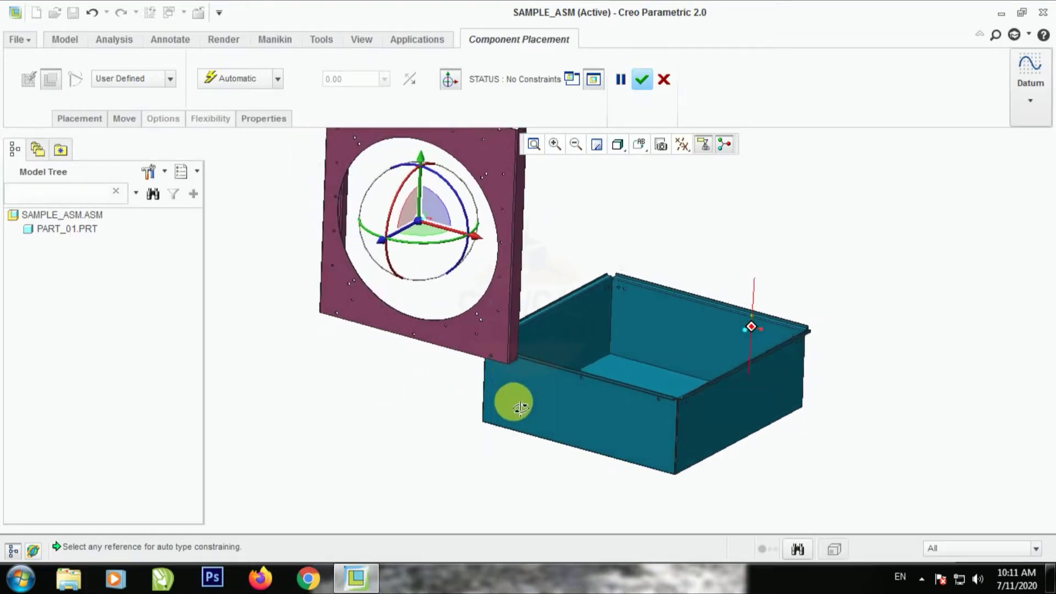
Step: Turn on the display of datum axes only, so the hole axes can be used as references
{"action": "scroll", "coordinate": [512, 385], "scroll_direction": "up", "scroll_amount": 4}
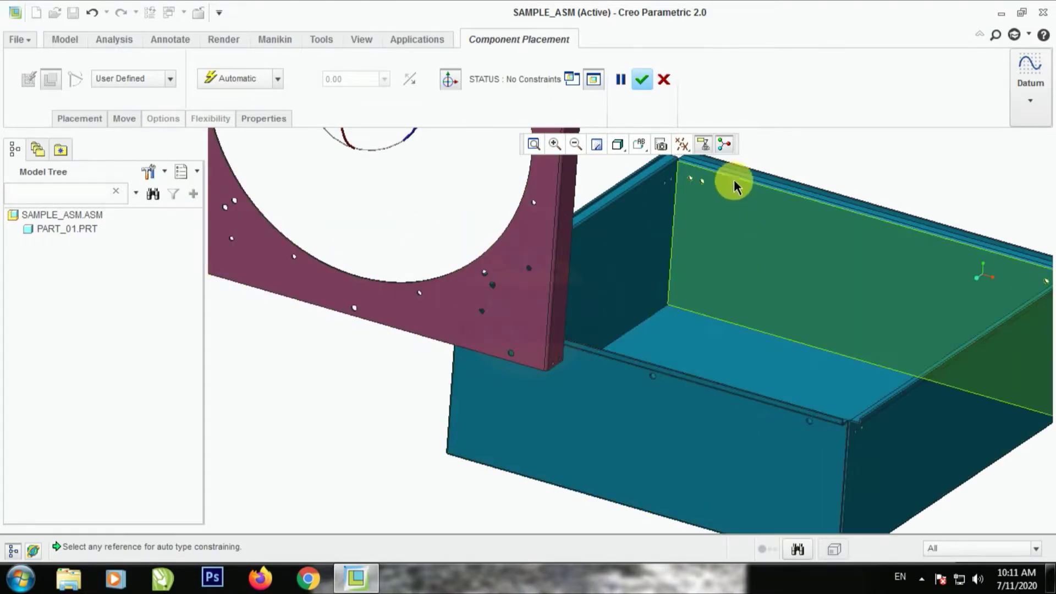
{"action": "left_click", "coordinate": [679, 145]}
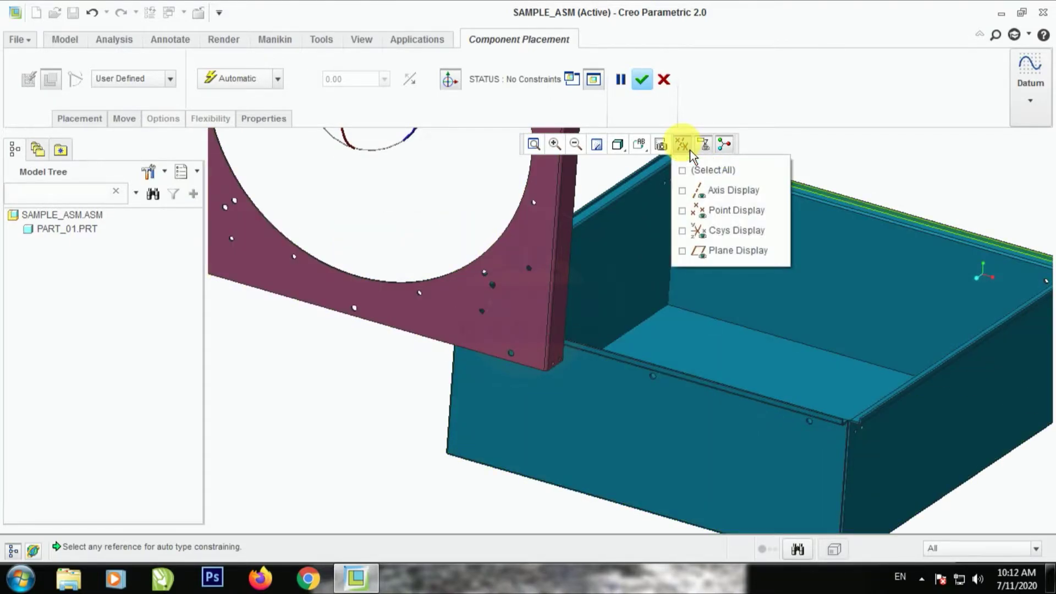
{"action": "left_click", "coordinate": [692, 192]}
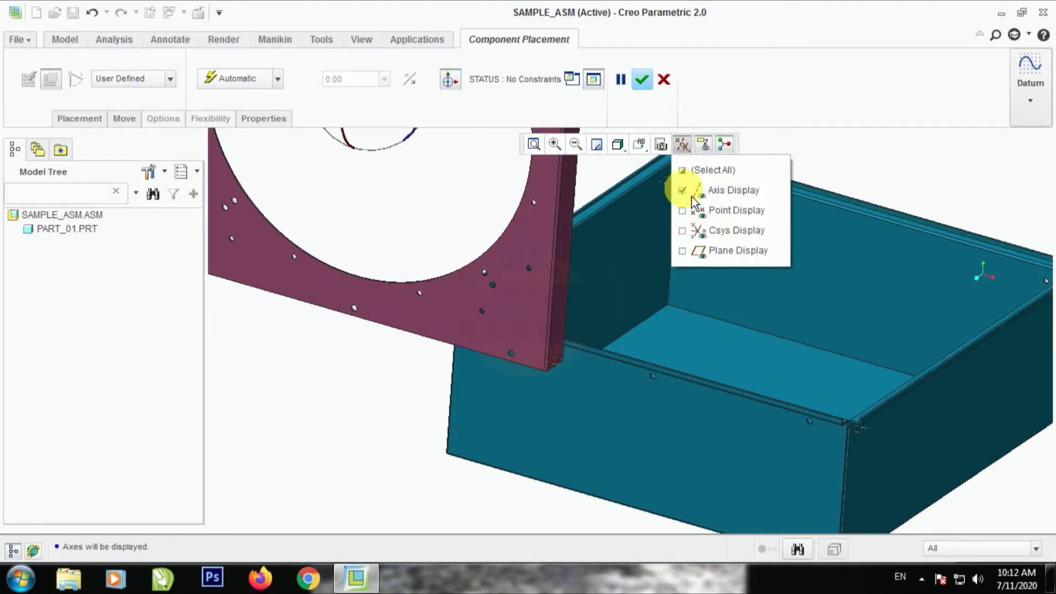
{"action": "left_click", "coordinate": [898, 187]}
Step: Shift the unplaced panel farther sideways from the tray so the holes along the tray's front upper edge are accessible
{"action": "scroll", "coordinate": [404, 410], "scroll_direction": "down", "scroll_amount": 2}
{"action": "scroll", "coordinate": [410, 408], "scroll_direction": "up", "scroll_amount": 5}
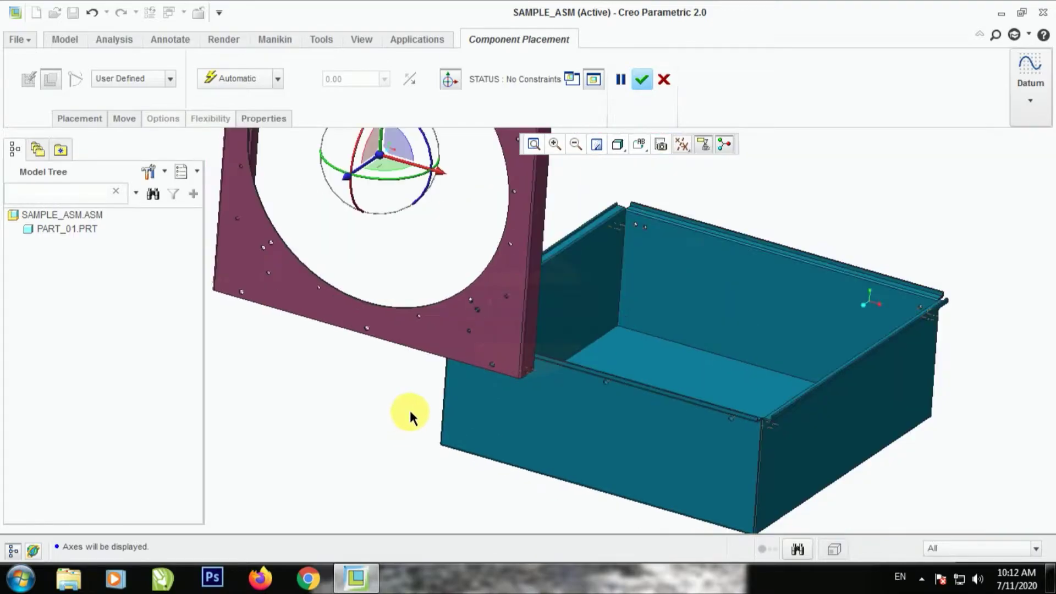
{"action": "scroll", "coordinate": [356, 222], "scroll_direction": "down", "scroll_amount": 1}
{"action": "scroll", "coordinate": [355, 225], "scroll_direction": "down", "scroll_amount": 2}
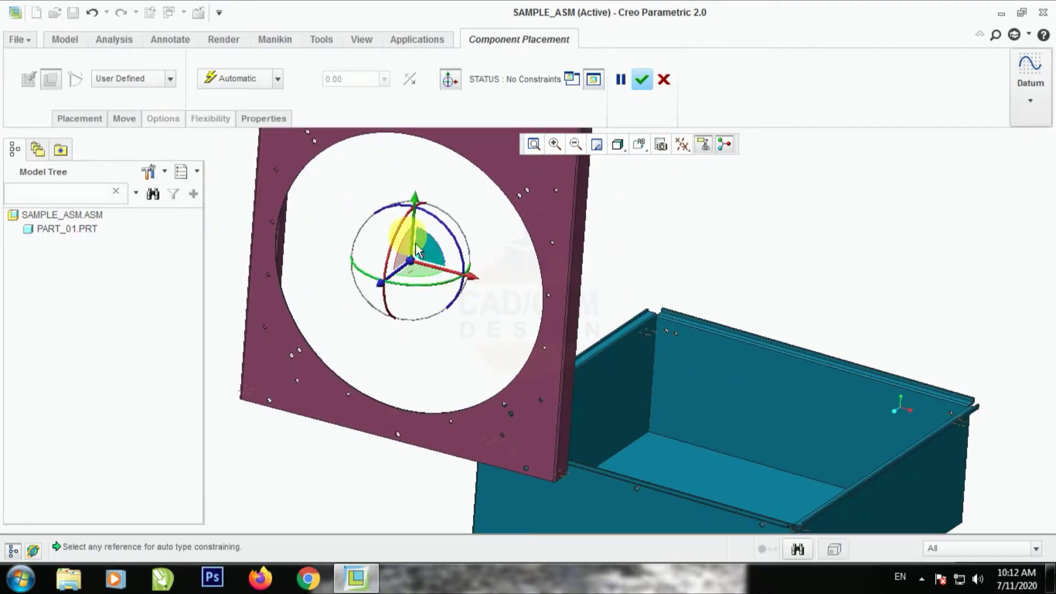
{"action": "mouse_move", "coordinate": [414, 206]}
{"action": "left_mouse_down"}
{"action": "mouse_move", "coordinate": [418, 188]}
{"action": "mouse_move", "coordinate": [395, 225]}
{"action": "mouse_move", "coordinate": [400, 205]}
{"action": "left_mouse_up"}
{"action": "left_click_drag", "start_coordinate": [407, 257], "coordinate": [332, 260]}
{"action": "scroll", "coordinate": [474, 255], "scroll_direction": "up", "scroll_amount": 2}
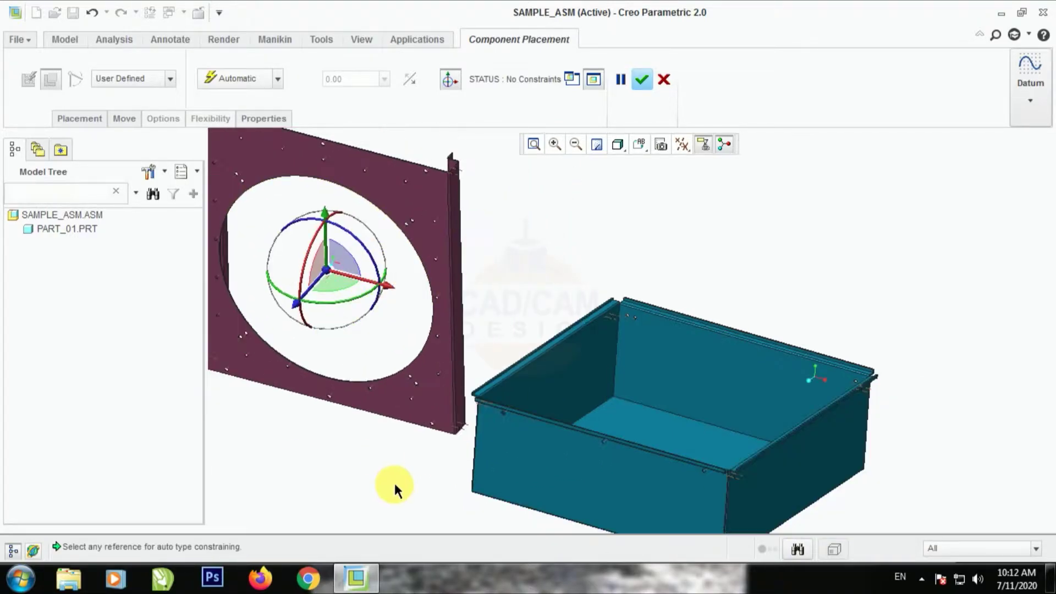
{"action": "scroll", "coordinate": [431, 327], "scroll_direction": "up", "scroll_amount": 2}
{"action": "scroll", "coordinate": [443, 424], "scroll_direction": "down", "scroll_amount": 2}
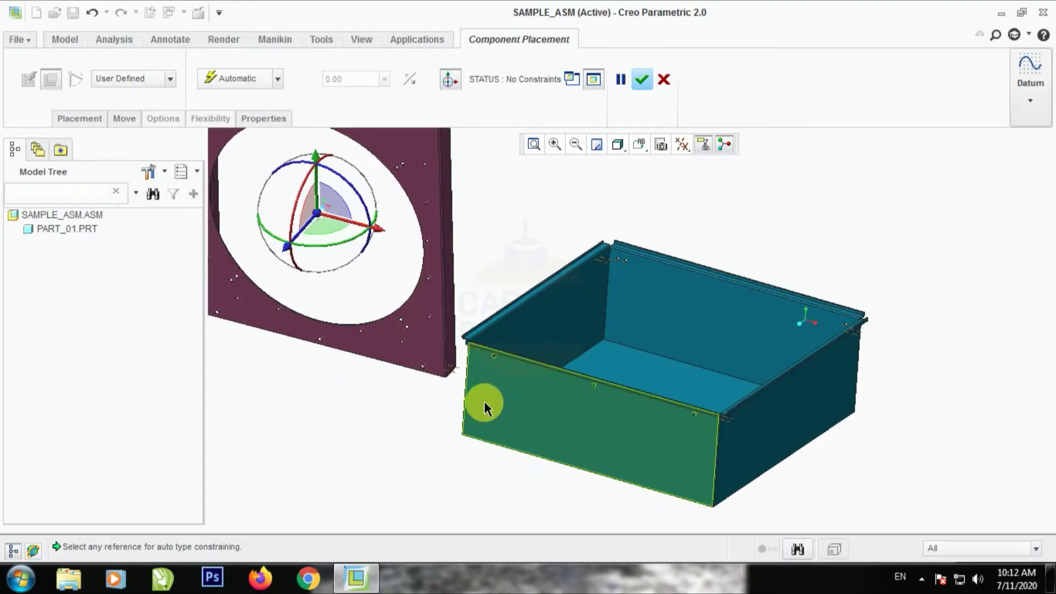
{"action": "scroll", "coordinate": [484, 405], "scroll_direction": "down", "scroll_amount": 2}
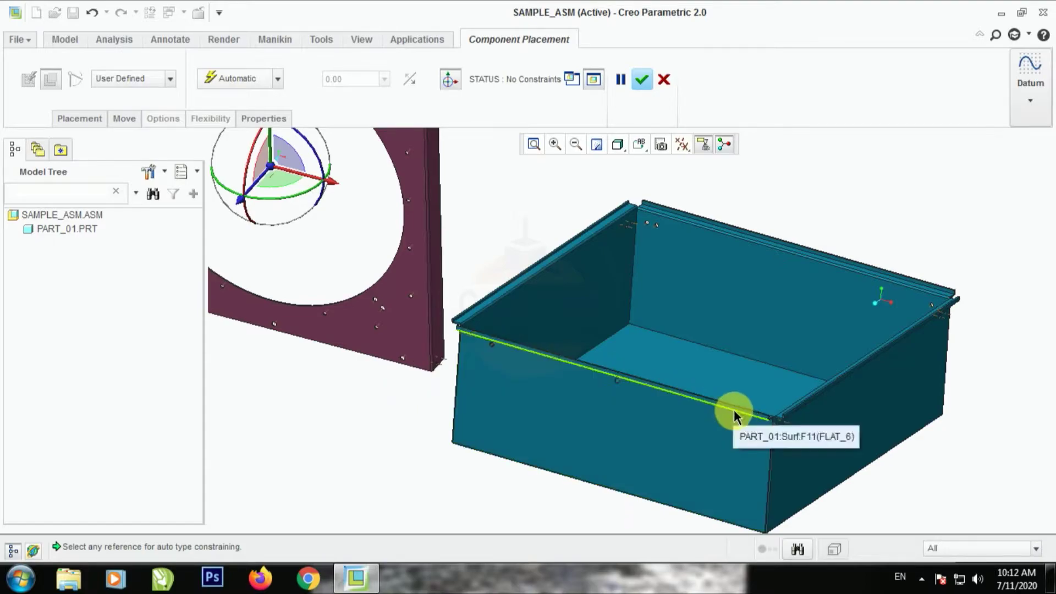
Step: Constrain the axis of the panel's lower-right corner hole Coincident with the axis of the rightmost hole in the tray's front wall
{"action": "scroll", "coordinate": [396, 354], "scroll_direction": "up", "scroll_amount": 5}
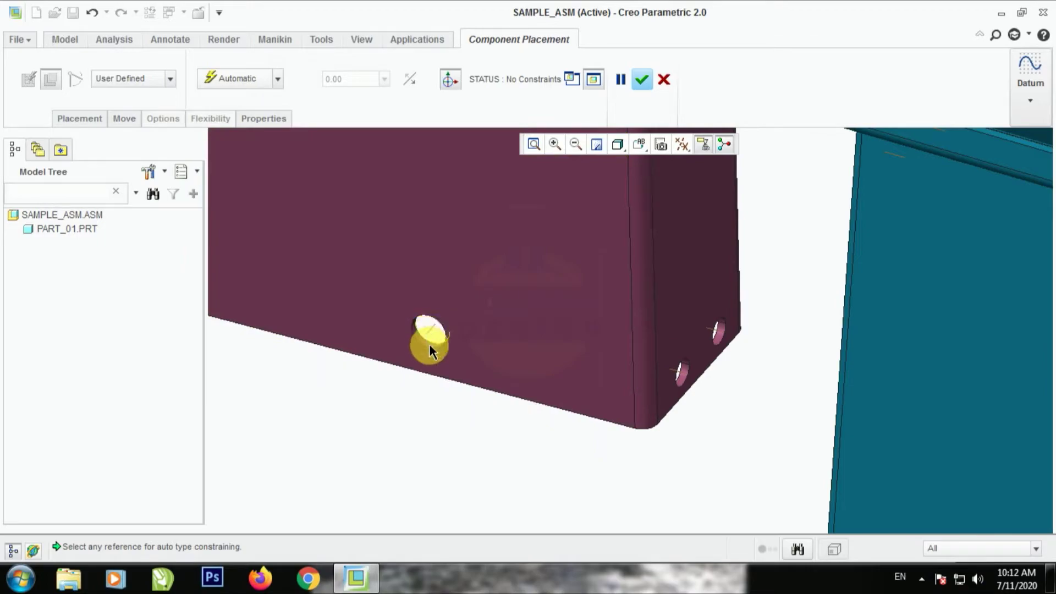
{"action": "left_click", "coordinate": [430, 332]}
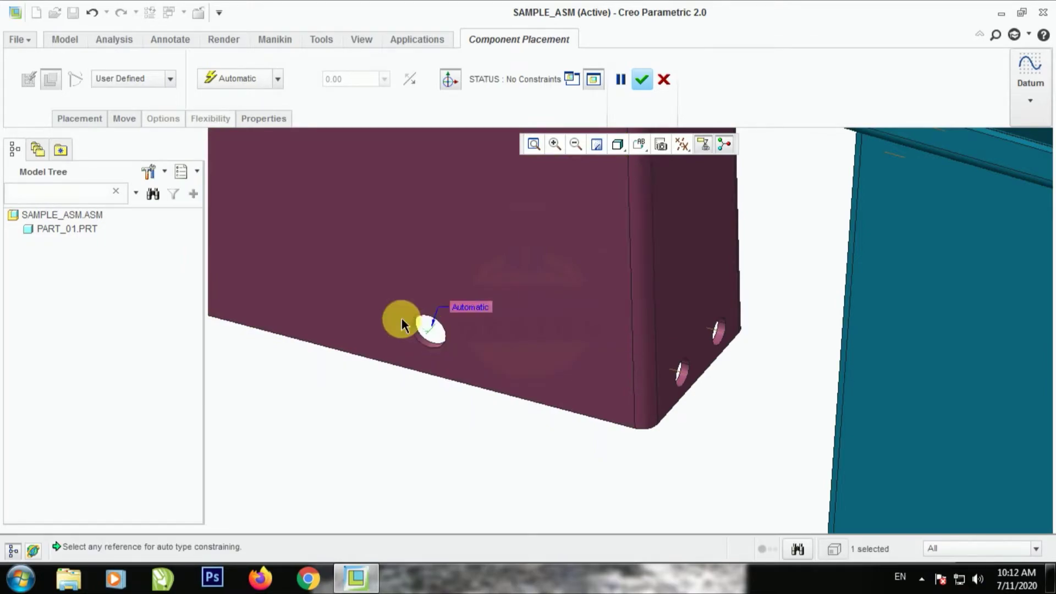
{"action": "scroll", "coordinate": [391, 306], "scroll_direction": "down", "scroll_amount": 5}
{"action": "scroll", "coordinate": [688, 352], "scroll_direction": "up", "scroll_amount": 5}
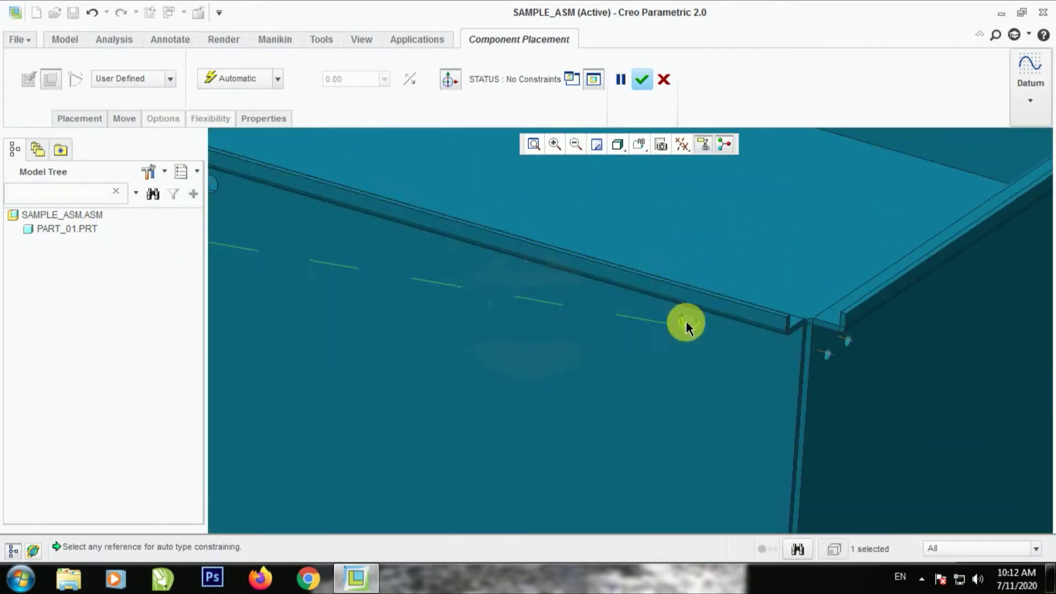
{"action": "left_click", "coordinate": [688, 319]}
{"action": "scroll", "coordinate": [688, 319], "scroll_direction": "down", "scroll_amount": 6}
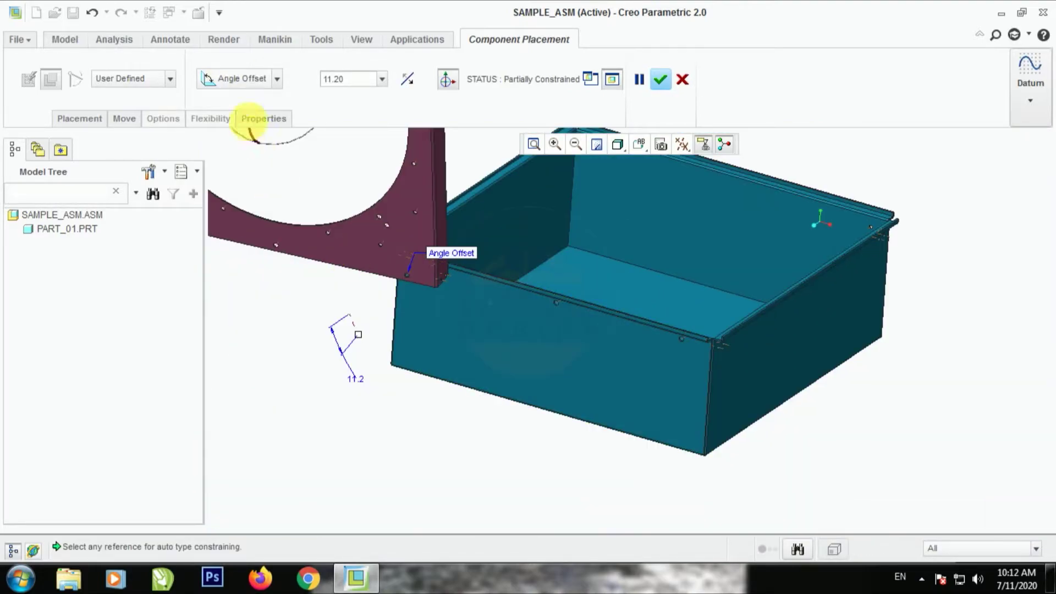
{"action": "left_click", "coordinate": [259, 82]}
{"action": "left_click", "coordinate": [245, 148]}
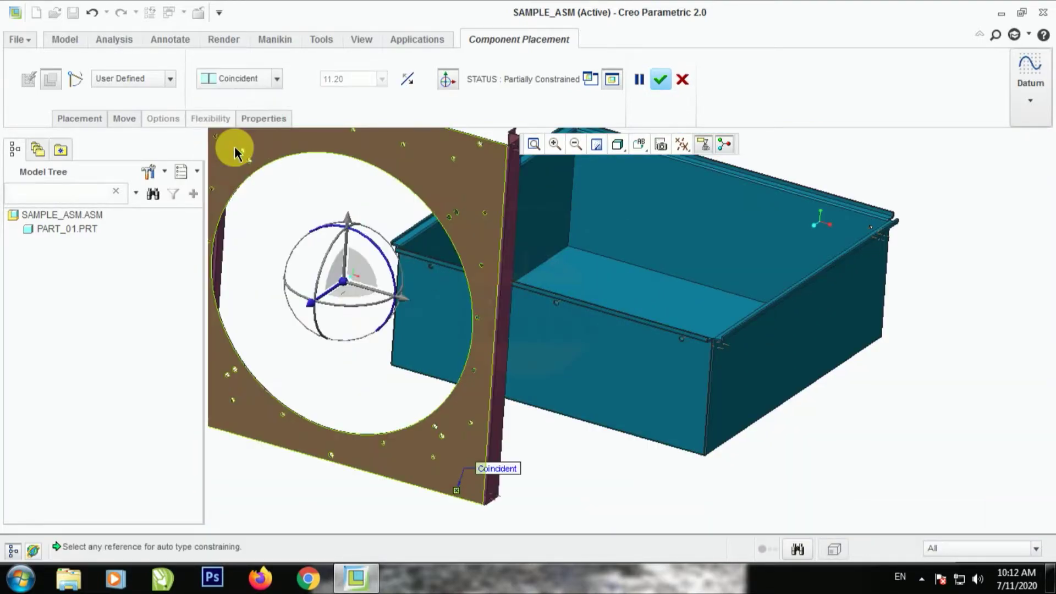
Step: Slide the panel along its constrained hole axis and rotate it about that axis to test the remaining freedom
{"action": "scroll", "coordinate": [577, 444], "scroll_direction": "down", "scroll_amount": 3}
{"action": "scroll", "coordinate": [578, 448], "scroll_direction": "up", "scroll_amount": 2}
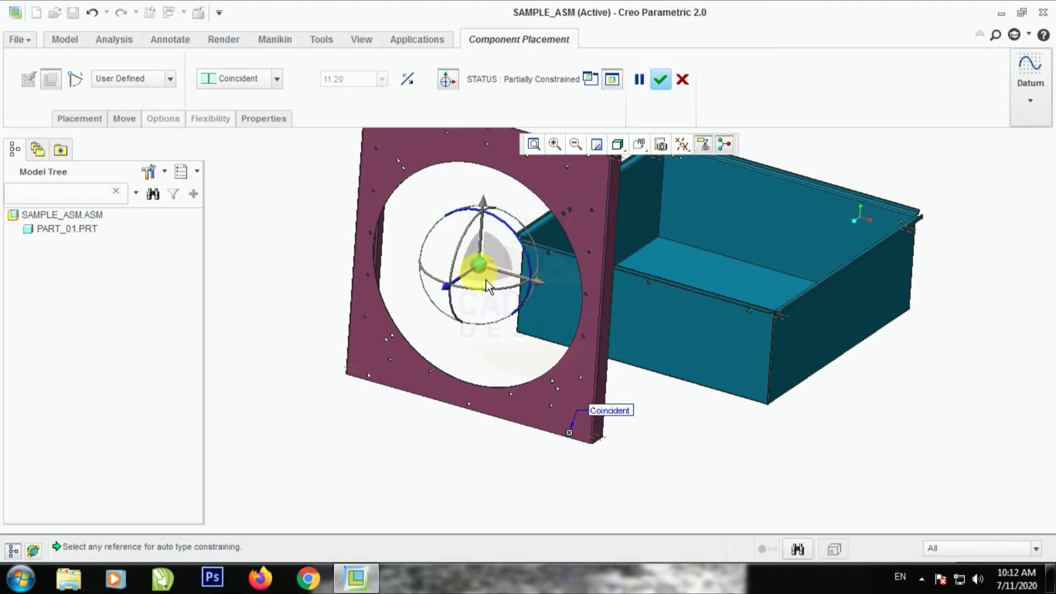
{"action": "left_click_drag", "start_coordinate": [473, 266], "coordinate": [394, 331]}
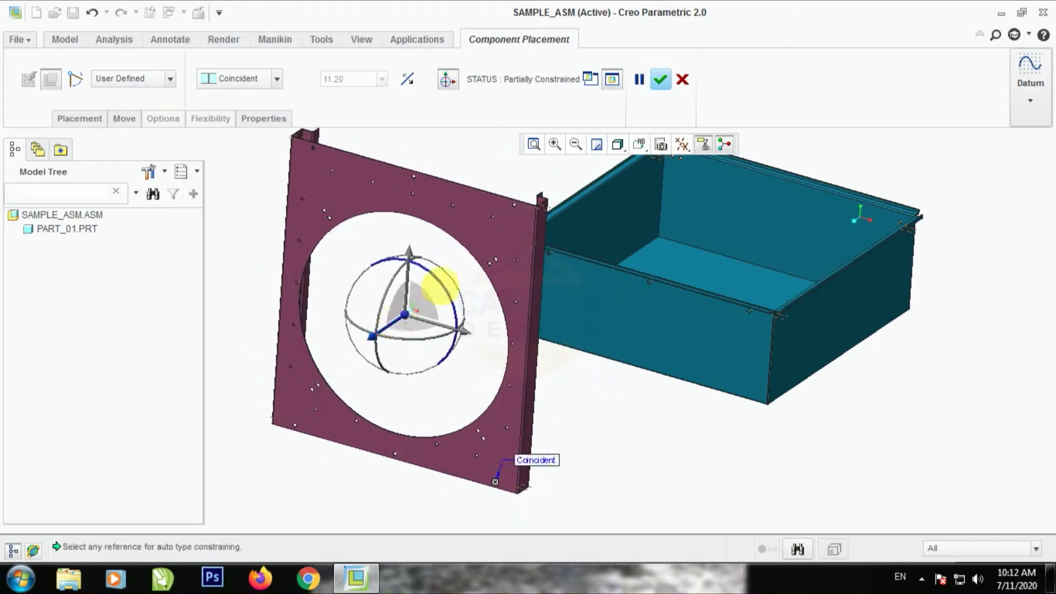
{"action": "mouse_move", "coordinate": [448, 290]}
{"action": "left_mouse_down"}
{"action": "mouse_move", "coordinate": [384, 246]}
{"action": "mouse_move", "coordinate": [431, 278]}
{"action": "mouse_move", "coordinate": [438, 300]}
{"action": "mouse_move", "coordinate": [424, 278]}
{"action": "mouse_move", "coordinate": [437, 296]}
{"action": "mouse_move", "coordinate": [430, 289]}
{"action": "left_mouse_up"}
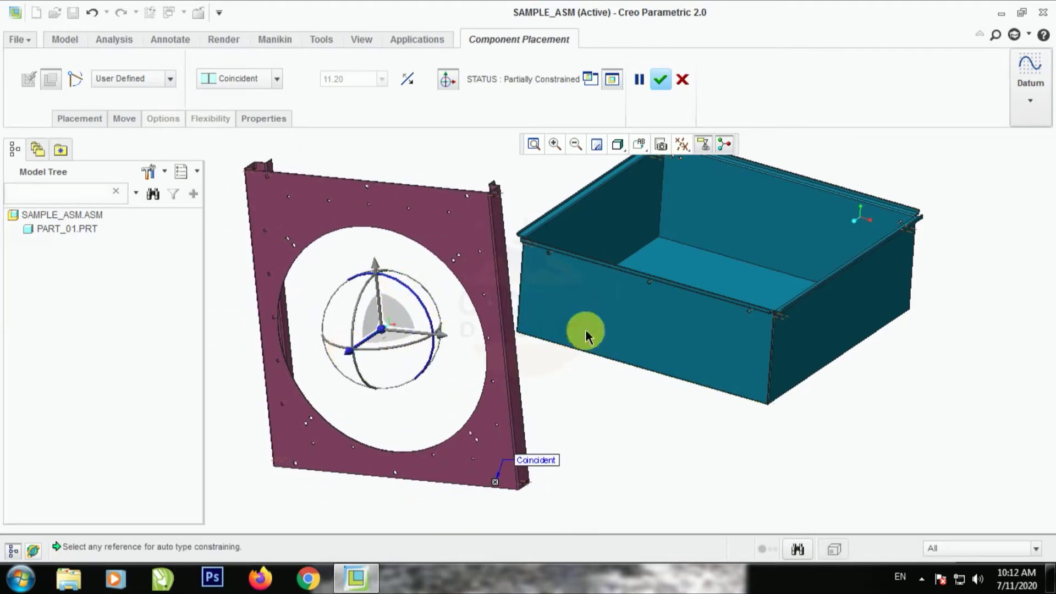
Step: Constrain the axis of the panel's lower-left corner hole Coincident with the axis of the leftmost hole in the tray's front wall
{"action": "scroll", "coordinate": [585, 329], "scroll_direction": "down", "scroll_amount": 2}
{"action": "scroll", "coordinate": [329, 448], "scroll_direction": "up", "scroll_amount": 5}
{"action": "scroll", "coordinate": [494, 420], "scroll_direction": "up", "scroll_amount": 2}
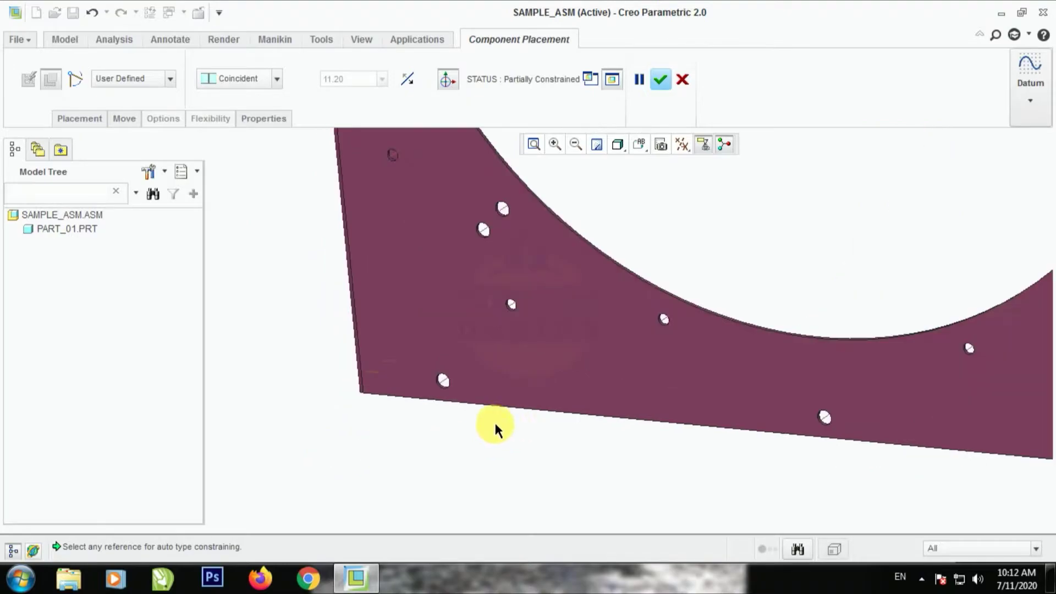
{"action": "left_click", "coordinate": [442, 381]}
{"action": "scroll", "coordinate": [348, 411], "scroll_direction": "down", "scroll_amount": 5}
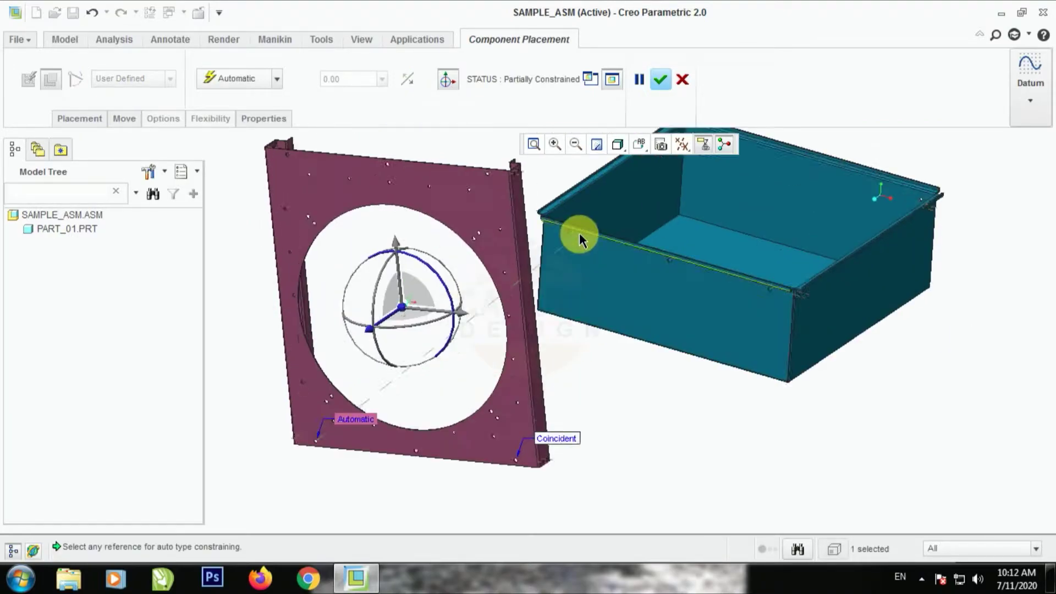
{"action": "scroll", "coordinate": [572, 232], "scroll_direction": "up", "scroll_amount": 5}
{"action": "left_click", "coordinate": [542, 229]}
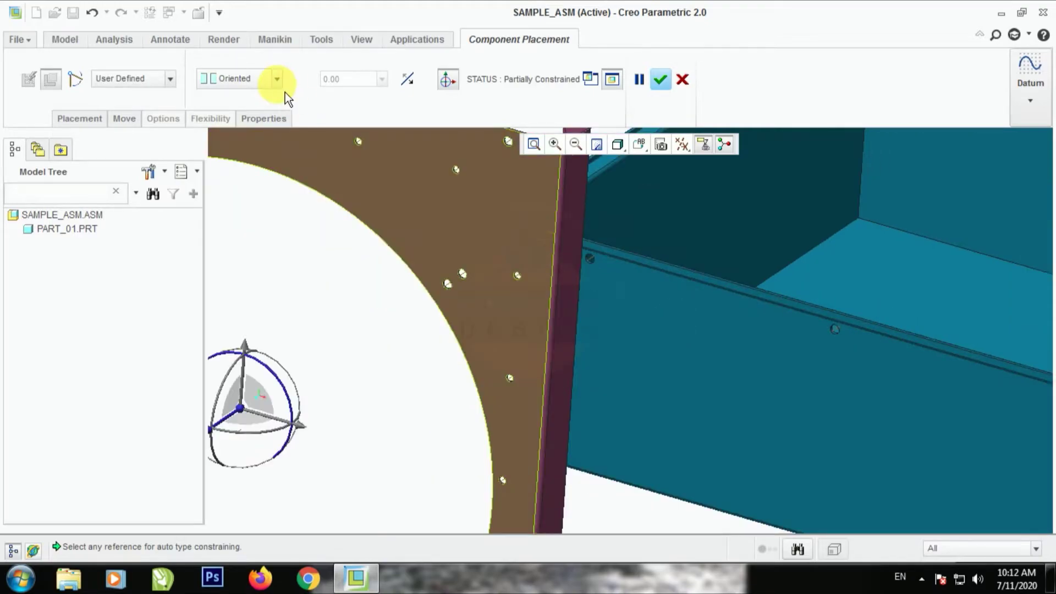
{"action": "left_click", "coordinate": [277, 79]}
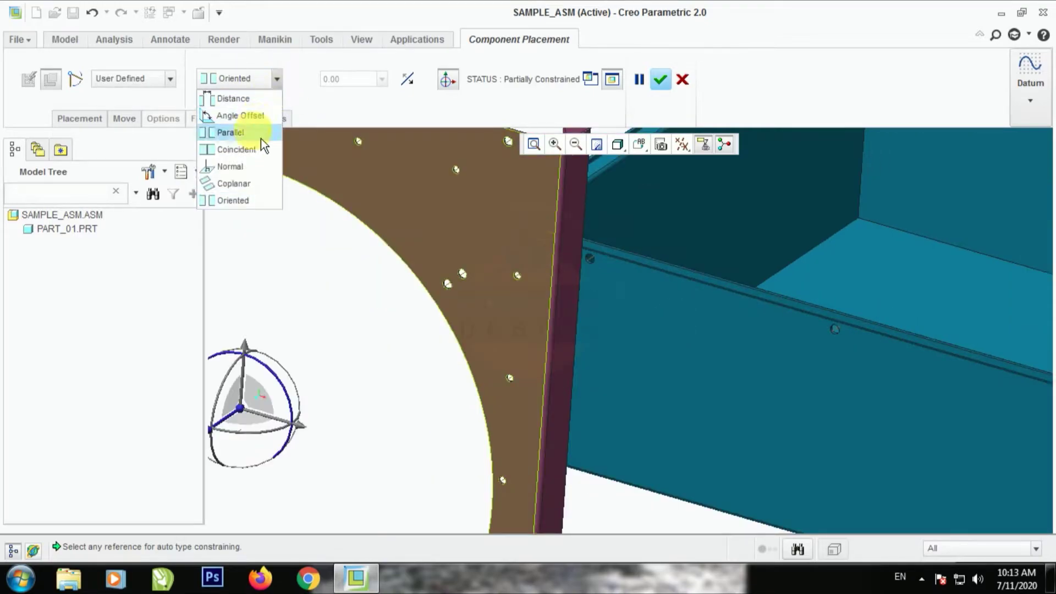
{"action": "left_click", "coordinate": [250, 147]}
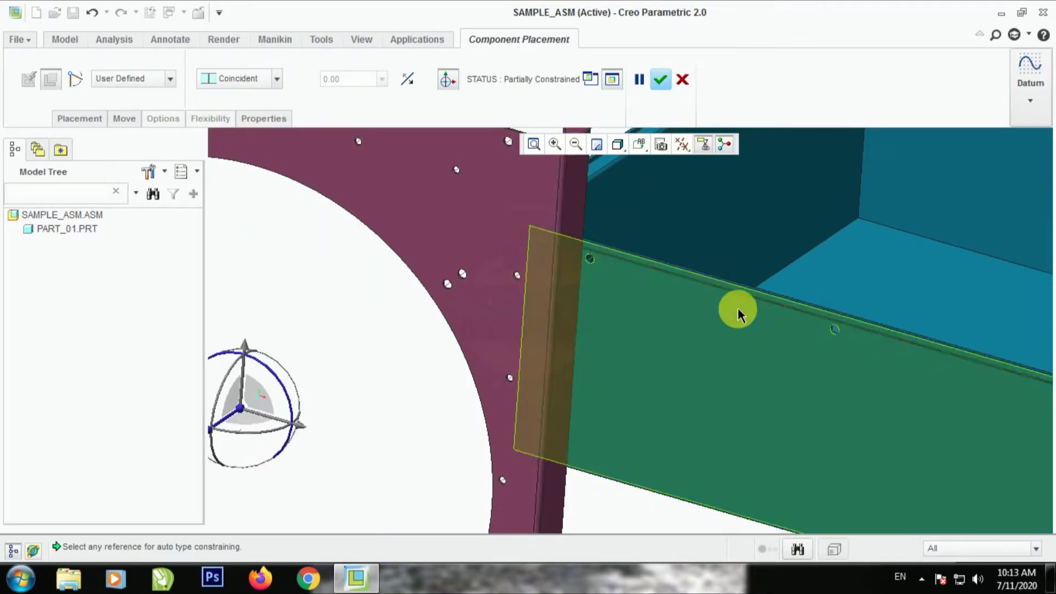
Step: Try dragging and rotating the panel with the 3D dragger to test its freedom under both hole-axis constraints
{"action": "scroll", "coordinate": [737, 307], "scroll_direction": "down", "scroll_amount": 5}
{"action": "scroll", "coordinate": [582, 332], "scroll_direction": "up", "scroll_amount": 2}
{"action": "left_click_drag", "start_coordinate": [582, 328], "coordinate": [566, 348]}
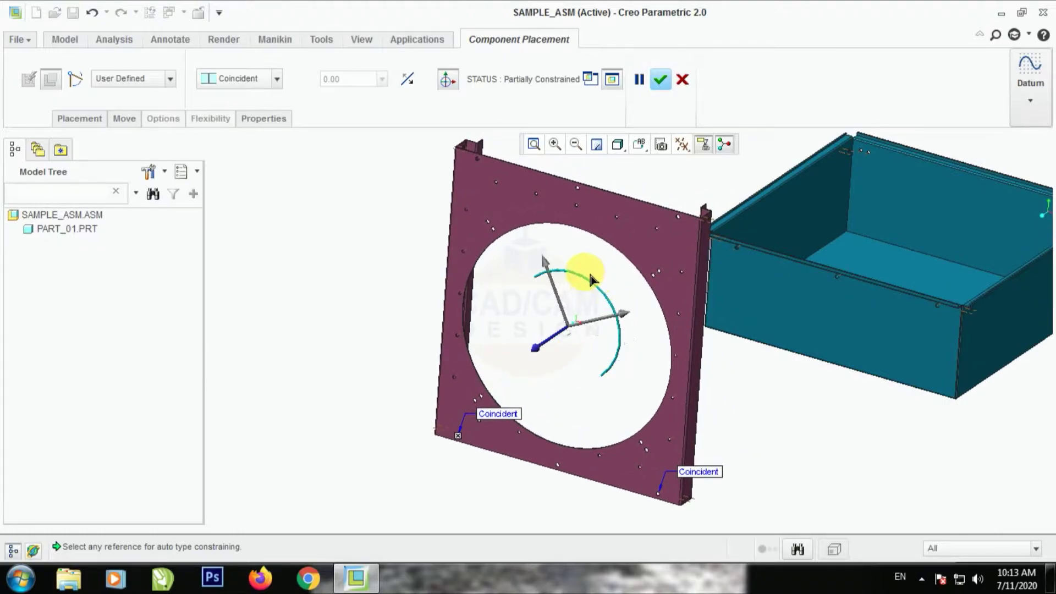
{"action": "mouse_move", "coordinate": [612, 301]}
{"action": "left_mouse_down"}
{"action": "mouse_move", "coordinate": [528, 358]}
{"action": "mouse_move", "coordinate": [608, 312]}
{"action": "left_mouse_up"}
{"action": "scroll", "coordinate": [471, 319], "scroll_direction": "down", "scroll_amount": 4}
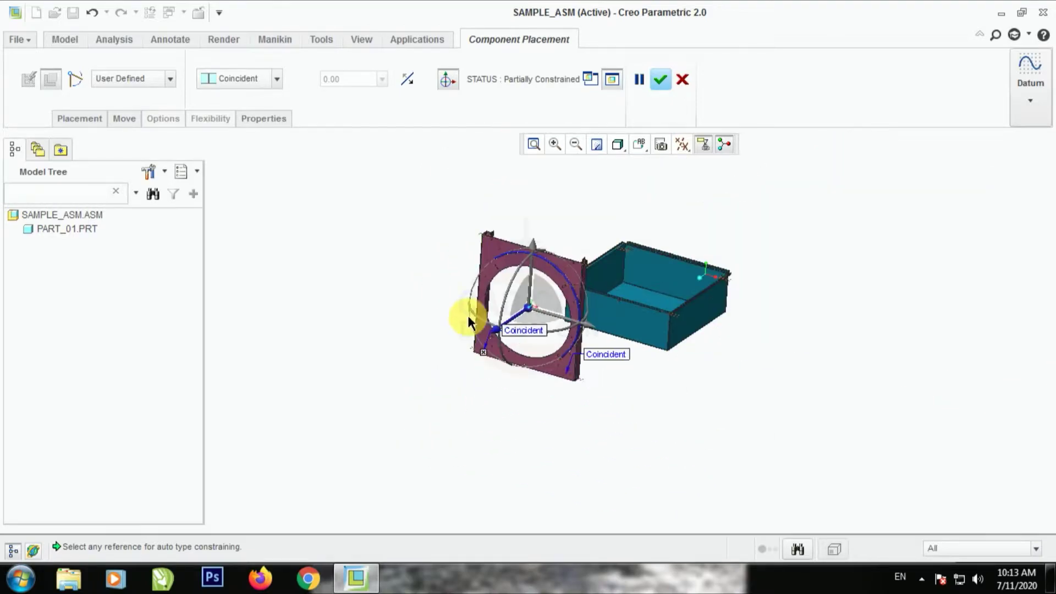
Step: Constrain the panel's flat mounting face Coincident with the outer face of the tray's front wall
{"action": "middle_click_drag", "start_coordinate": [472, 319], "coordinate": [503, 416]}
{"action": "scroll", "coordinate": [502, 413], "scroll_direction": "up", "scroll_amount": 5}
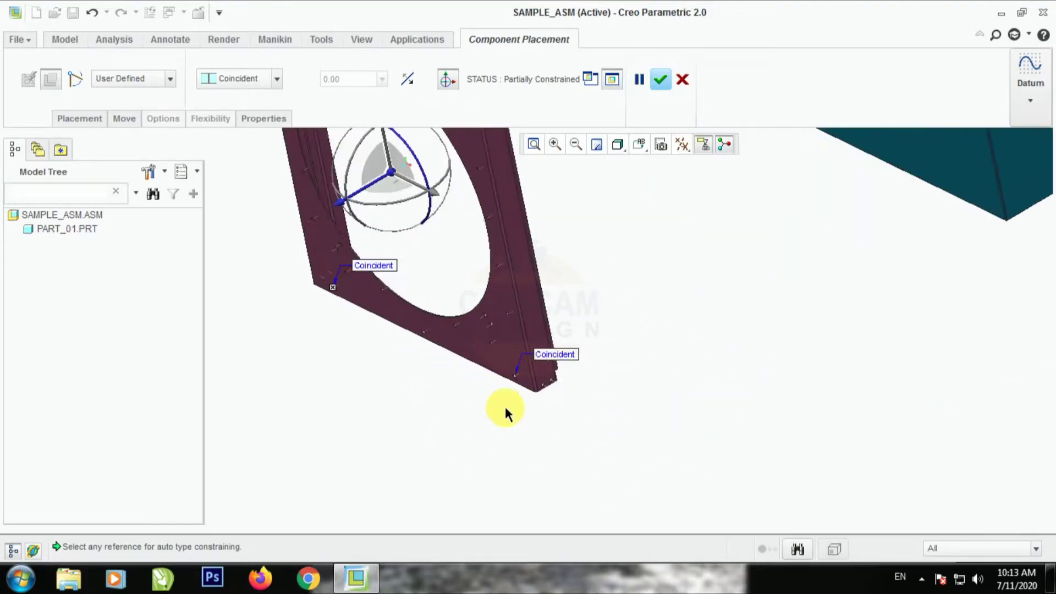
{"action": "left_click", "coordinate": [492, 364]}
{"action": "scroll", "coordinate": [791, 379], "scroll_direction": "down", "scroll_amount": 5}
{"action": "middle_click_drag", "start_coordinate": [792, 378], "coordinate": [589, 354]}
{"action": "scroll", "coordinate": [523, 287], "scroll_direction": "up", "scroll_amount": 4}
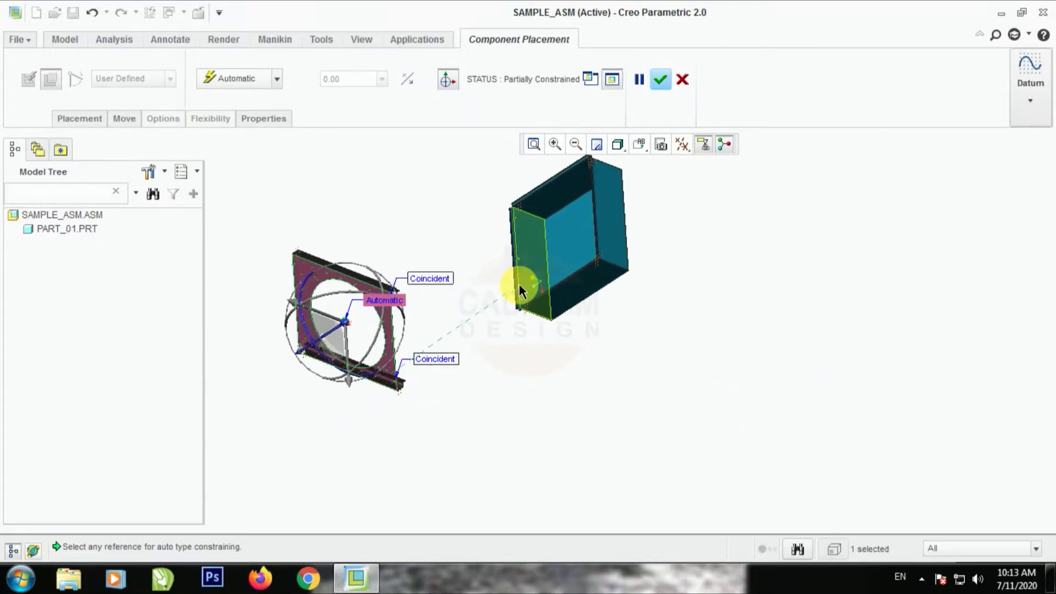
{"action": "left_click", "coordinate": [542, 256]}
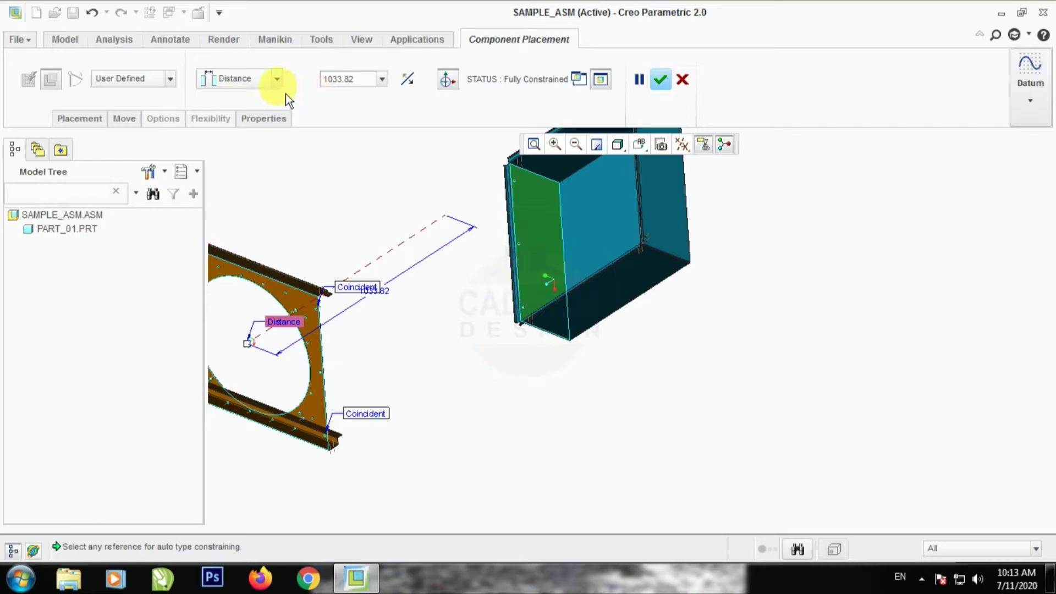
{"action": "left_click", "coordinate": [278, 81]}
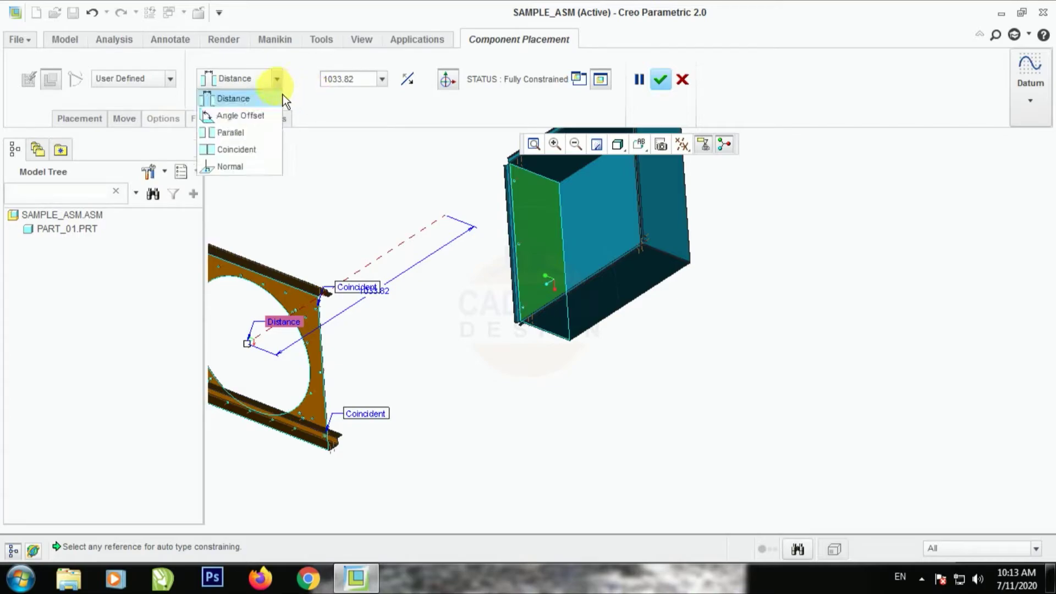
{"action": "left_click", "coordinate": [240, 150]}
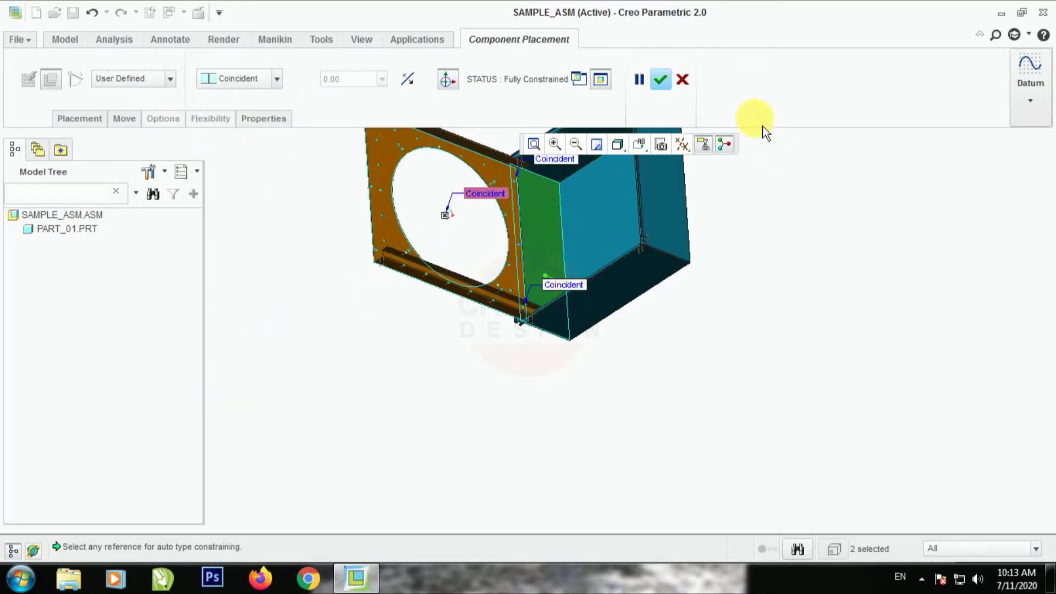
Step: Accept the placement of the part_06.prt panel on the tray's front wall
{"action": "left_click", "coordinate": [662, 81]}
{"action": "scroll", "coordinate": [770, 347], "scroll_direction": "down", "scroll_amount": 3}
{"action": "middle_click_drag", "start_coordinate": [756, 405], "coordinate": [794, 298]}
{"action": "scroll", "coordinate": [715, 291], "scroll_direction": "up", "scroll_amount": 2}
{"action": "scroll", "coordinate": [418, 300], "scroll_direction": "up", "scroll_amount": 5}
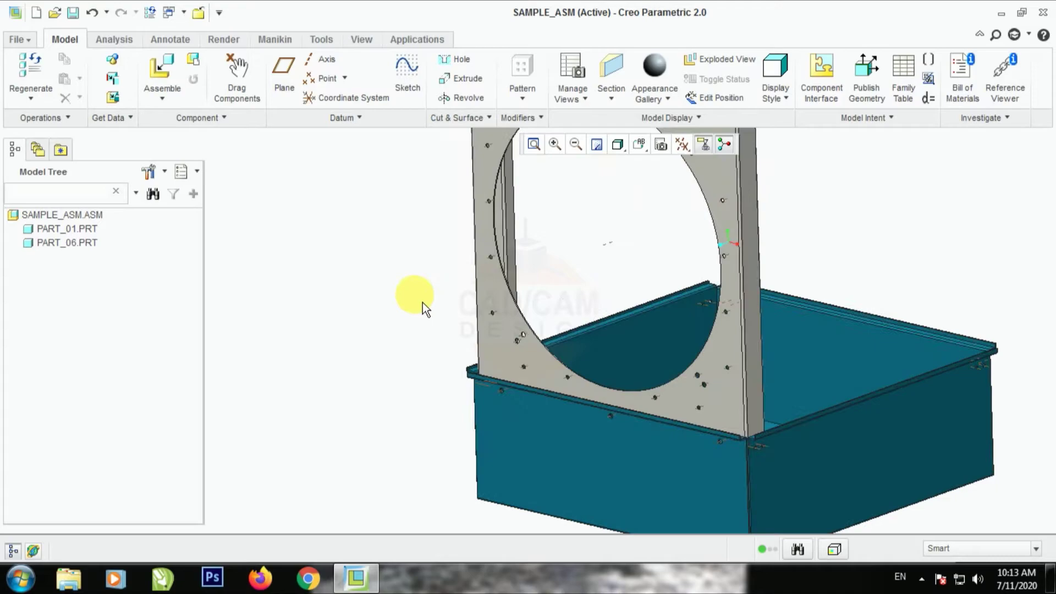
Step: Examine how the placed panel sits against the tray's front flange and how its holes line up with the wall holes
{"action": "scroll", "coordinate": [483, 396], "scroll_direction": "up", "scroll_amount": 4}
{"action": "scroll", "coordinate": [575, 370], "scroll_direction": "up", "scroll_amount": 5}
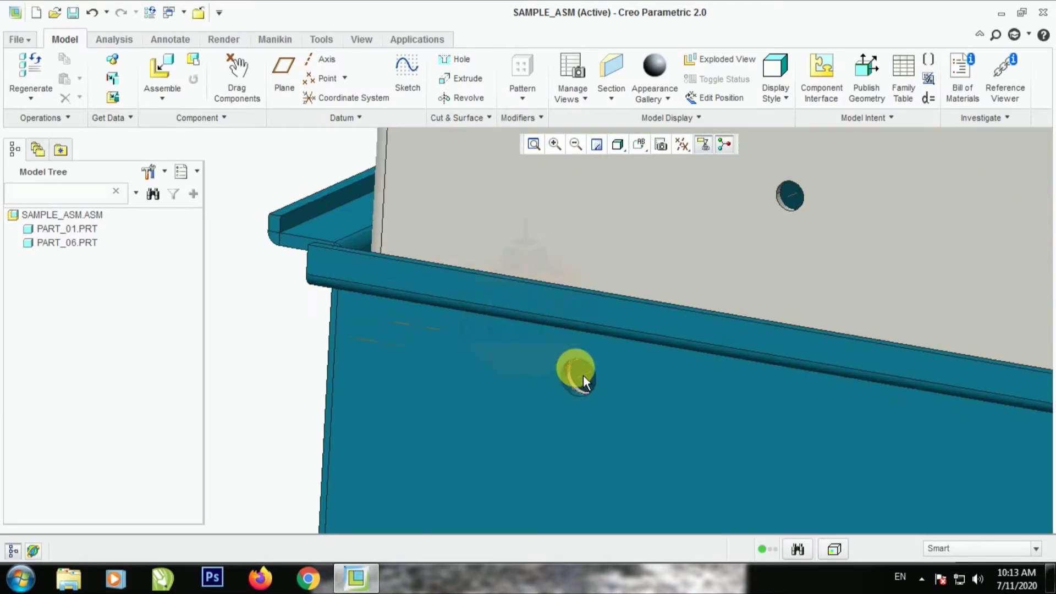
{"action": "scroll", "coordinate": [513, 382], "scroll_direction": "down", "scroll_amount": 4}
{"action": "scroll", "coordinate": [434, 347], "scroll_direction": "down", "scroll_amount": 4}
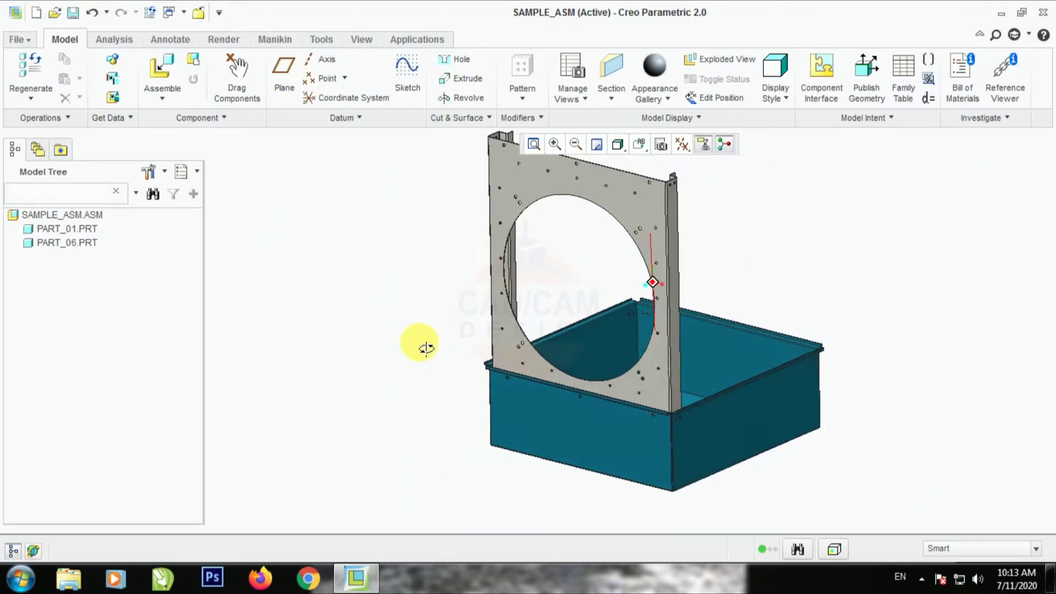
{"action": "scroll", "coordinate": [419, 361], "scroll_direction": "down", "scroll_amount": 2}
{"action": "scroll", "coordinate": [398, 345], "scroll_direction": "up", "scroll_amount": 3}
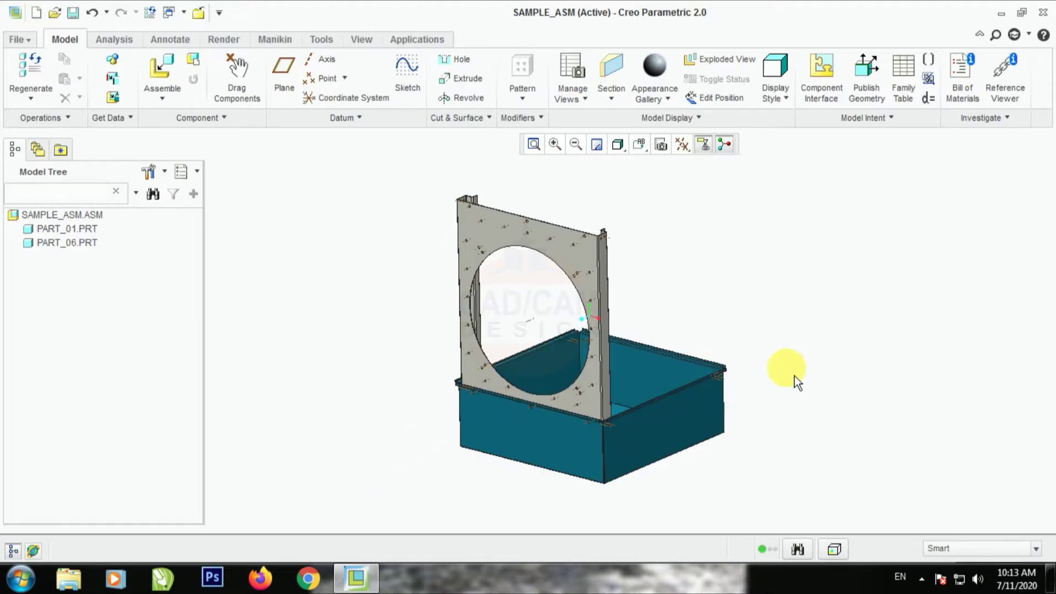
{"action": "mouse_move", "coordinate": [794, 375]}
{"action": "middle_mouse_down"}
{"action": "mouse_move", "coordinate": [780, 398]}
{"action": "mouse_move", "coordinate": [754, 408]}
{"action": "mouse_move", "coordinate": [790, 398]}
{"action": "mouse_move", "coordinate": [780, 380]}
{"action": "mouse_move", "coordinate": [788, 386]}
{"action": "middle_mouse_up"}
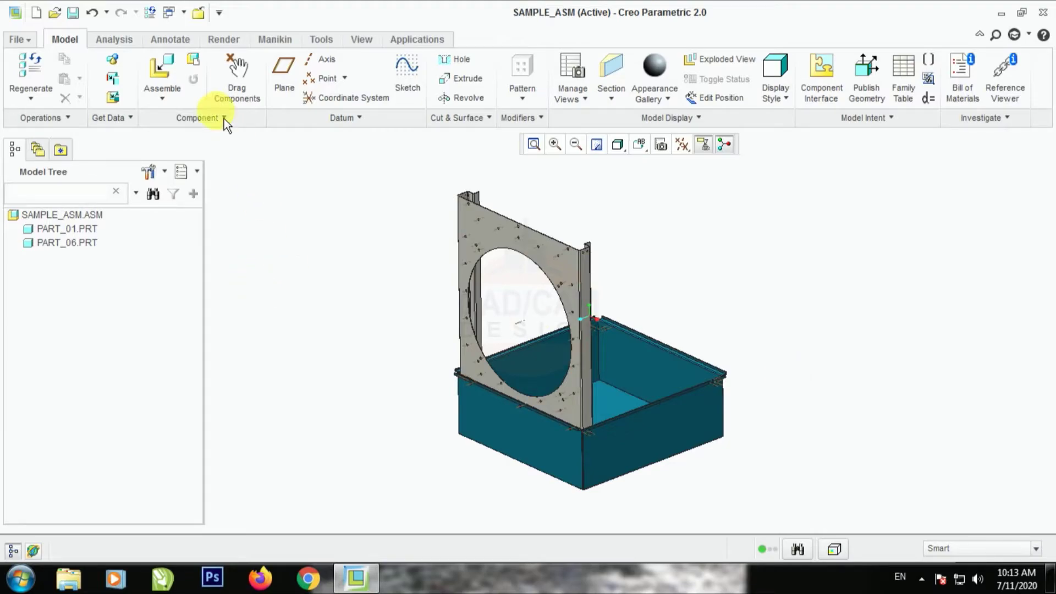
Step: Insert part_03.prt into the assembly as a new component
{"action": "left_click", "coordinate": [162, 74]}
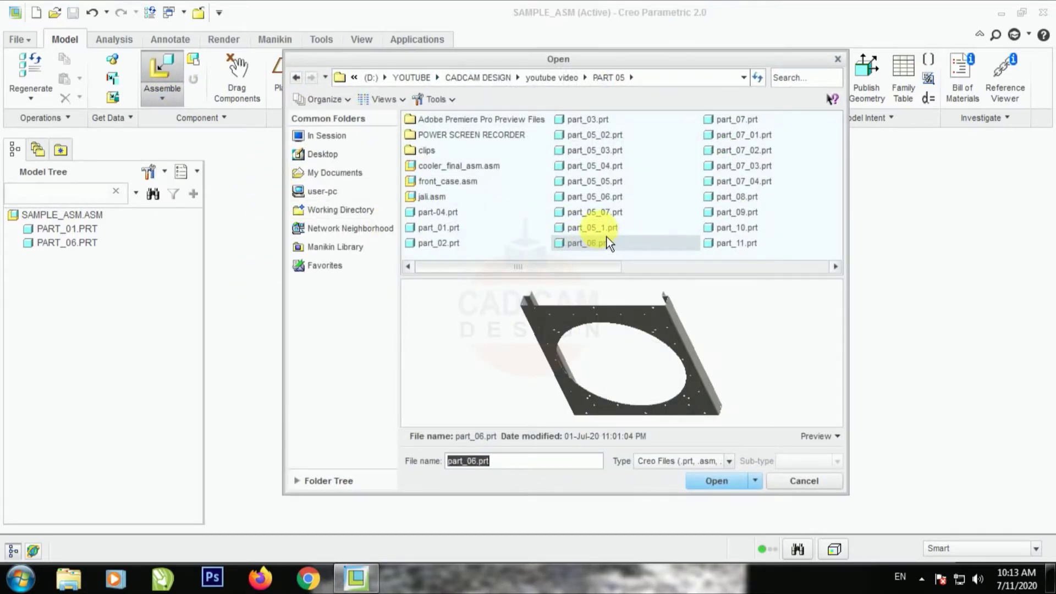
{"action": "left_click", "coordinate": [736, 120]}
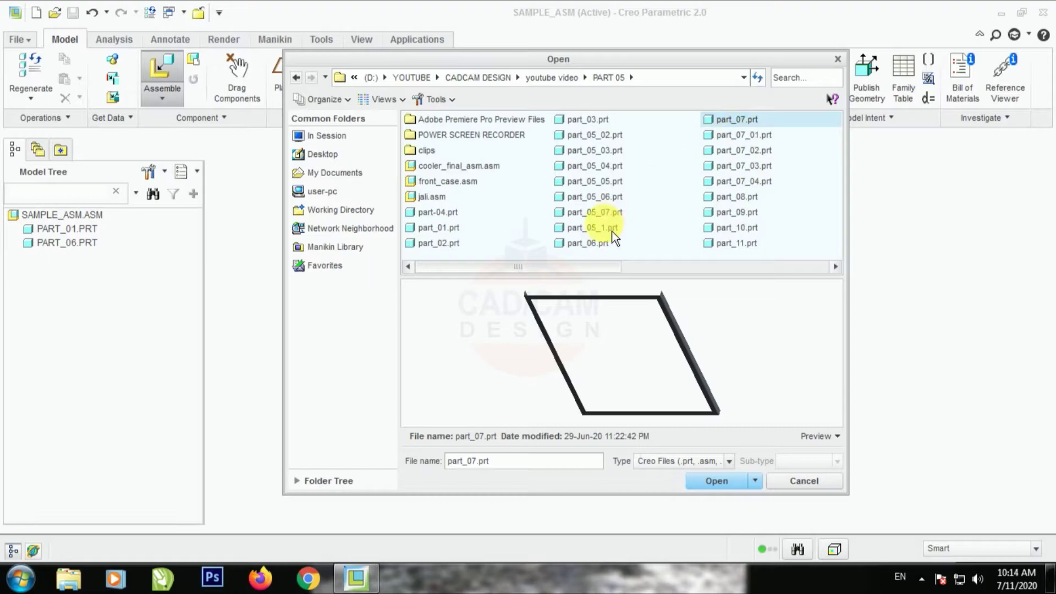
{"action": "left_click", "coordinate": [587, 120]}
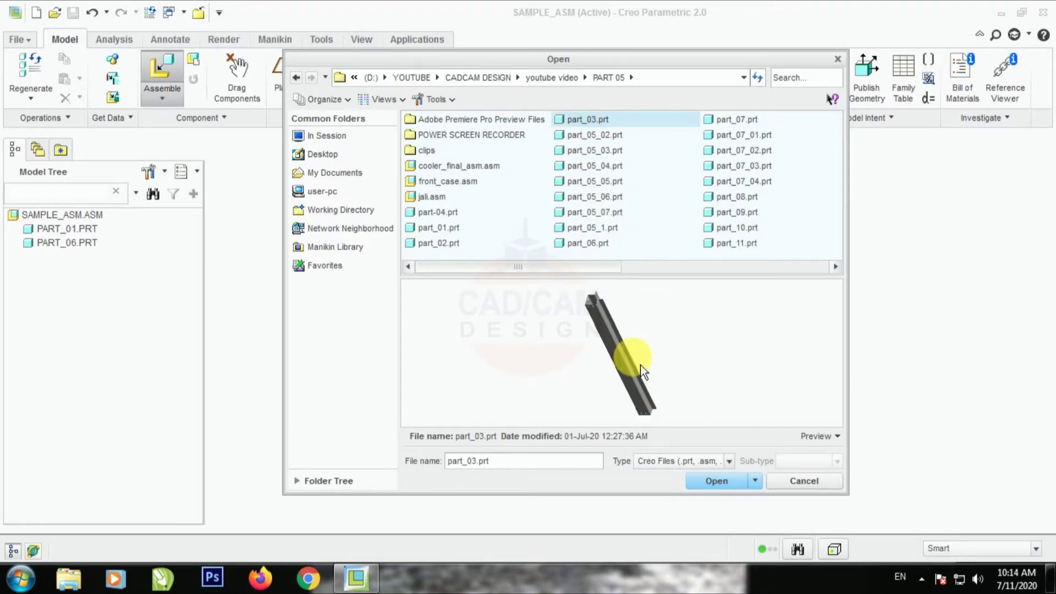
{"action": "left_click", "coordinate": [715, 481]}
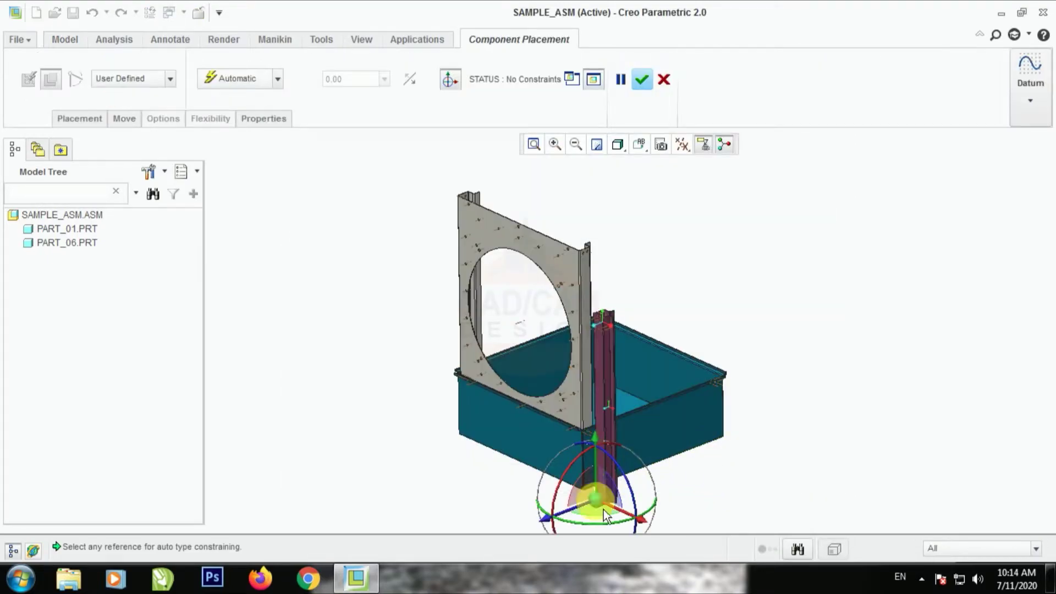
Step: Move the part_03.prt post clear of the tray's rear-right corner and turn it around its vertical axis
{"action": "left_click_drag", "start_coordinate": [602, 509], "coordinate": [759, 351]}
{"action": "scroll", "coordinate": [779, 359], "scroll_direction": "down", "scroll_amount": 3}
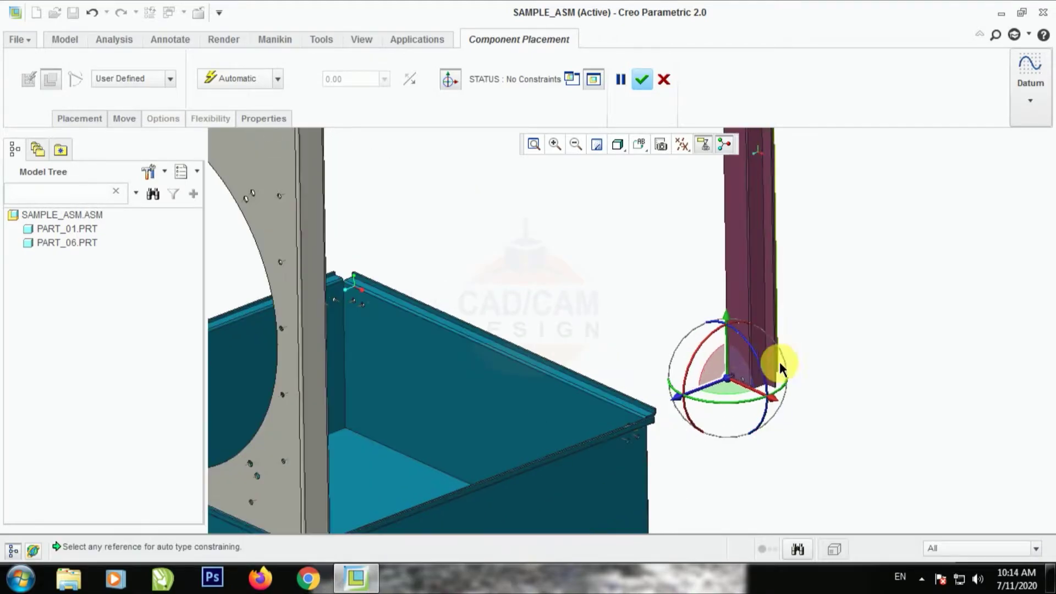
{"action": "scroll", "coordinate": [779, 359], "scroll_direction": "down", "scroll_amount": 2}
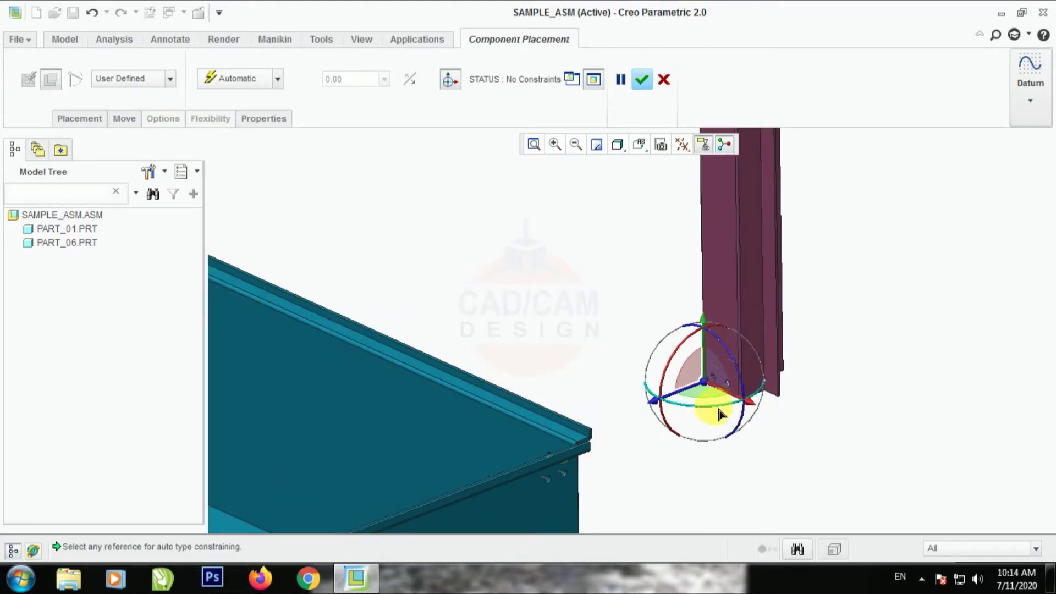
{"action": "left_click_drag", "start_coordinate": [720, 415], "coordinate": [629, 297]}
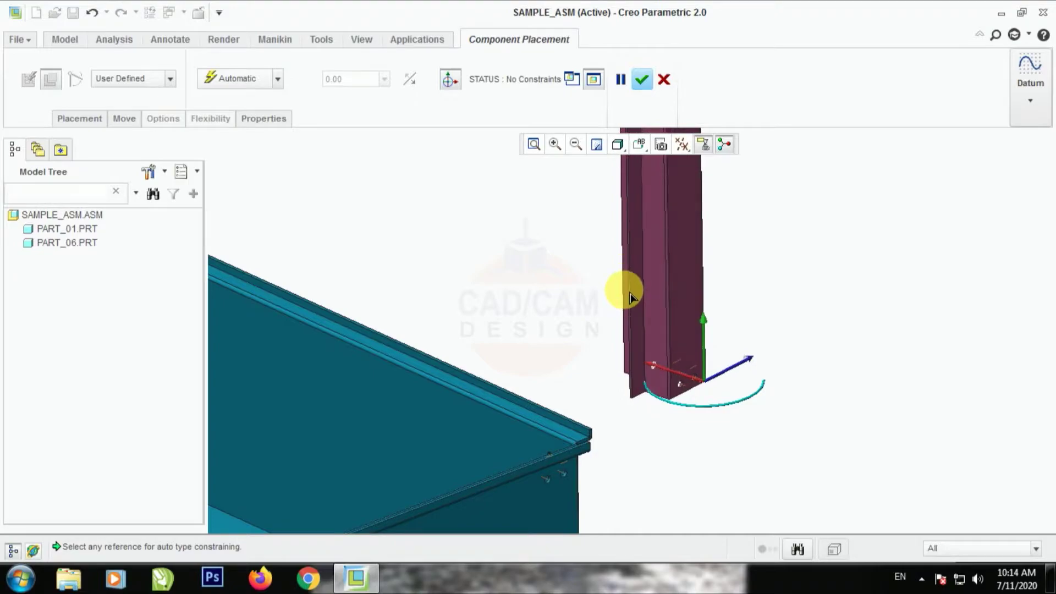
Step: Constrain the axis of the post's bottom hole nearest the bend Coincident with the front hole at the tray's rear-right corner
{"action": "scroll", "coordinate": [673, 405], "scroll_direction": "down", "scroll_amount": 5}
{"action": "left_click", "coordinate": [697, 332]}
{"action": "scroll", "coordinate": [796, 264], "scroll_direction": "up", "scroll_amount": 2}
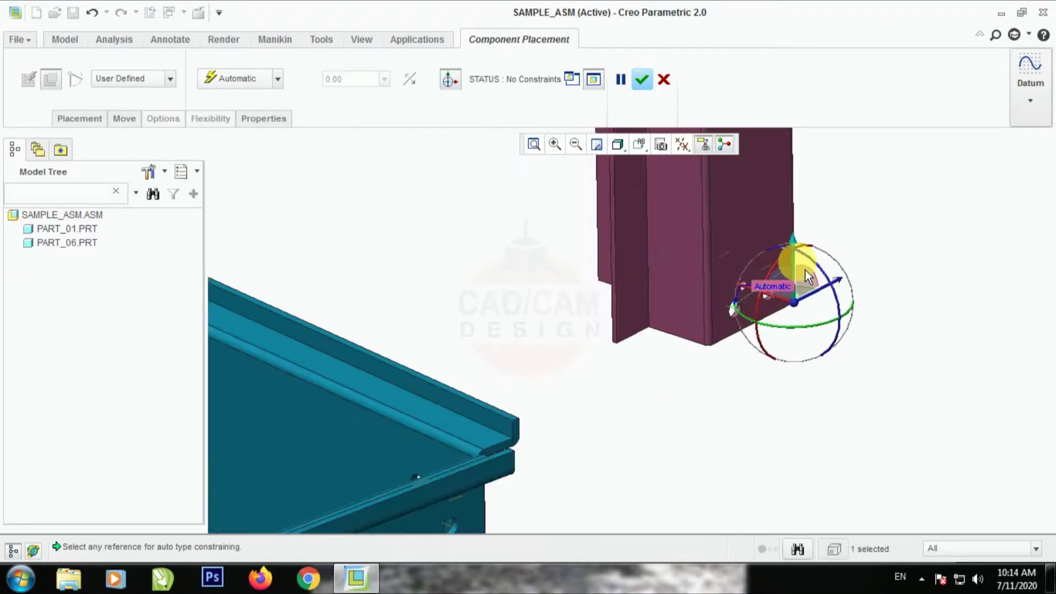
{"action": "scroll", "coordinate": [633, 426], "scroll_direction": "down", "scroll_amount": 3}
{"action": "left_click", "coordinate": [578, 391]}
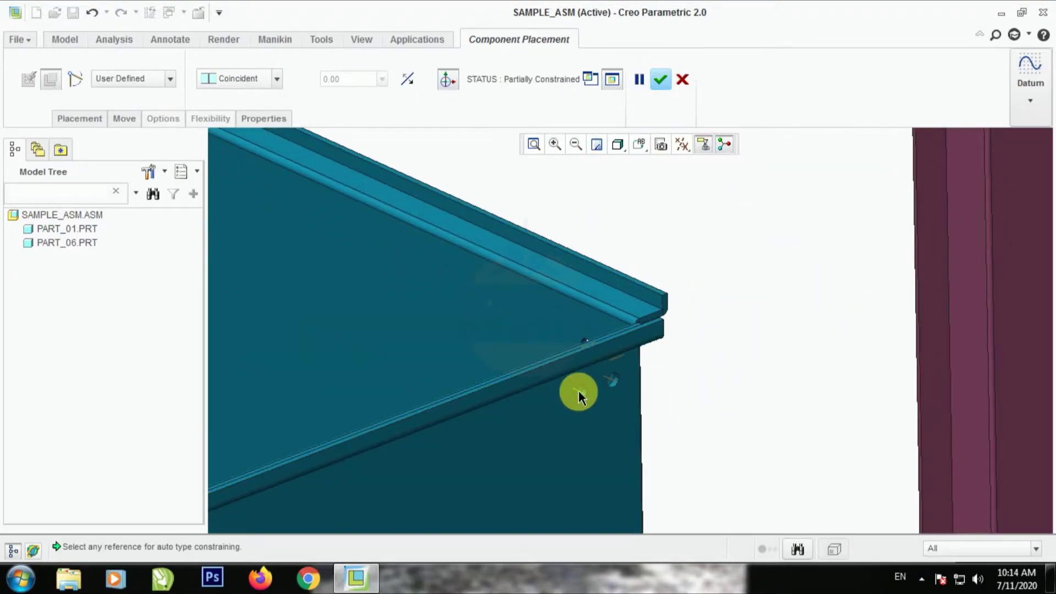
Step: Slide the post along its constrained hole axis to test the remaining freedom
{"action": "scroll", "coordinate": [578, 391], "scroll_direction": "up", "scroll_amount": 3}
{"action": "scroll", "coordinate": [639, 424], "scroll_direction": "down", "scroll_amount": 3}
{"action": "scroll", "coordinate": [621, 396], "scroll_direction": "up", "scroll_amount": 1}
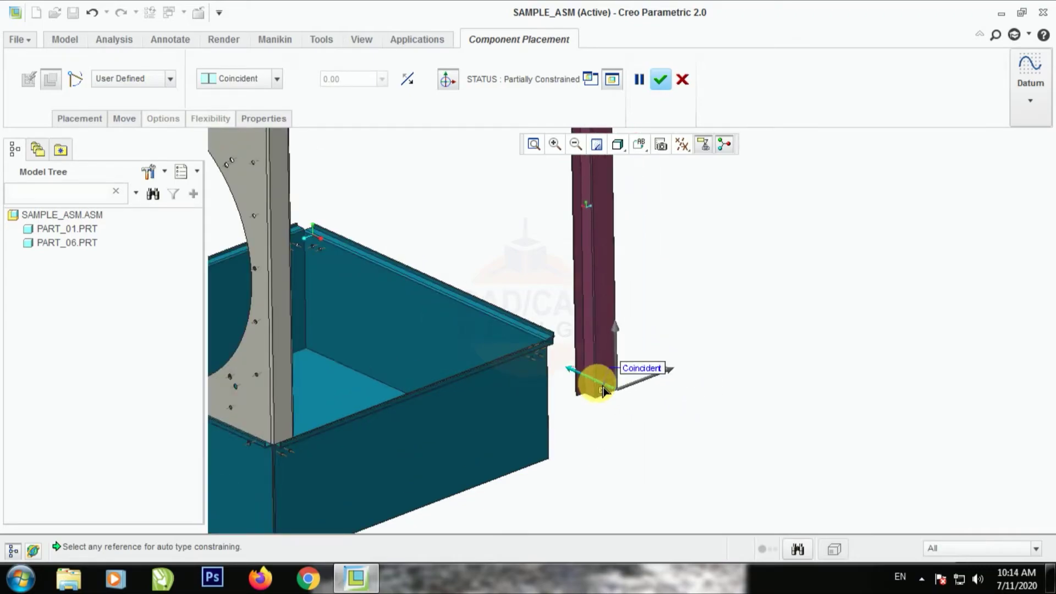
{"action": "left_click_drag", "start_coordinate": [603, 388], "coordinate": [631, 385]}
Step: Constrain the post's other bottom hole axis as Oriented to the rearmost hole axis in the tray's right wall and test its movement
{"action": "scroll", "coordinate": [632, 411], "scroll_direction": "down", "scroll_amount": 5}
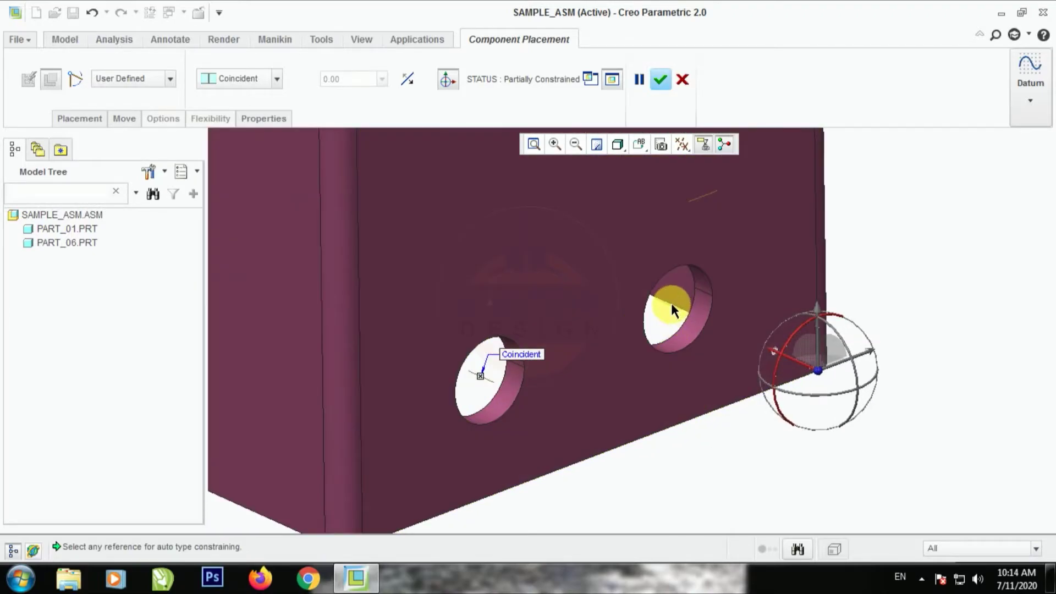
{"action": "left_click", "coordinate": [671, 303]}
{"action": "scroll", "coordinate": [816, 393], "scroll_direction": "up", "scroll_amount": 6}
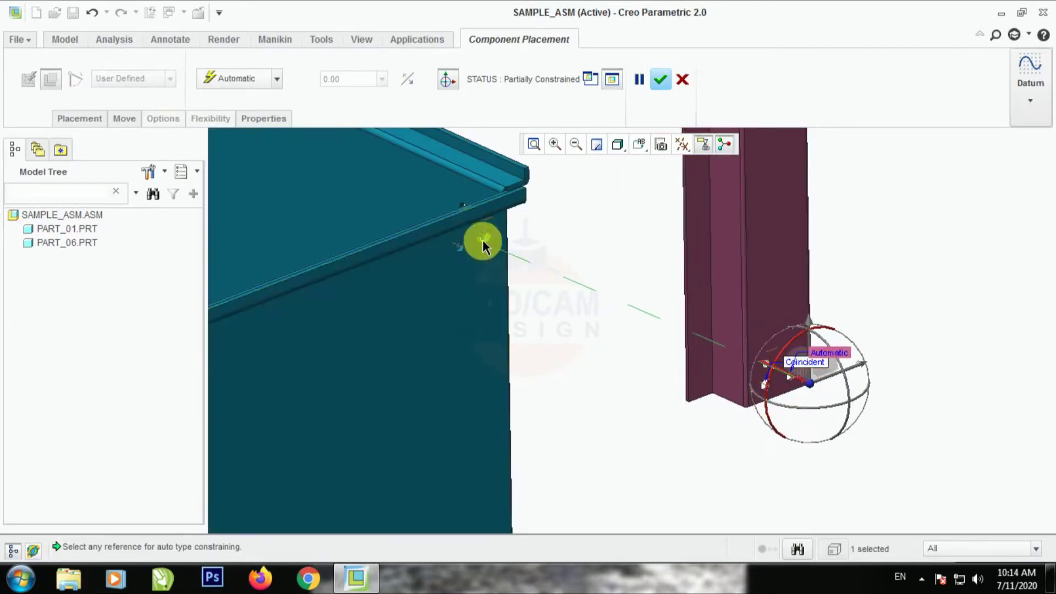
{"action": "left_click", "coordinate": [482, 237]}
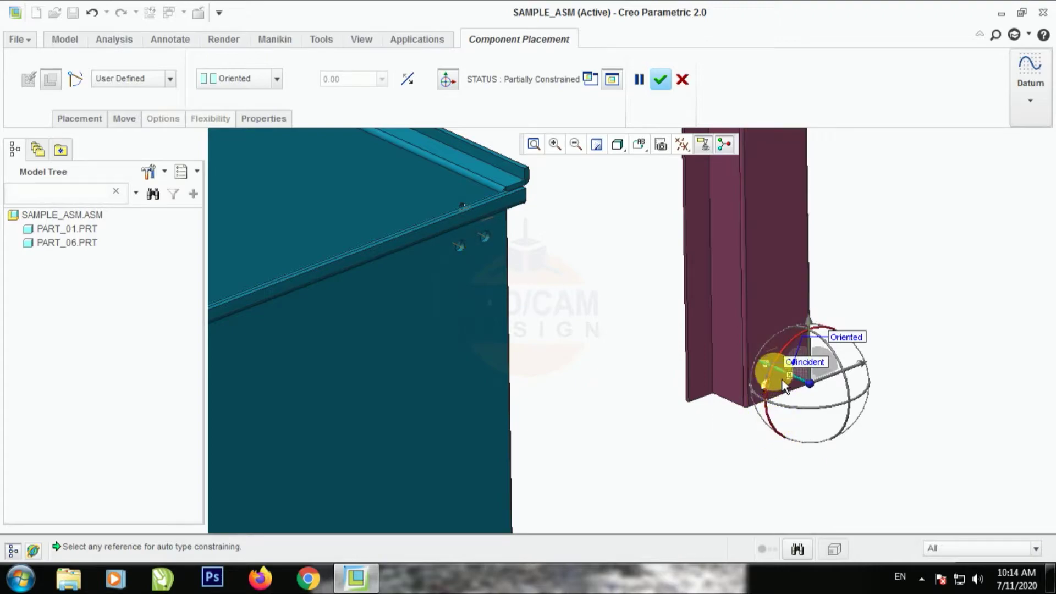
{"action": "left_click_drag", "start_coordinate": [775, 368], "coordinate": [798, 314]}
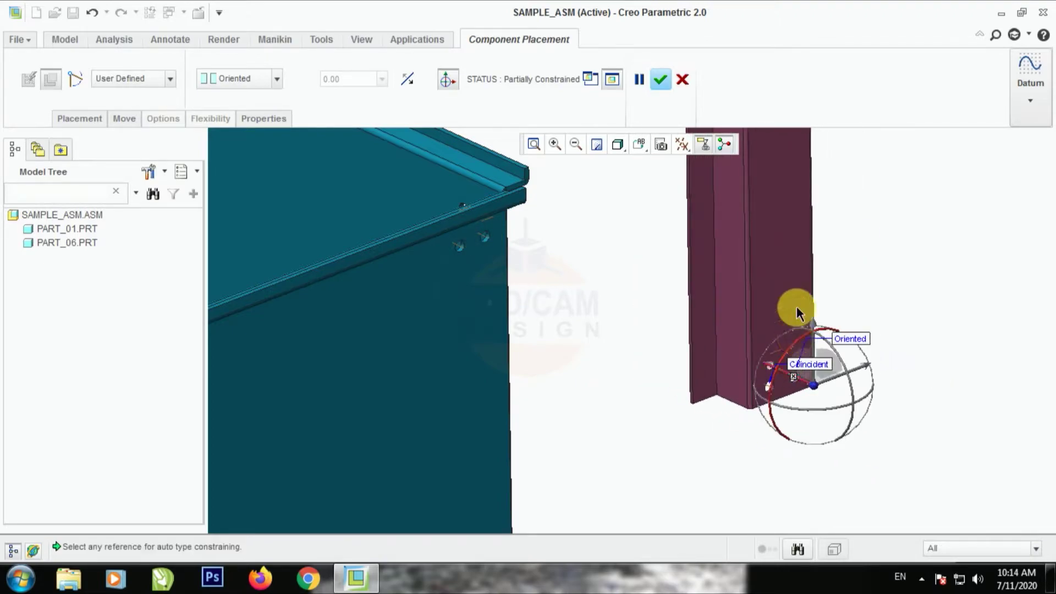
Step: Constrain the post's flat drilled face Coincident with the tray's right side wall and accept the placement
{"action": "left_click", "coordinate": [798, 313]}
{"action": "scroll", "coordinate": [868, 359], "scroll_direction": "down", "scroll_amount": 4}
{"action": "left_click", "coordinate": [697, 384]}
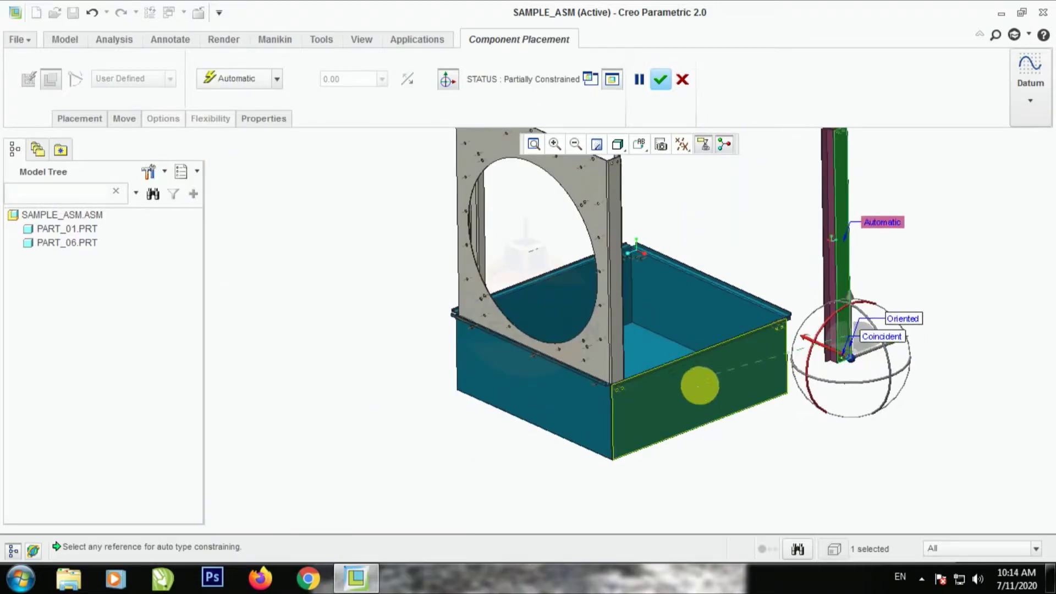
{"action": "middle_click_drag", "start_coordinate": [699, 386], "coordinate": [738, 410]}
{"action": "left_click", "coordinate": [720, 311]}
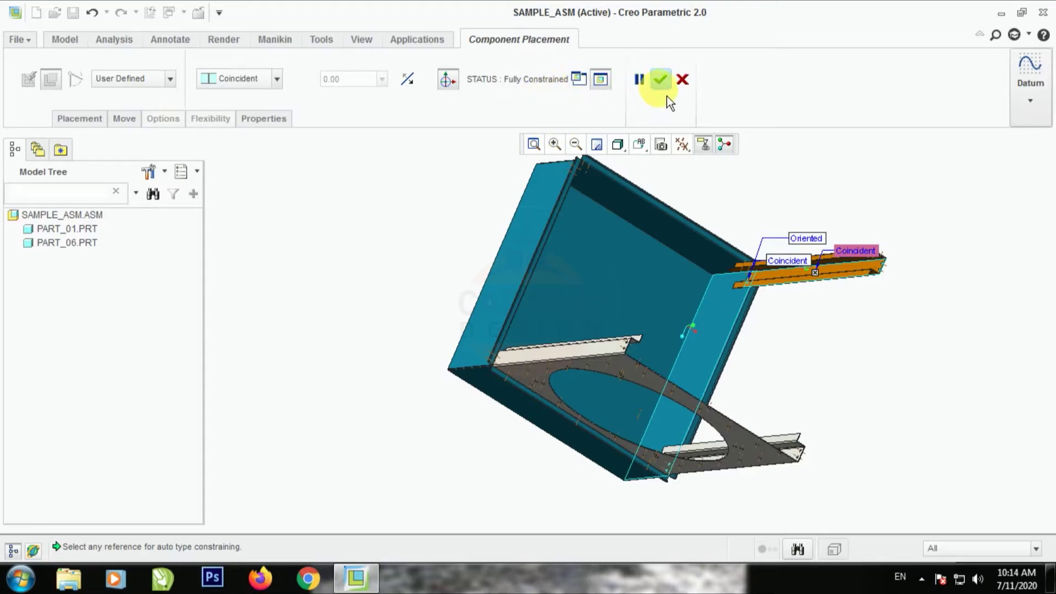
{"action": "left_click", "coordinate": [660, 80]}
Step: Insert a second part_03.prt post and move it beside the tray's rear-left corner
{"action": "mouse_move", "coordinate": [854, 327]}
{"action": "middle_mouse_down"}
{"action": "mouse_move", "coordinate": [825, 353]}
{"action": "mouse_move", "coordinate": [789, 300]}
{"action": "mouse_move", "coordinate": [819, 298]}
{"action": "middle_mouse_up"}
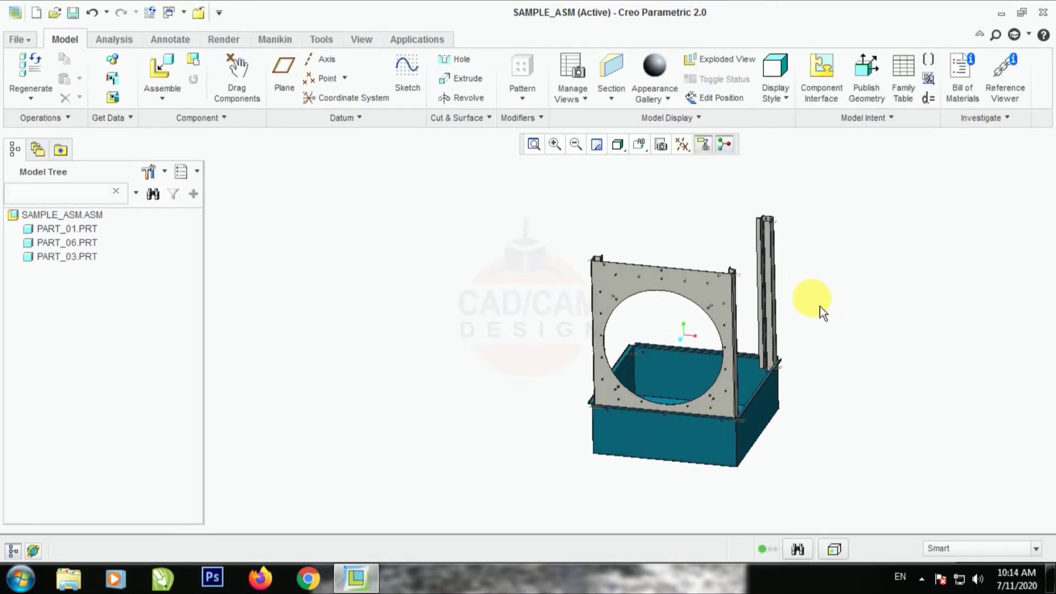
{"action": "left_click", "coordinate": [160, 80]}
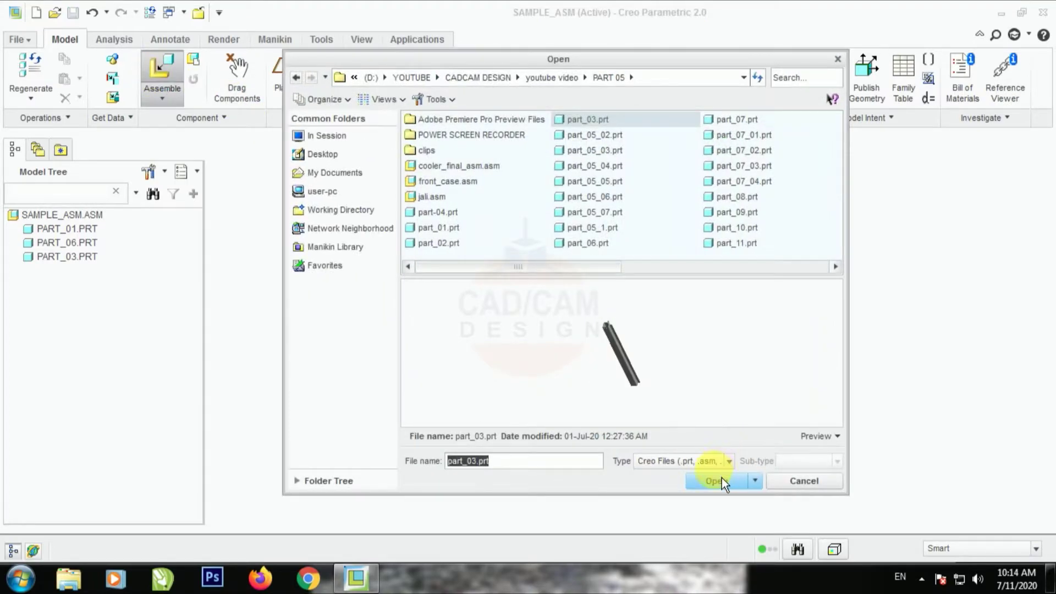
{"action": "left_click", "coordinate": [715, 480]}
{"action": "left_click_drag", "start_coordinate": [756, 474], "coordinate": [502, 319]}
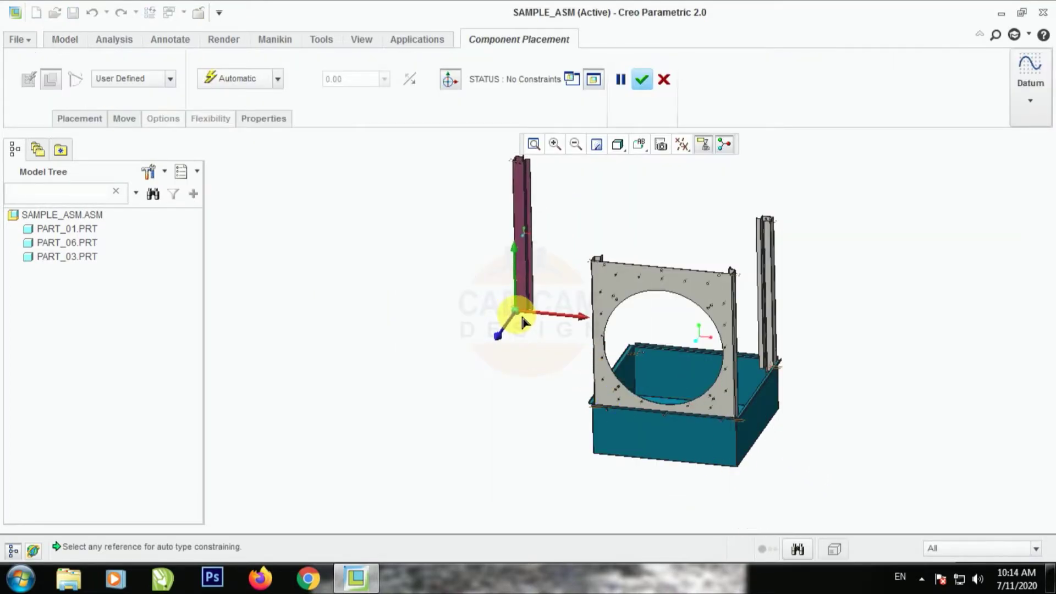
{"action": "middle_click_drag", "start_coordinate": [619, 408], "coordinate": [605, 360]}
{"action": "left_click_drag", "start_coordinate": [558, 332], "coordinate": [538, 265]}
{"action": "scroll", "coordinate": [538, 265], "scroll_direction": "down", "scroll_amount": 5}
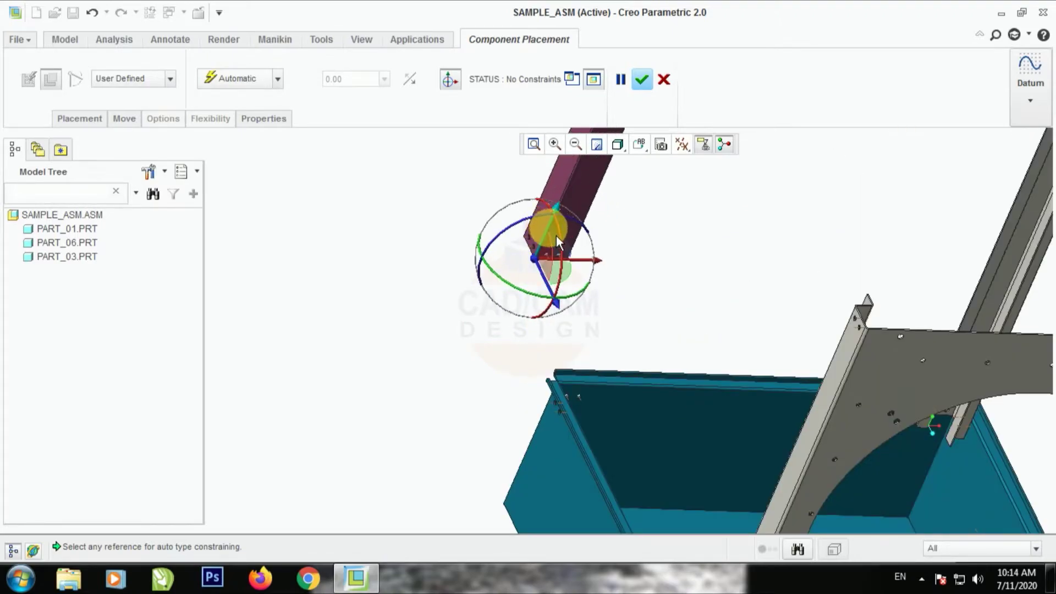
{"action": "left_click_drag", "start_coordinate": [550, 229], "coordinate": [499, 342]}
Step: Constrain the axis of the second post's bottom hole Coincident with the front hole at the rear of the tray's left wall
{"action": "scroll", "coordinate": [504, 401], "scroll_direction": "down", "scroll_amount": 4}
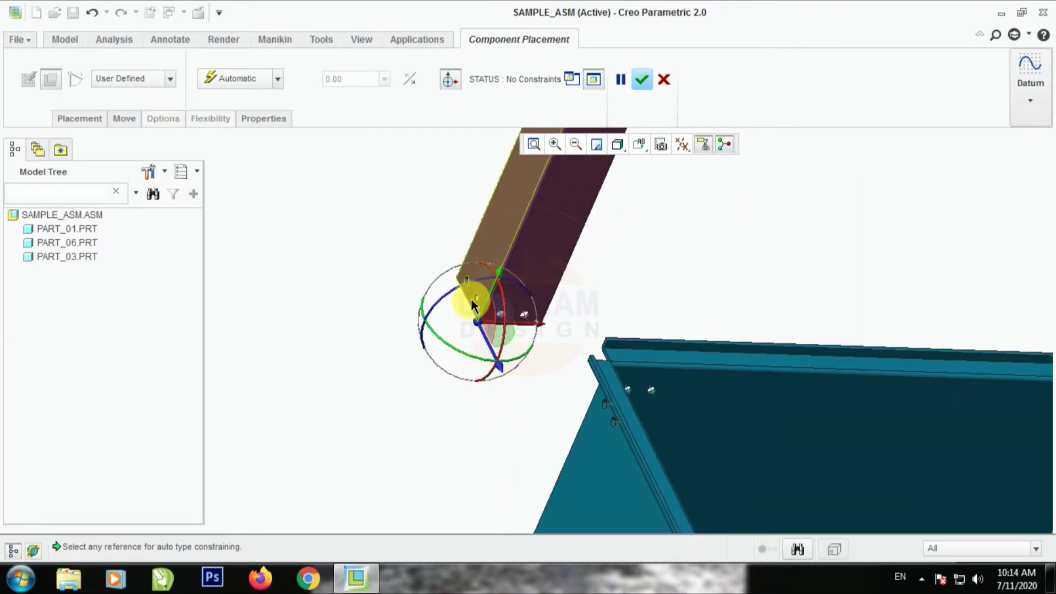
{"action": "left_click", "coordinate": [471, 298]}
{"action": "left_click", "coordinate": [612, 421]}
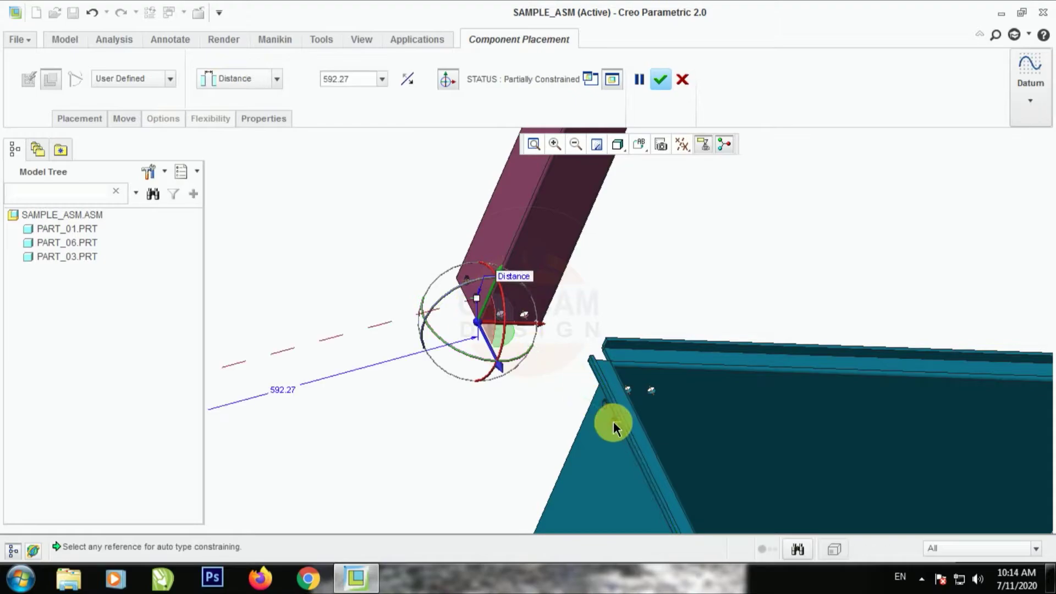
{"action": "left_click", "coordinate": [264, 80]}
{"action": "left_click", "coordinate": [238, 151]}
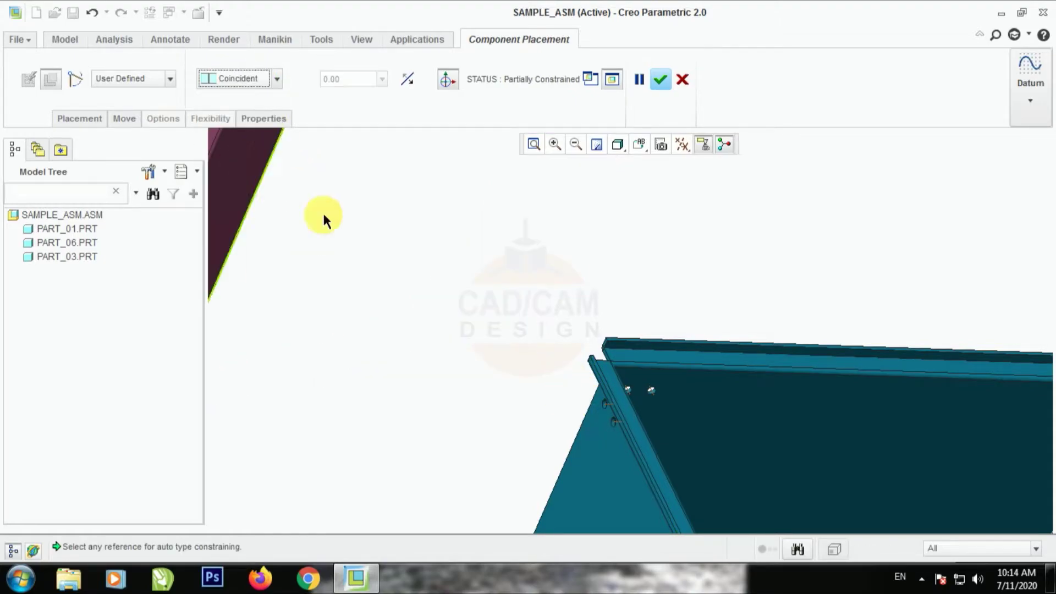
{"action": "scroll", "coordinate": [511, 327], "scroll_direction": "down", "scroll_amount": 5}
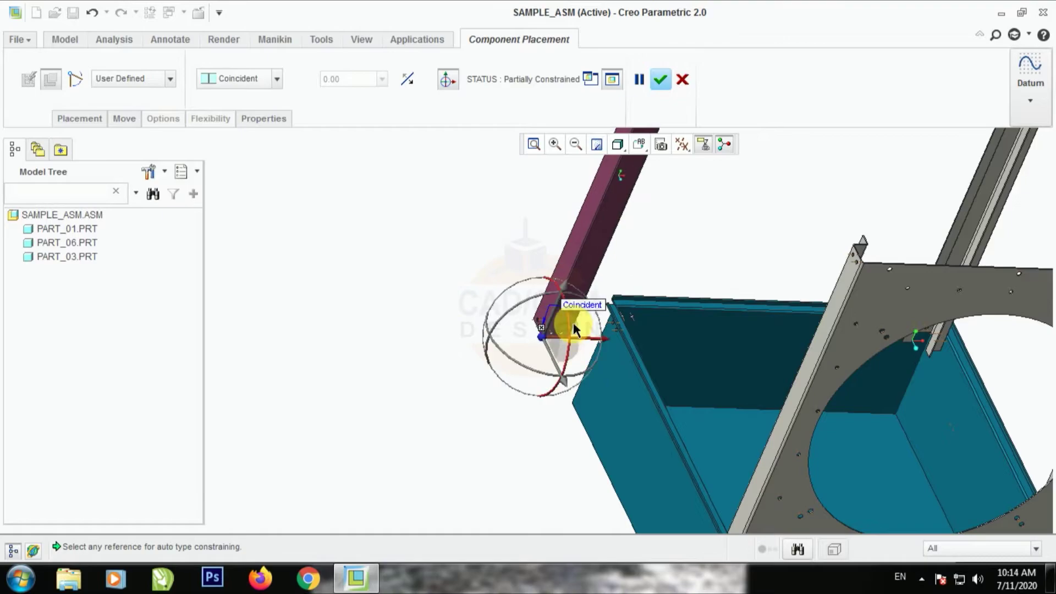
Step: Constrain the second post's flat drilled face Coincident with the outer face of the tray's left side wall
{"action": "left_click", "coordinate": [481, 316]}
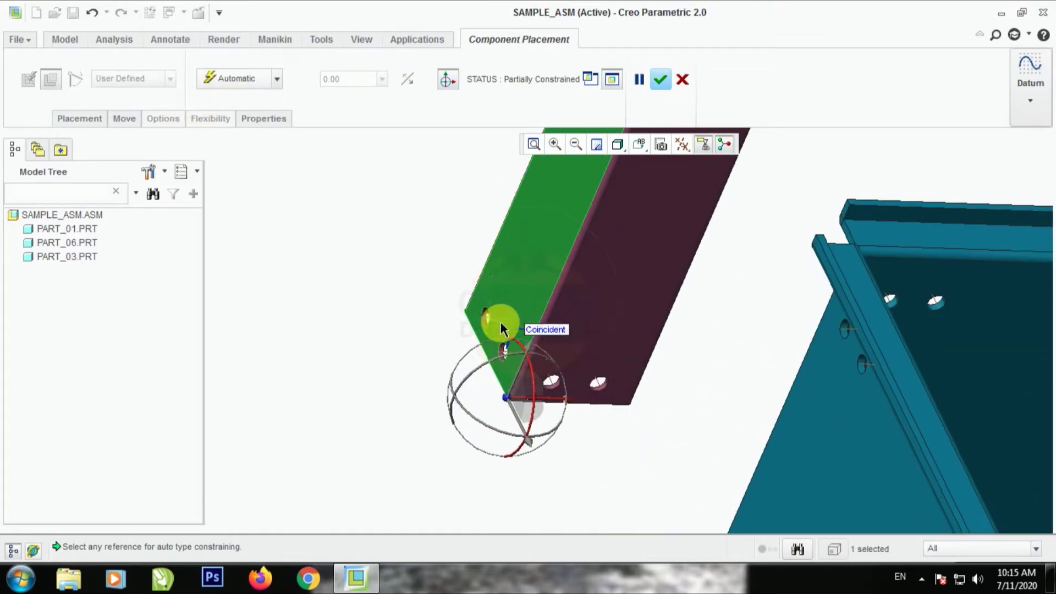
{"action": "key", "text": "Escape"}
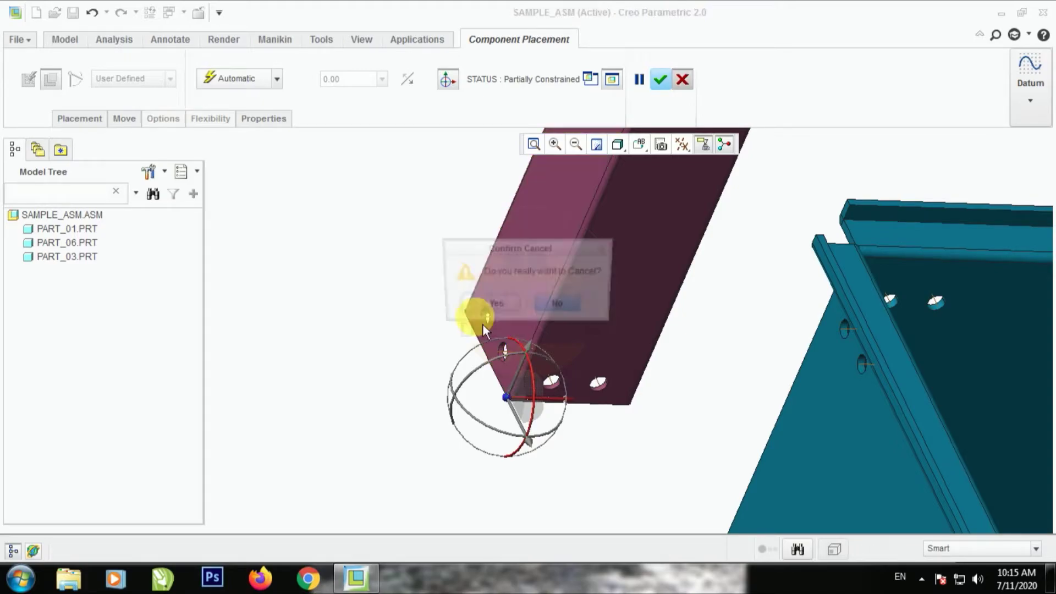
{"action": "left_click", "coordinate": [558, 308]}
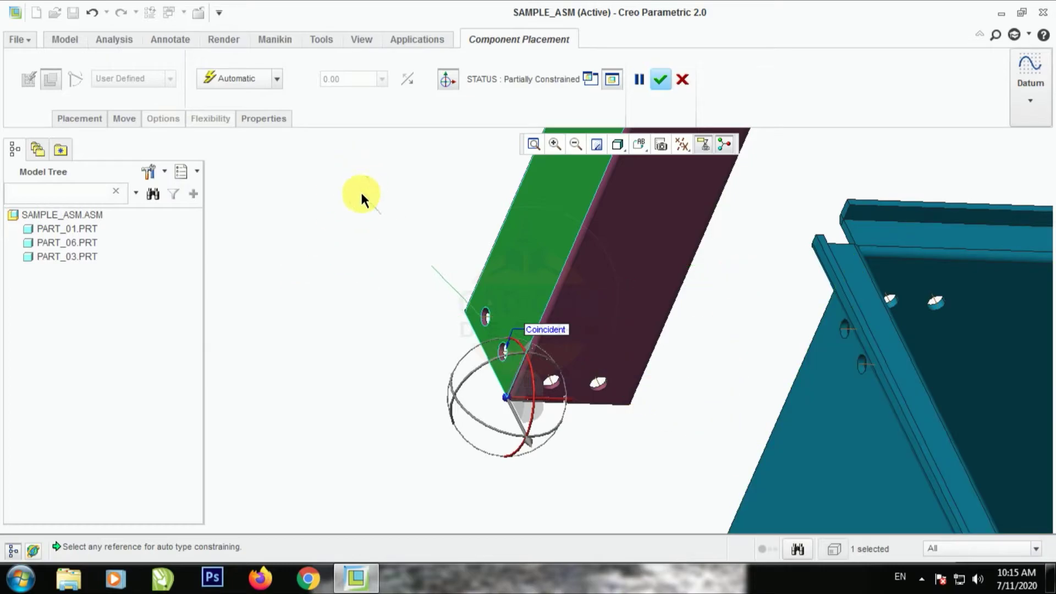
{"action": "left_click", "coordinate": [819, 413]}
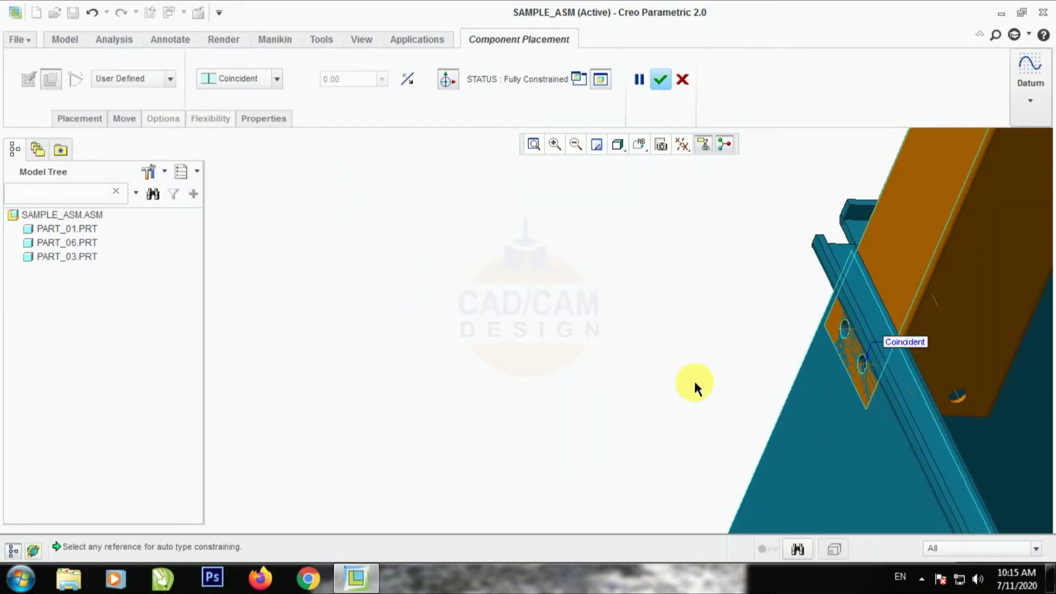
Step: Delete the second post's face Coincident constraint and pull the post away from the tray's left wall
{"action": "scroll", "coordinate": [659, 376], "scroll_direction": "up", "scroll_amount": 3}
{"action": "middle_click_drag", "start_coordinate": [790, 347], "coordinate": [637, 370], "text": "shift"}
{"action": "scroll", "coordinate": [637, 376], "scroll_direction": "up", "scroll_amount": 4}
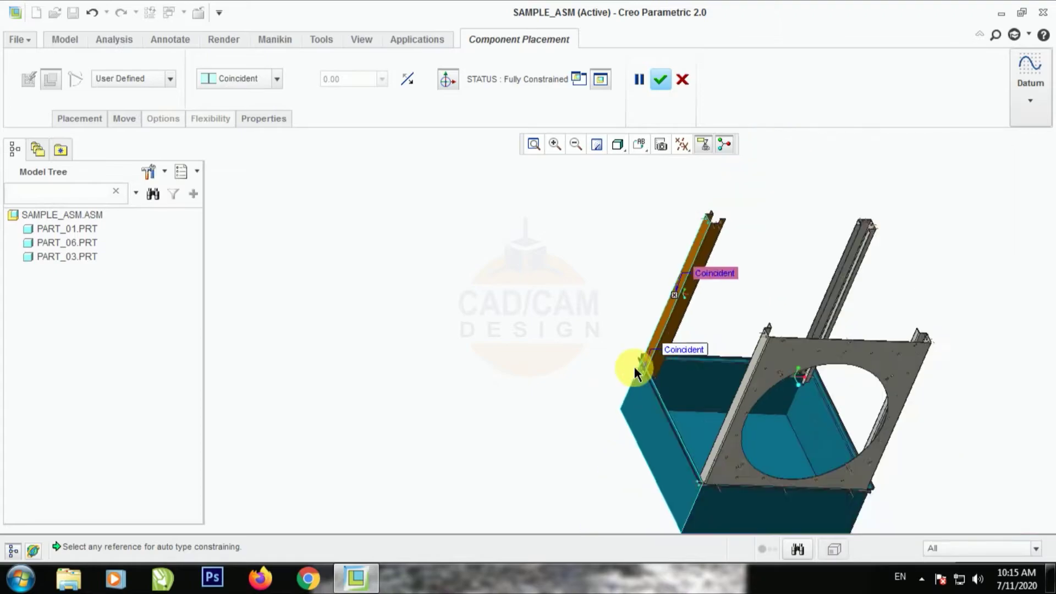
{"action": "right_click", "coordinate": [697, 298]}
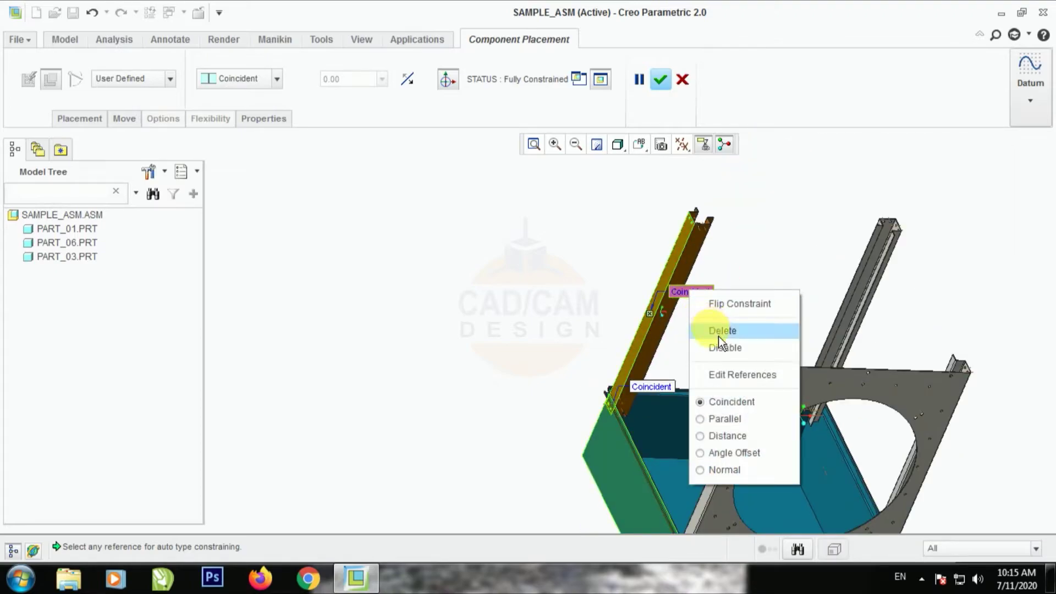
{"action": "left_click", "coordinate": [717, 330]}
{"action": "scroll", "coordinate": [626, 423], "scroll_direction": "down", "scroll_amount": 6}
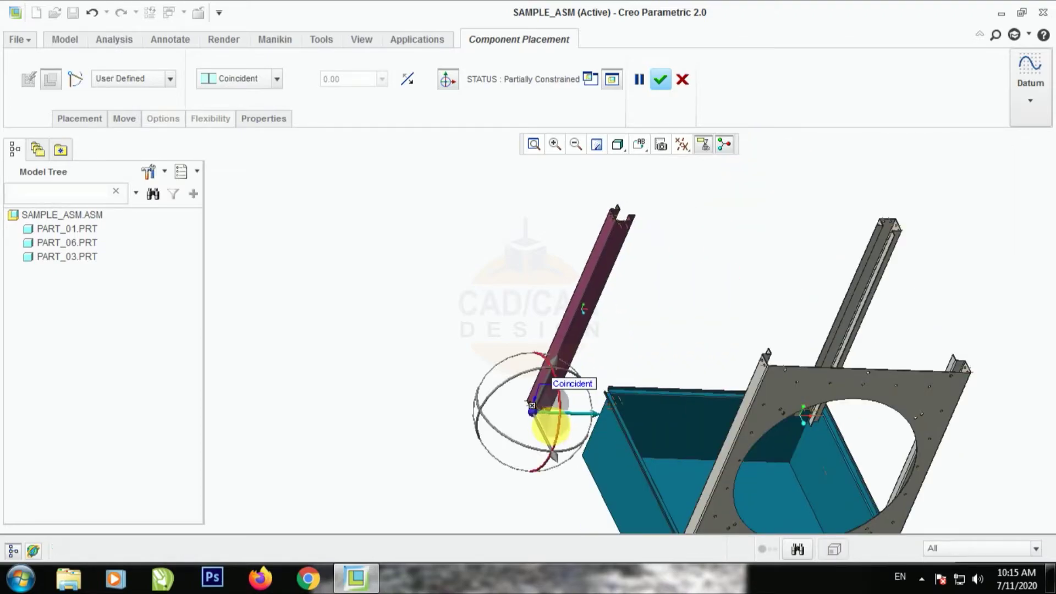
Step: Constrain the axis of the second post's other bottom hole Oriented to the rear hole in the tray's left wall
{"action": "left_click", "coordinate": [429, 231]}
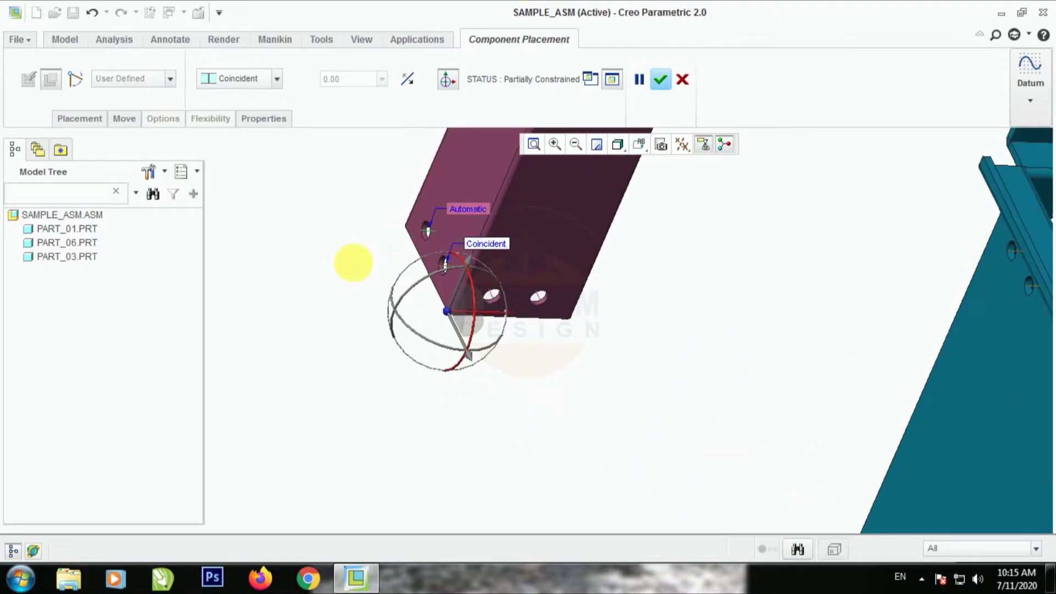
{"action": "scroll", "coordinate": [346, 263], "scroll_direction": "up", "scroll_amount": 3}
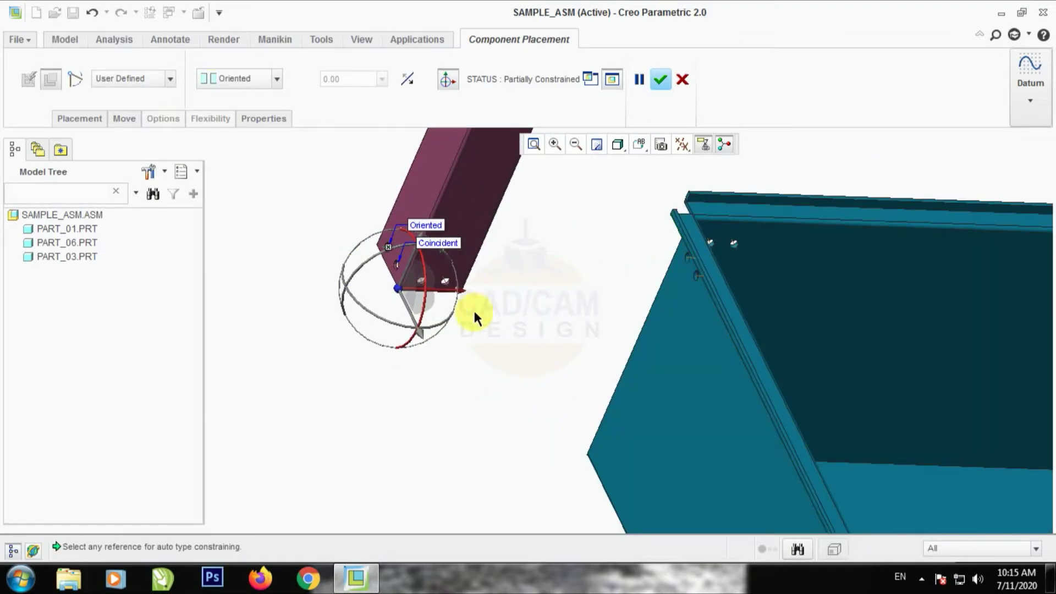
{"action": "scroll", "coordinate": [474, 317], "scroll_direction": "up", "scroll_amount": 2}
Step: Constrain the post's flat face Coincident with the inner face of the tray's left wall and accept the placement
{"action": "middle_click_drag", "start_coordinate": [571, 329], "coordinate": [552, 349]}
{"action": "left_click", "coordinate": [561, 347]}
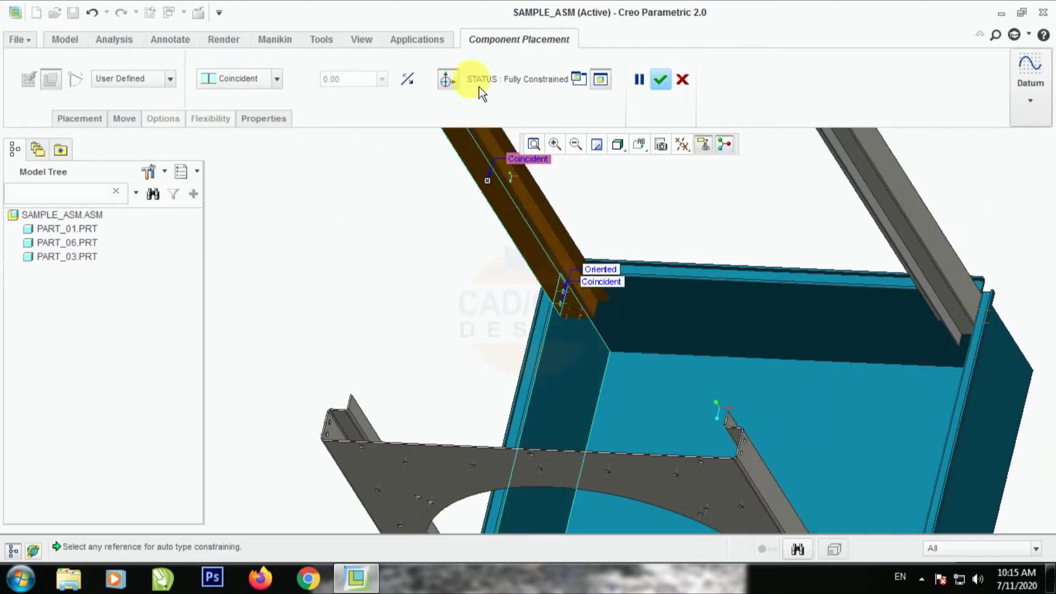
{"action": "left_click", "coordinate": [660, 79]}
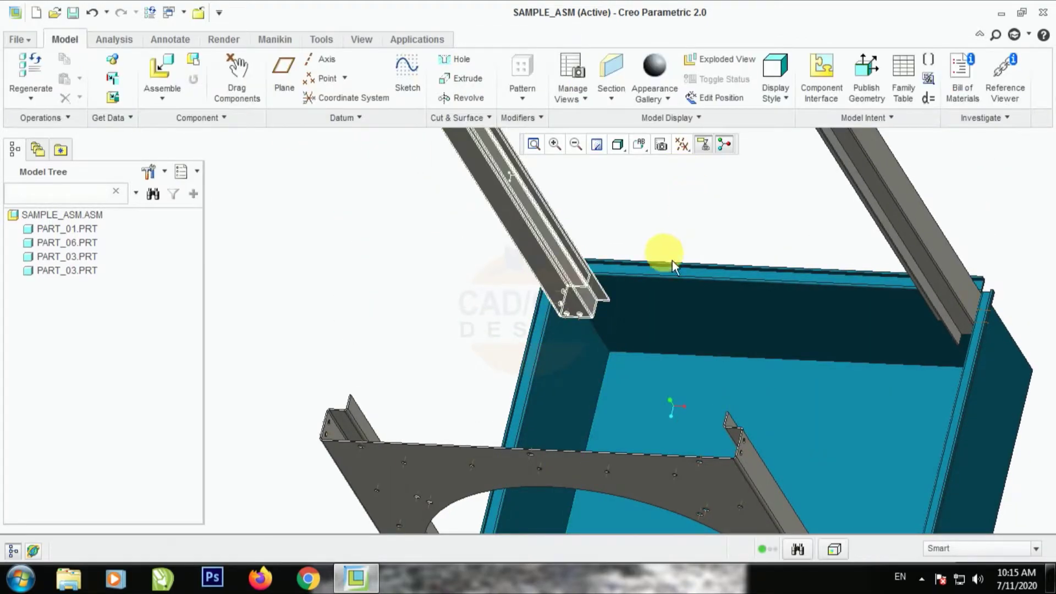
Step: Reopen the placement definition of the second part_03.prt post at the tray's rear-left corner
{"action": "scroll", "coordinate": [671, 265], "scroll_direction": "up", "scroll_amount": 3}
{"action": "middle_click_drag", "start_coordinate": [671, 265], "coordinate": [628, 316]}
{"action": "scroll", "coordinate": [628, 315], "scroll_direction": "down", "scroll_amount": 4}
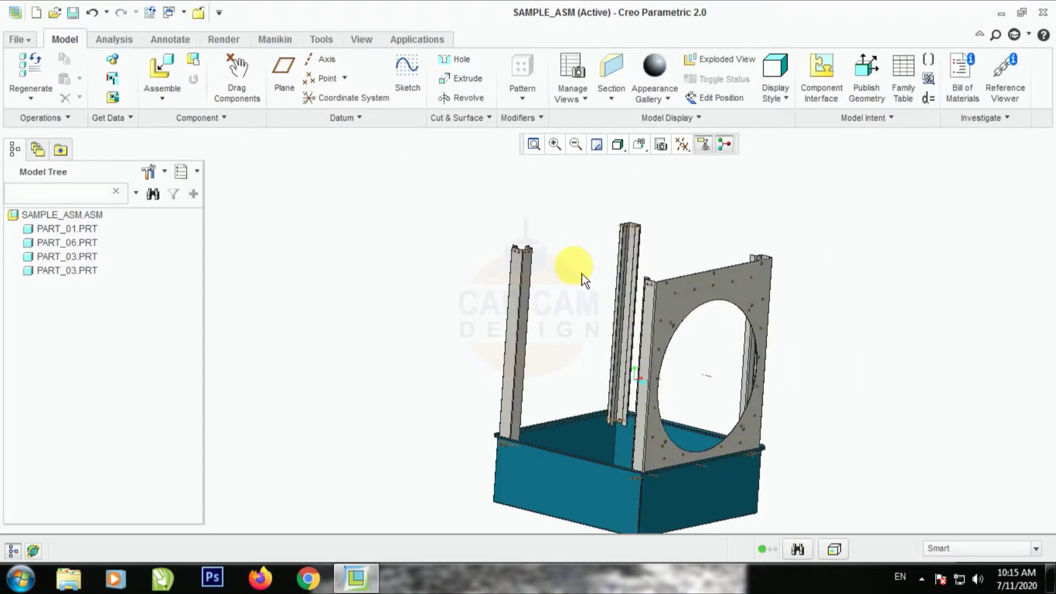
{"action": "middle_click_drag", "start_coordinate": [582, 278], "coordinate": [579, 275]}
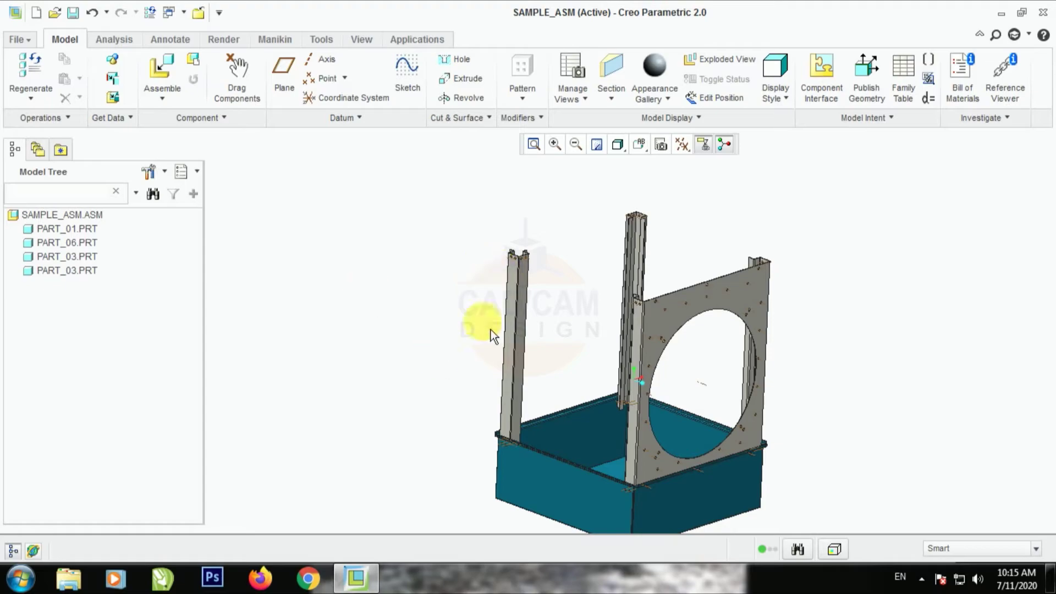
{"action": "scroll", "coordinate": [490, 285], "scroll_direction": "down", "scroll_amount": 3}
{"action": "left_click", "coordinate": [550, 261]}
{"action": "right_click", "coordinate": [566, 248]}
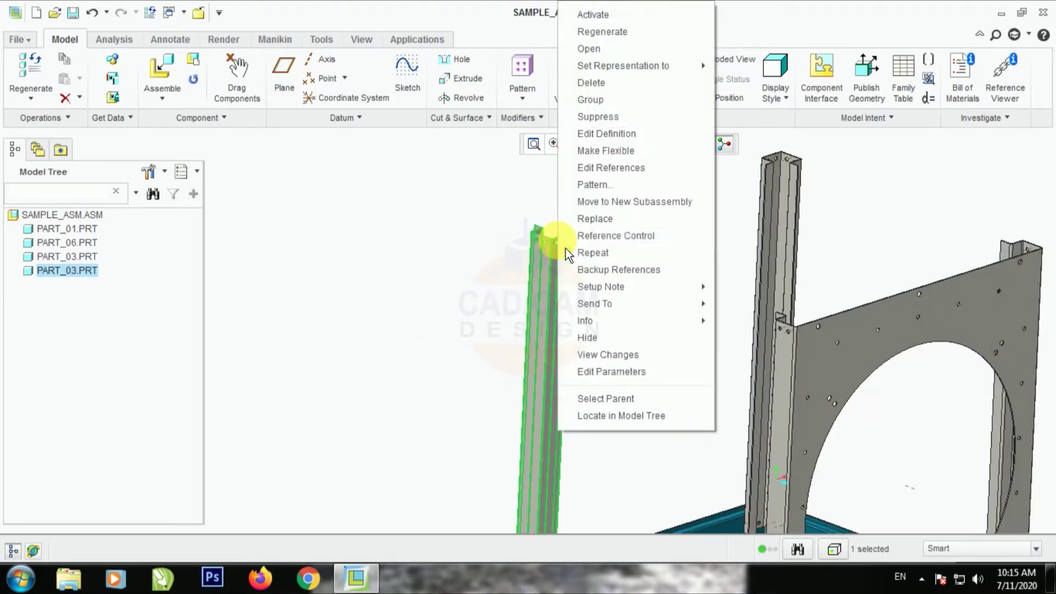
{"action": "left_click", "coordinate": [611, 169]}
{"action": "scroll", "coordinate": [547, 493], "scroll_direction": "down", "scroll_amount": 5}
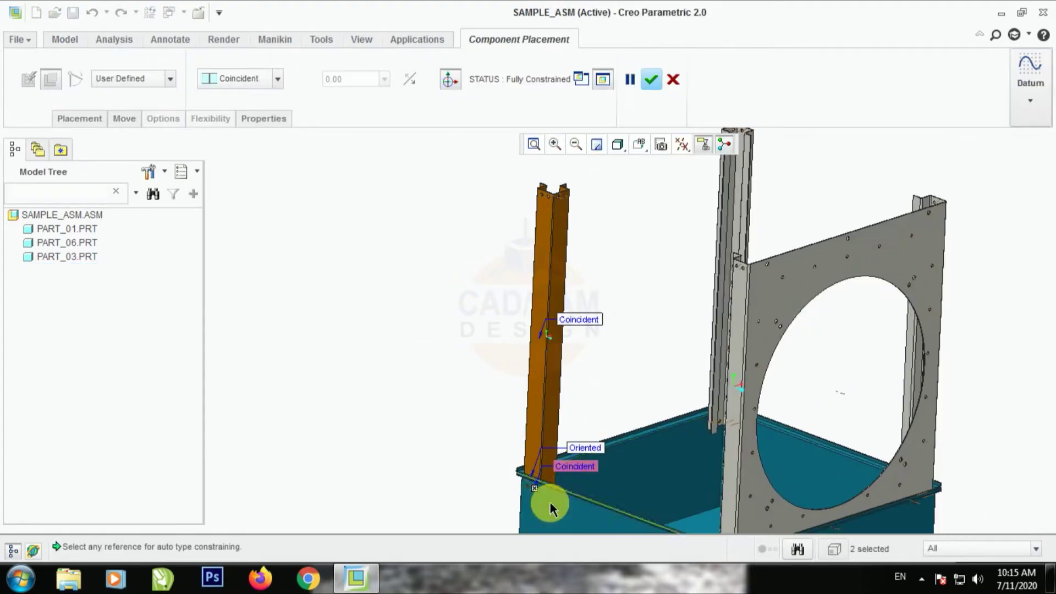
Step: Delete all three placement constraints of the second post
{"action": "right_click", "coordinate": [554, 467]}
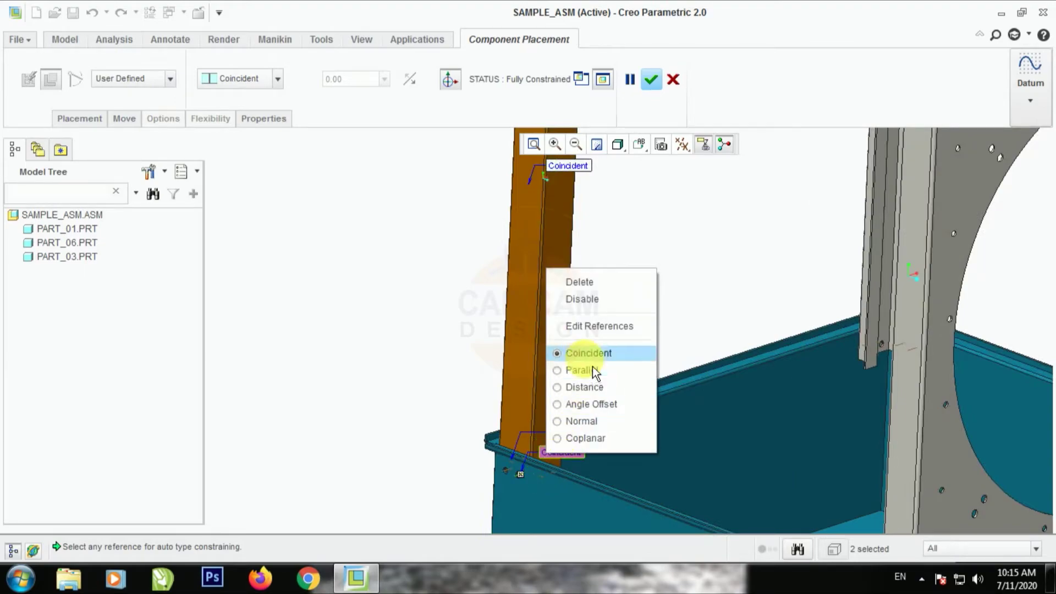
{"action": "left_click", "coordinate": [592, 283]}
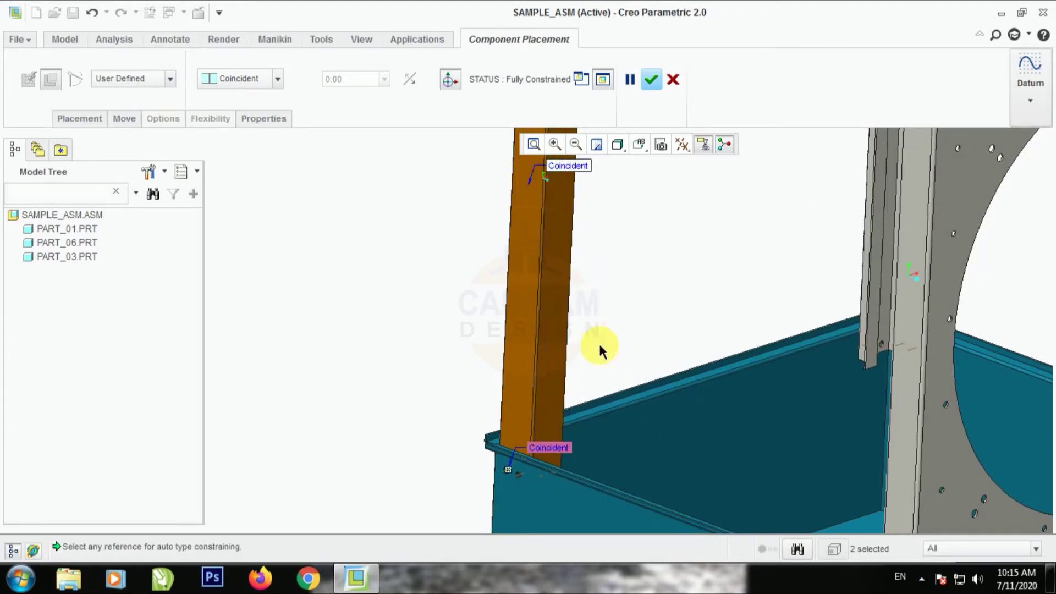
{"action": "right_click", "coordinate": [547, 454]}
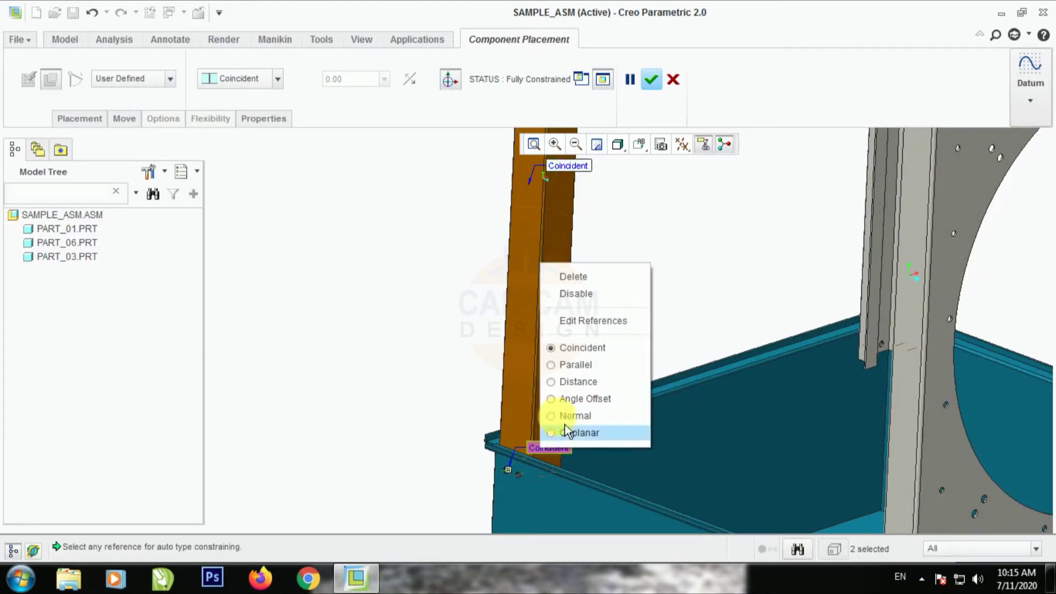
{"action": "left_click", "coordinate": [580, 276]}
{"action": "right_click", "coordinate": [576, 172]}
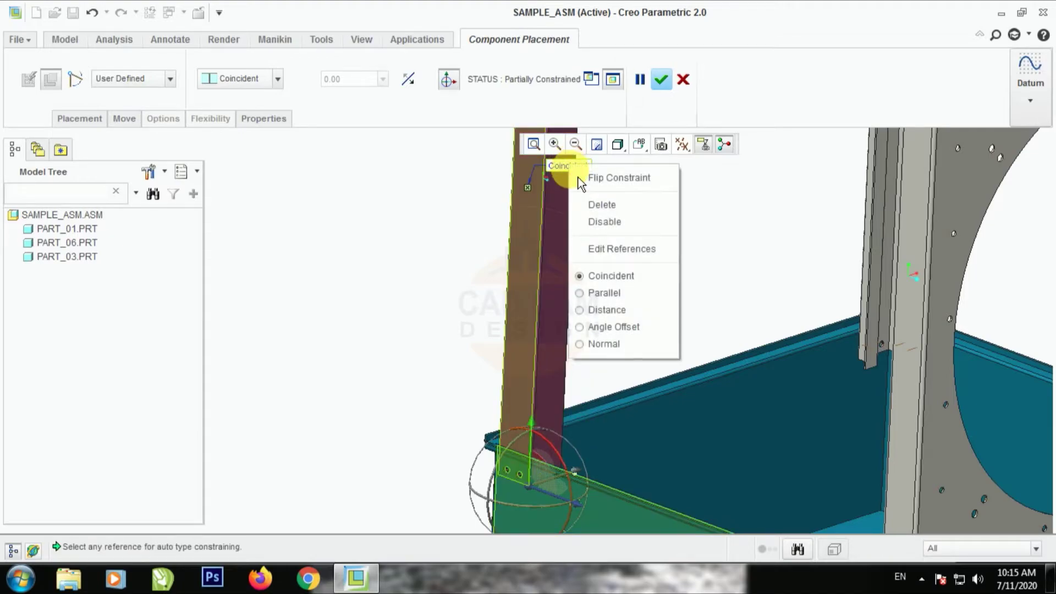
{"action": "left_click", "coordinate": [602, 208]}
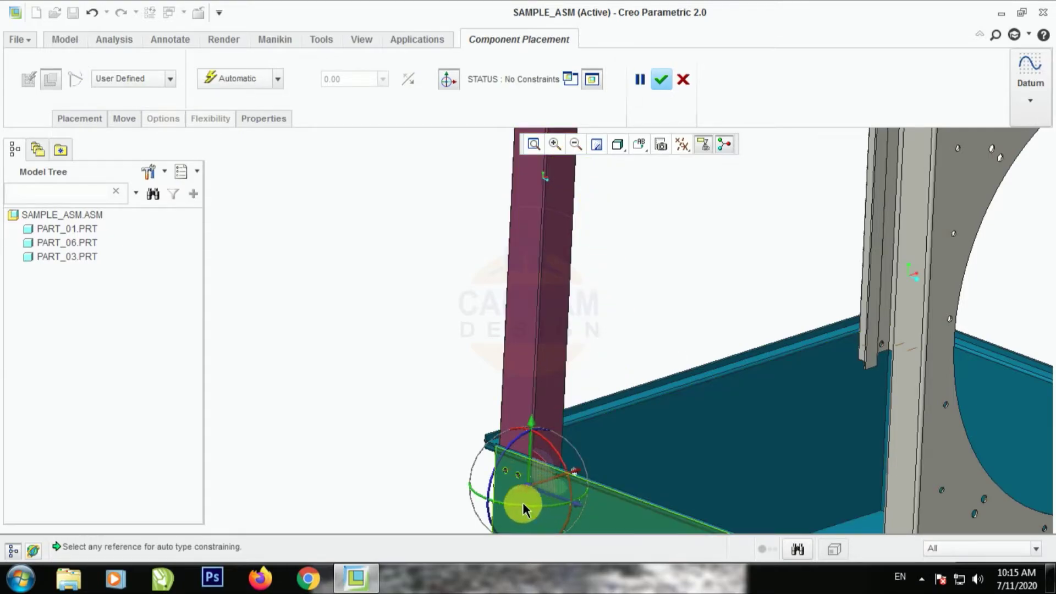
Step: Turn the freed post about its vertical axis and constrain its bottom hole axis Coincident with the left wall's front hole
{"action": "left_click_drag", "start_coordinate": [523, 510], "coordinate": [462, 488]}
{"action": "left_click_drag", "start_coordinate": [536, 497], "coordinate": [539, 377]}
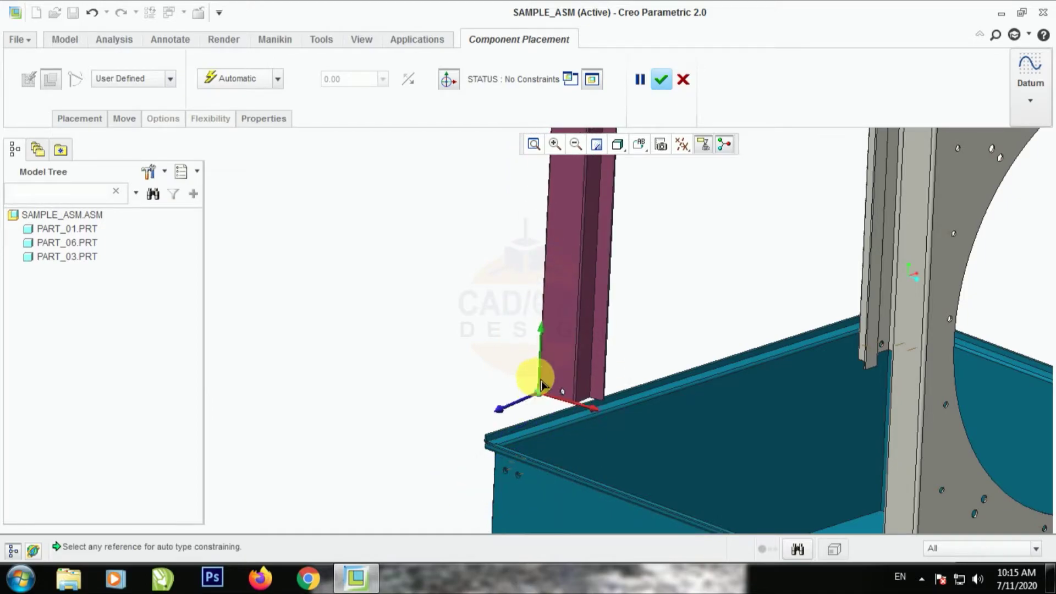
{"action": "scroll", "coordinate": [529, 473], "scroll_direction": "down", "scroll_amount": 3}
{"action": "left_click_drag", "start_coordinate": [579, 323], "coordinate": [512, 476]}
{"action": "scroll", "coordinate": [519, 477], "scroll_direction": "down", "scroll_amount": 3}
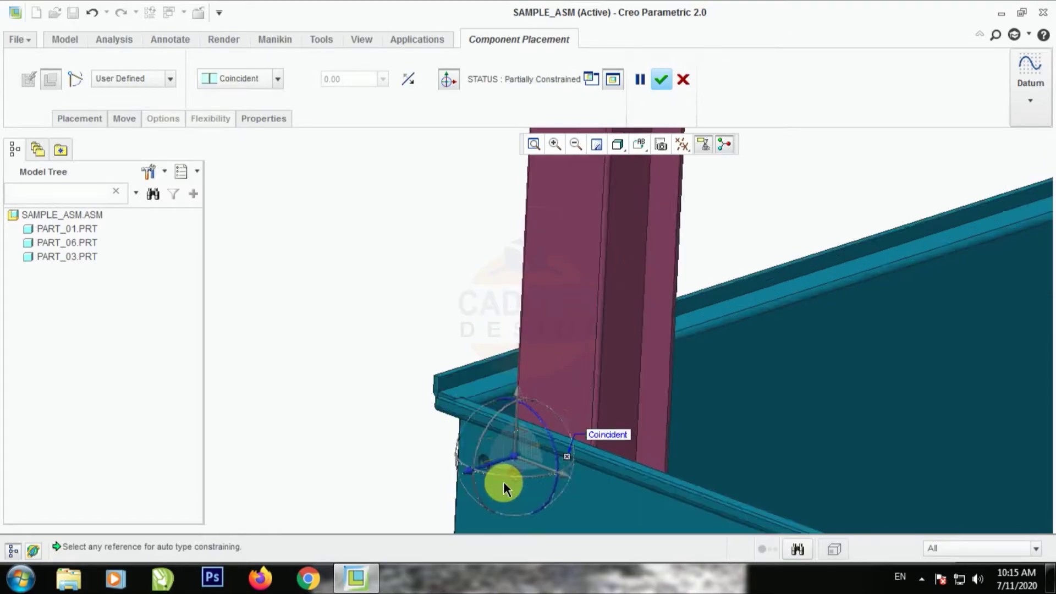
Step: Swing the post to expose its other bottom hole and constrain that axis Oriented to the left wall's rear hole
{"action": "left_click_drag", "start_coordinate": [555, 429], "coordinate": [556, 447]}
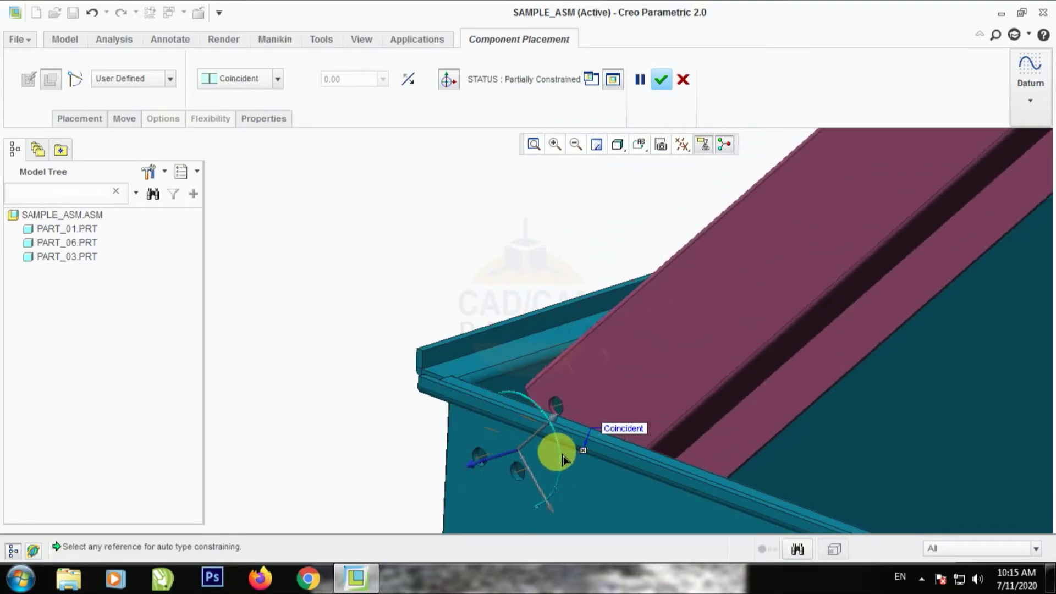
{"action": "left_click", "coordinate": [483, 453]}
{"action": "left_click", "coordinate": [561, 368]}
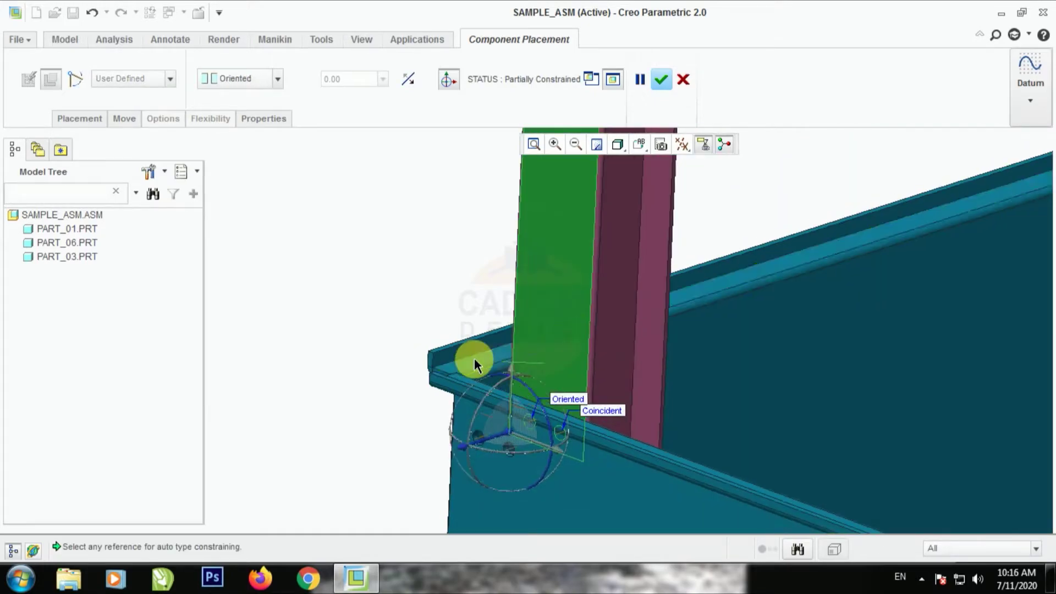
Step: Constrain the turned post's drilled face Coincident with the inner face of the tray's left wall and accept the redefined placement
{"action": "left_click", "coordinate": [589, 462]}
{"action": "middle_click_drag", "start_coordinate": [589, 462], "coordinate": [576, 481]}
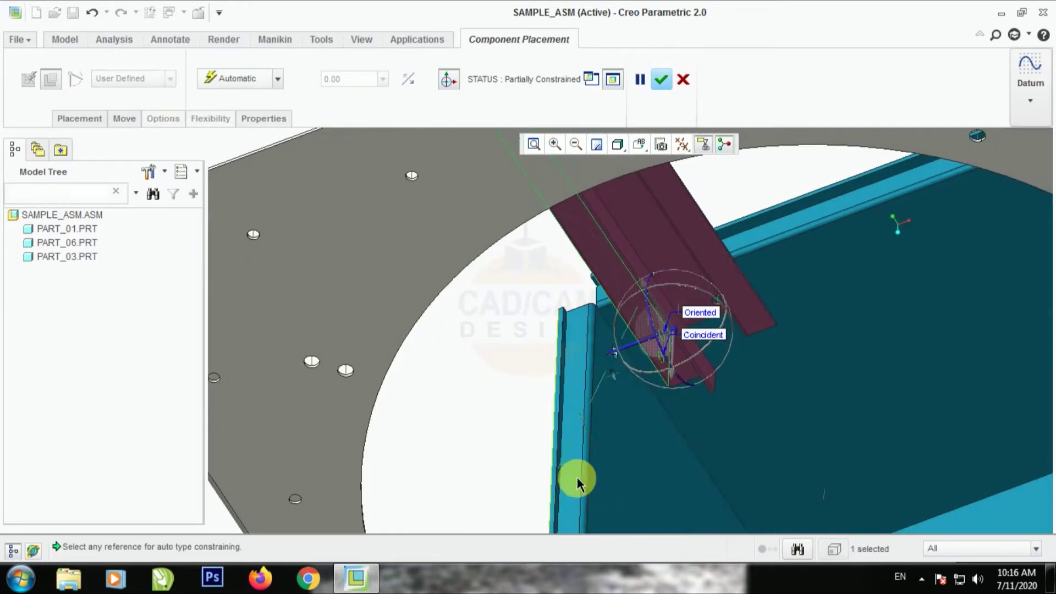
{"action": "left_click", "coordinate": [625, 447]}
{"action": "left_click", "coordinate": [661, 79]}
Step: Insert part_02.prt into the assembly and move it above and beside the part_06.prt panel
{"action": "key", "text": "ctrl+d"}
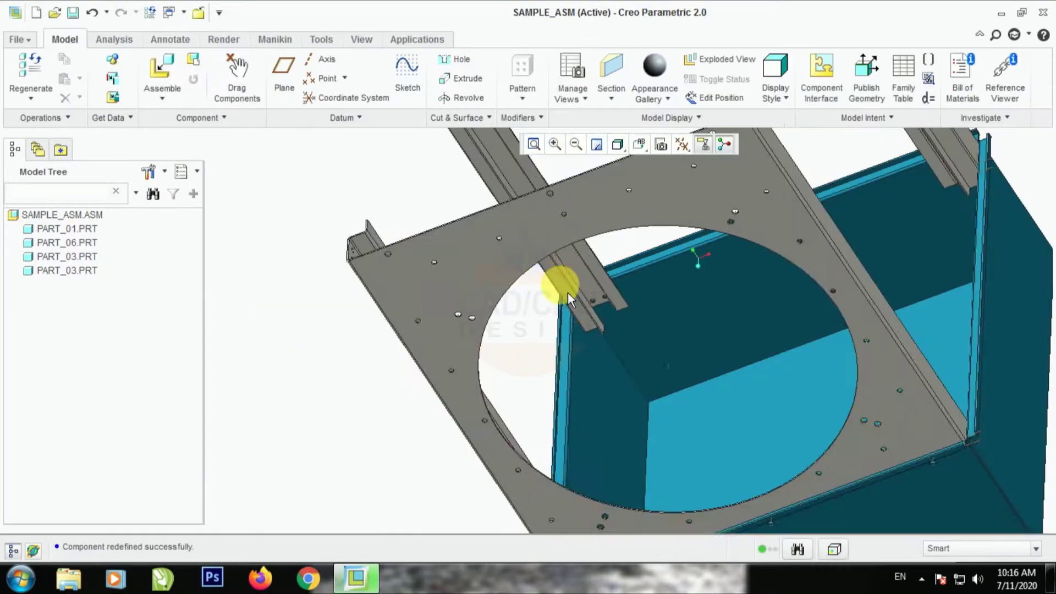
{"action": "middle_click_drag", "start_coordinate": [494, 220], "coordinate": [466, 312]}
{"action": "left_click", "coordinate": [170, 75]}
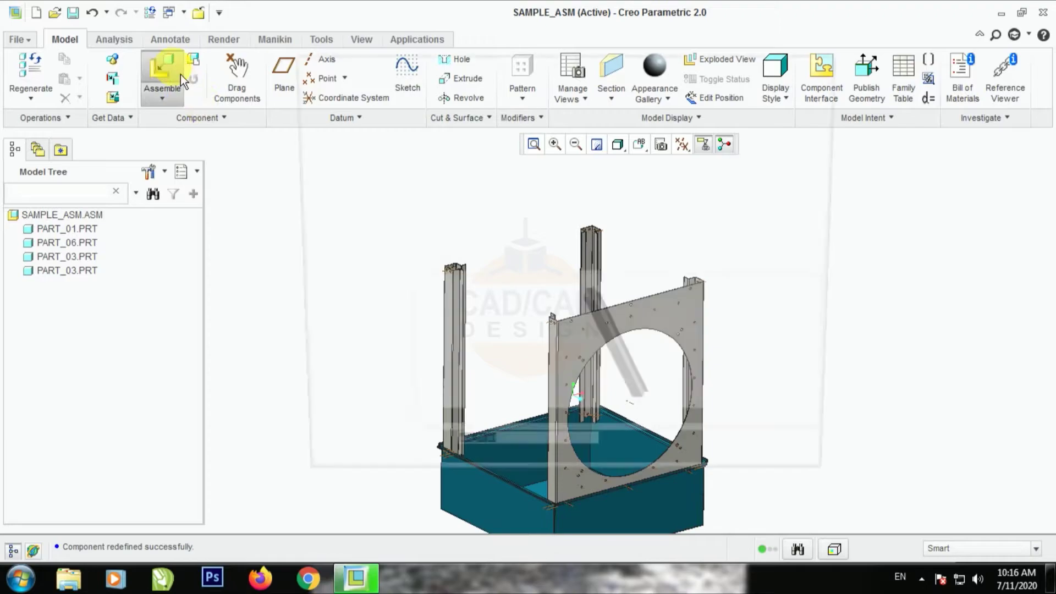
{"action": "left_click", "coordinate": [476, 215]}
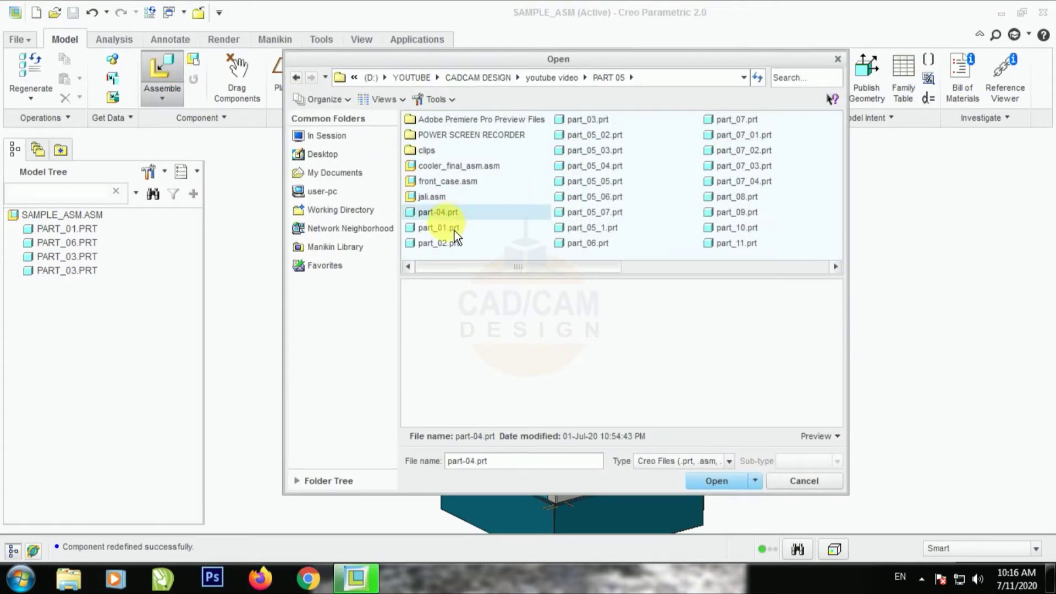
{"action": "left_click", "coordinate": [451, 234]}
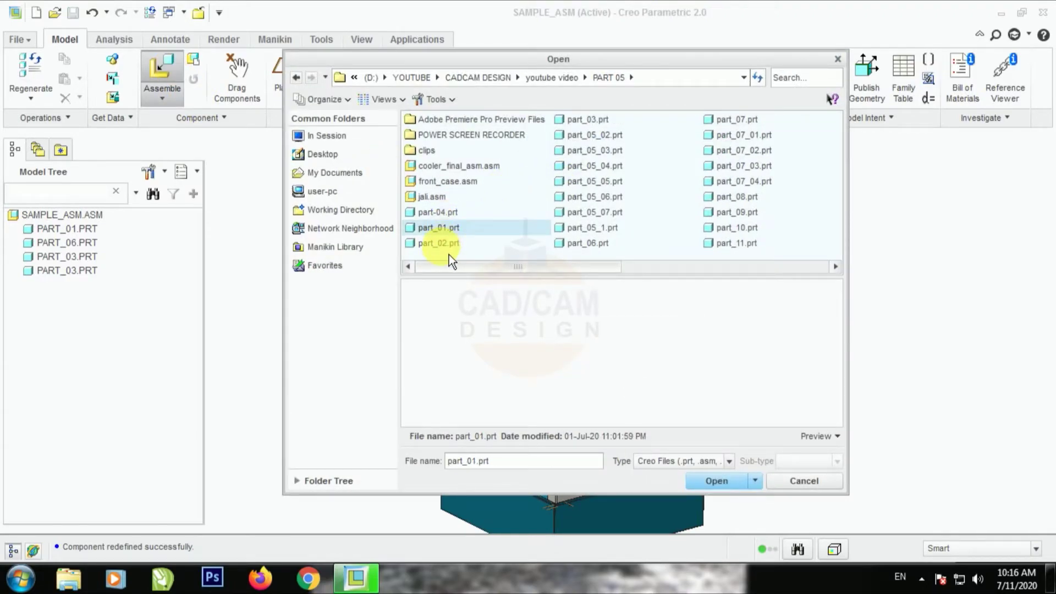
{"action": "left_click", "coordinate": [440, 243]}
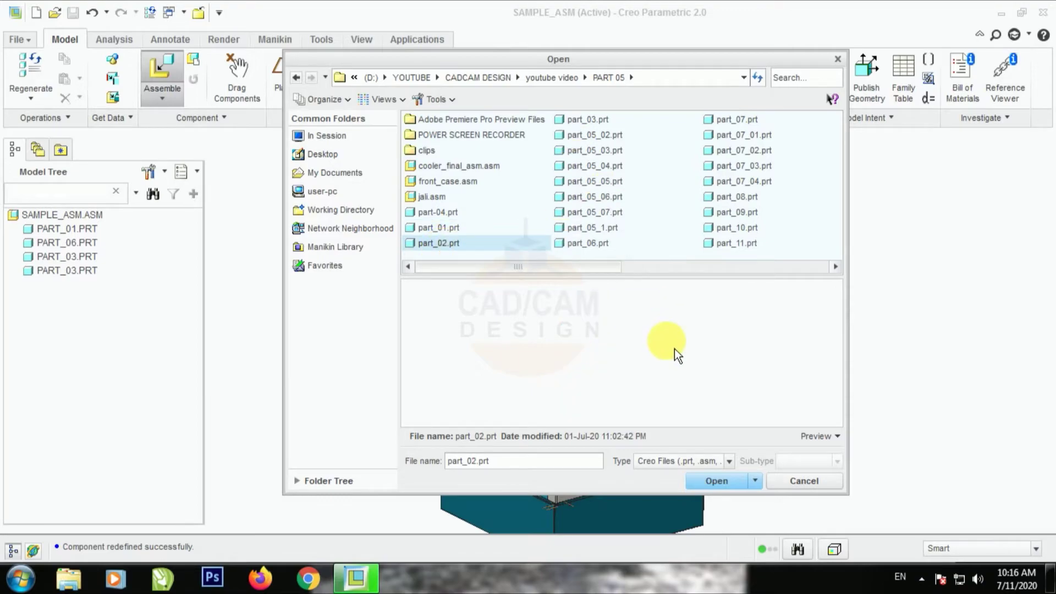
{"action": "left_click", "coordinate": [716, 480]}
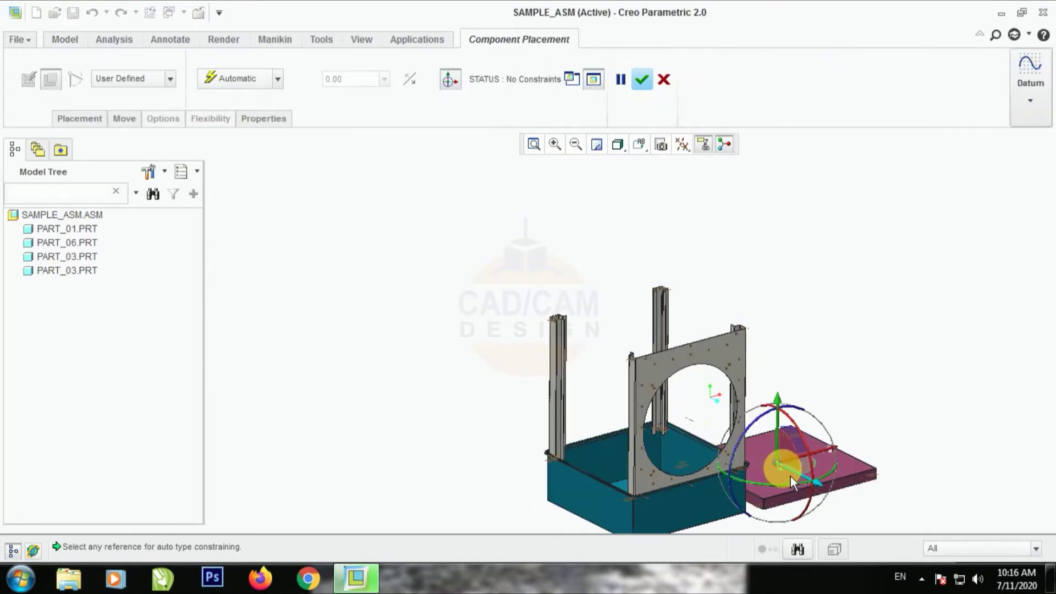
{"action": "left_click_drag", "start_coordinate": [790, 476], "coordinate": [763, 461]}
{"action": "left_click_drag", "start_coordinate": [781, 389], "coordinate": [809, 285]}
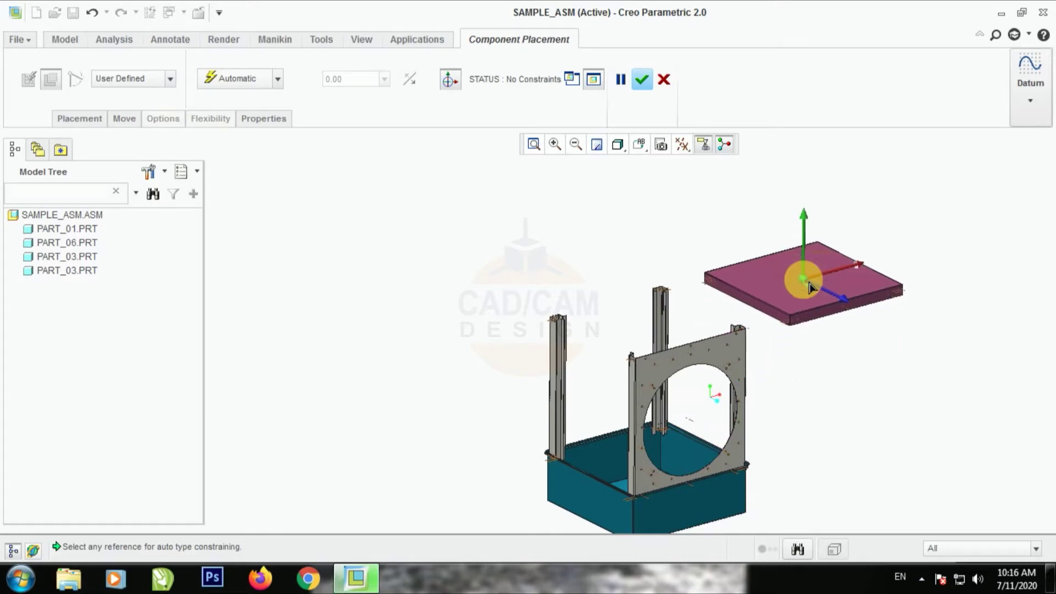
Step: Constrain the axis of part_02.prt's front-left edge hole Coincident with the top-left hole of the part_06.prt panel
{"action": "scroll", "coordinate": [829, 316], "scroll_direction": "down", "scroll_amount": 4}
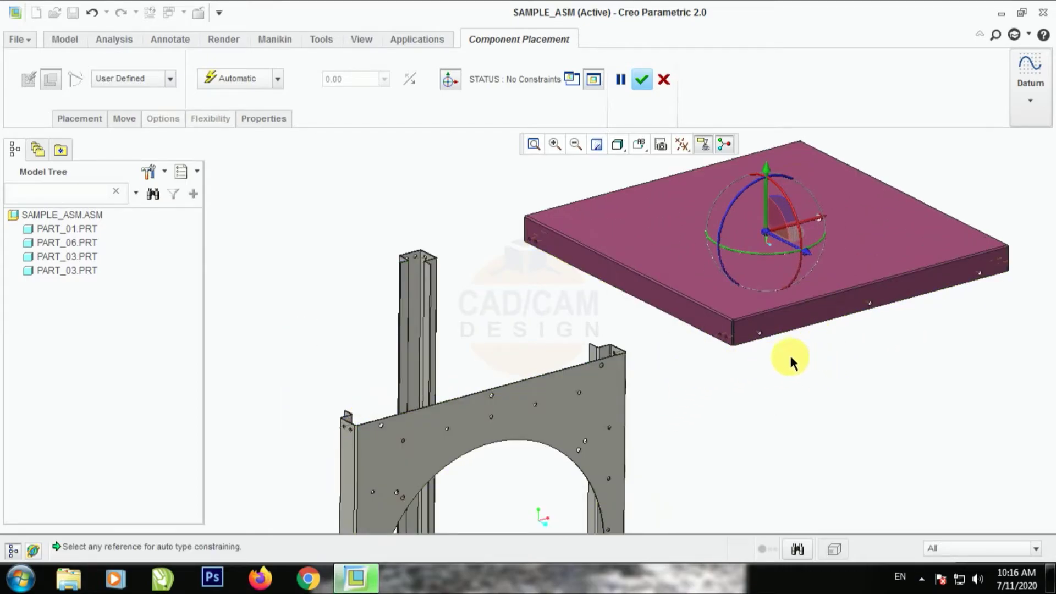
{"action": "left_click", "coordinate": [759, 333]}
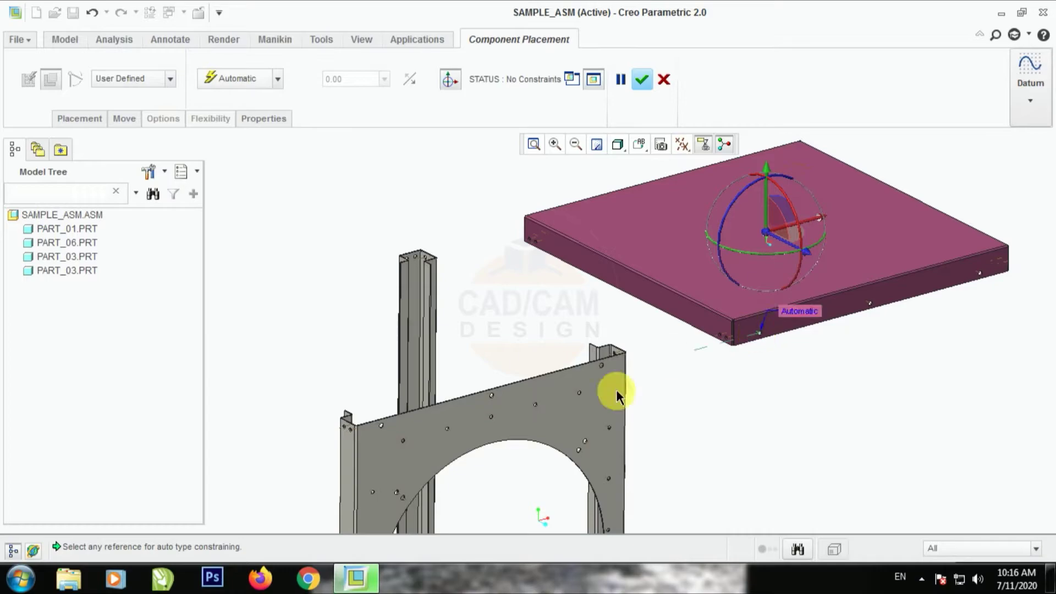
{"action": "left_click", "coordinate": [377, 427]}
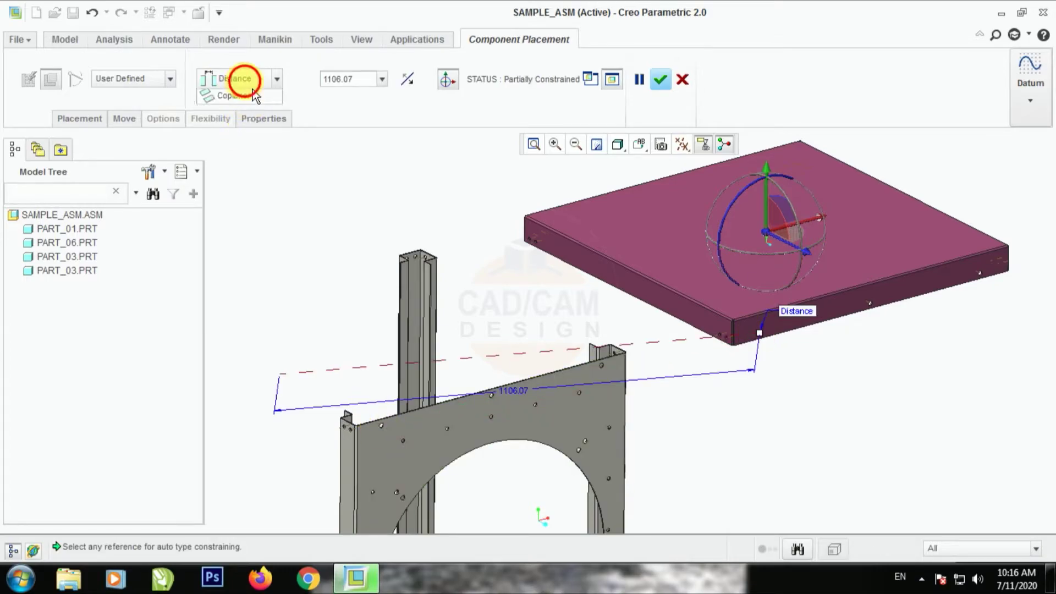
{"action": "left_click", "coordinate": [246, 152]}
Step: Constrain the axis of part_02.prt's front-right edge hole Oriented to the top-right hole of the part_06.prt panel
{"action": "scroll", "coordinate": [625, 217], "scroll_direction": "up", "scroll_amount": 3}
{"action": "scroll", "coordinate": [582, 292], "scroll_direction": "down", "scroll_amount": 5}
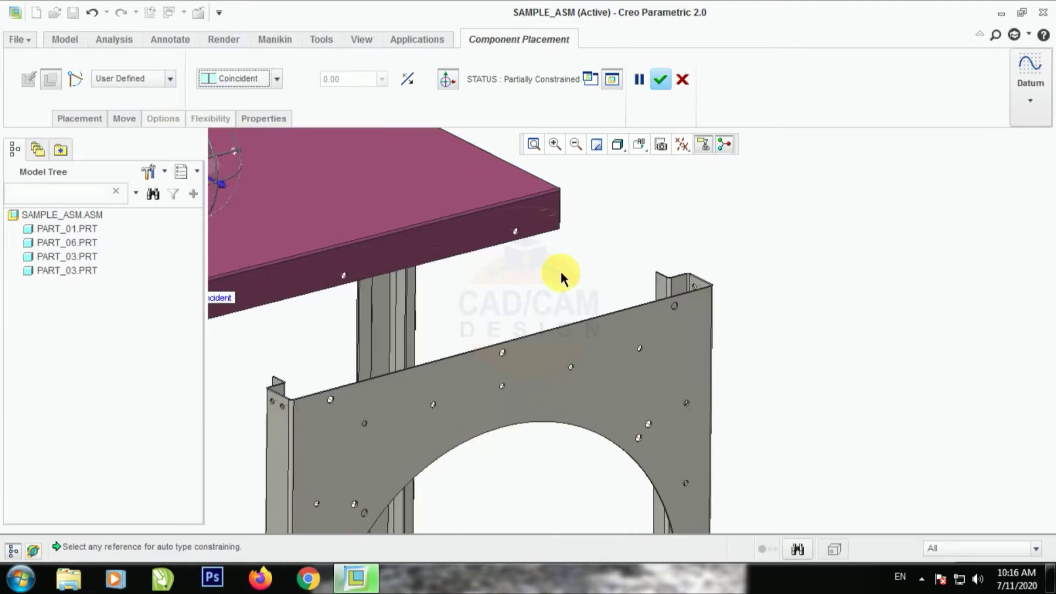
{"action": "left_click", "coordinate": [517, 232]}
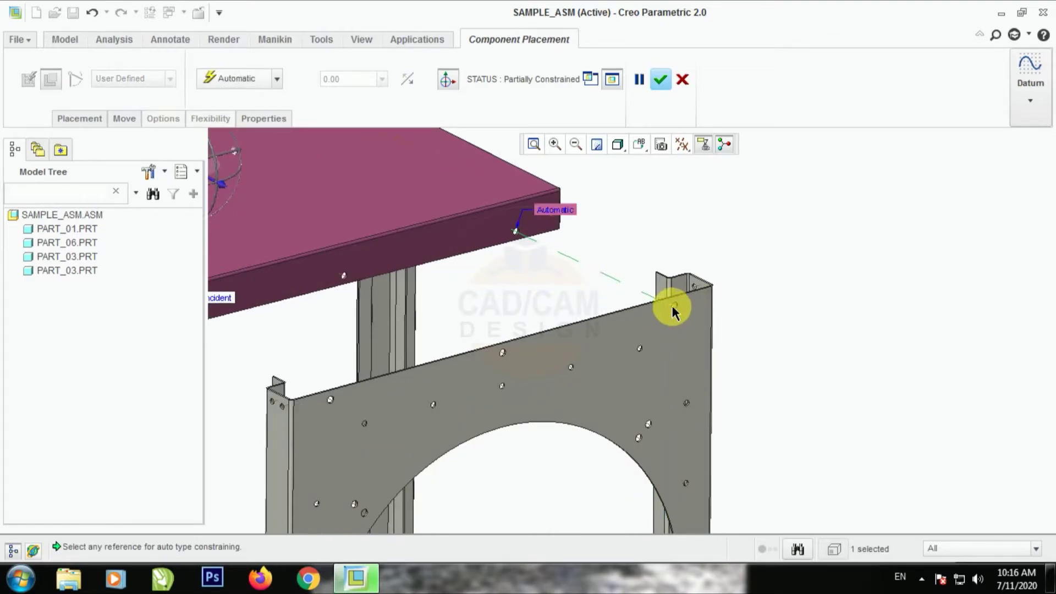
{"action": "left_click", "coordinate": [672, 309]}
{"action": "scroll", "coordinate": [715, 305], "scroll_direction": "up", "scroll_amount": 3}
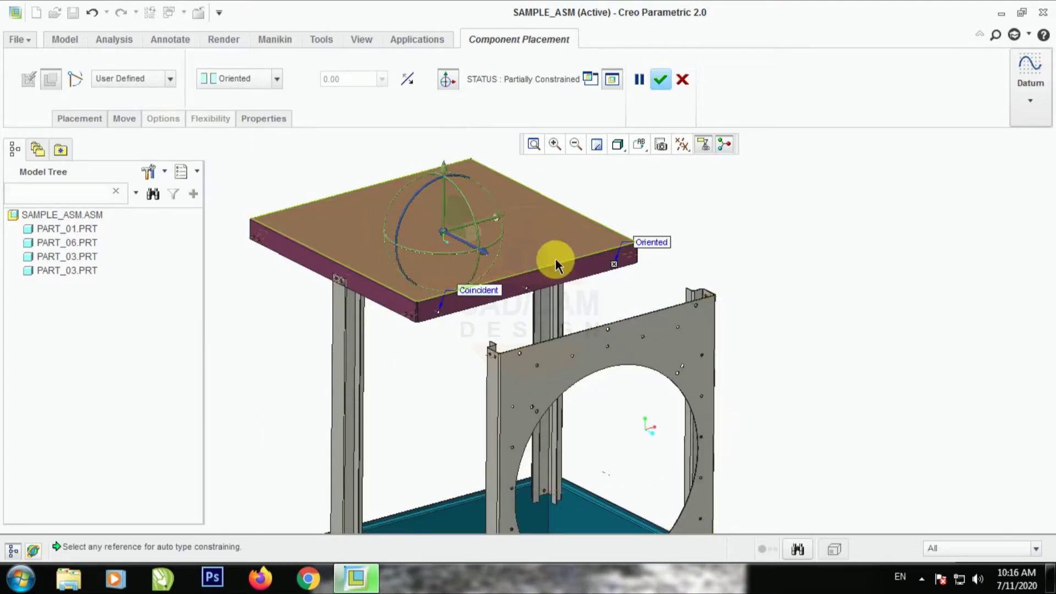
{"action": "middle_click_drag", "start_coordinate": [556, 263], "coordinate": [621, 225]}
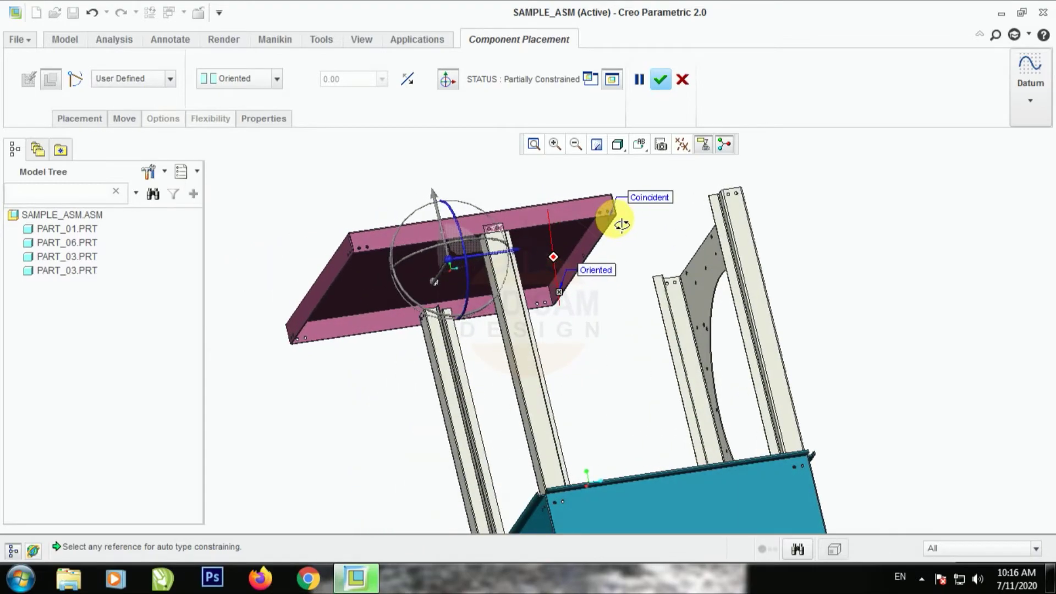
Step: Constrain part_02.prt's side face Coincident with the face of the part_06.prt panel and accept the cover's placement
{"action": "left_click", "coordinate": [598, 231]}
{"action": "scroll", "coordinate": [651, 285], "scroll_direction": "up", "scroll_amount": 3}
{"action": "middle_click_drag", "start_coordinate": [652, 287], "coordinate": [625, 275]}
{"action": "left_click", "coordinate": [626, 274]}
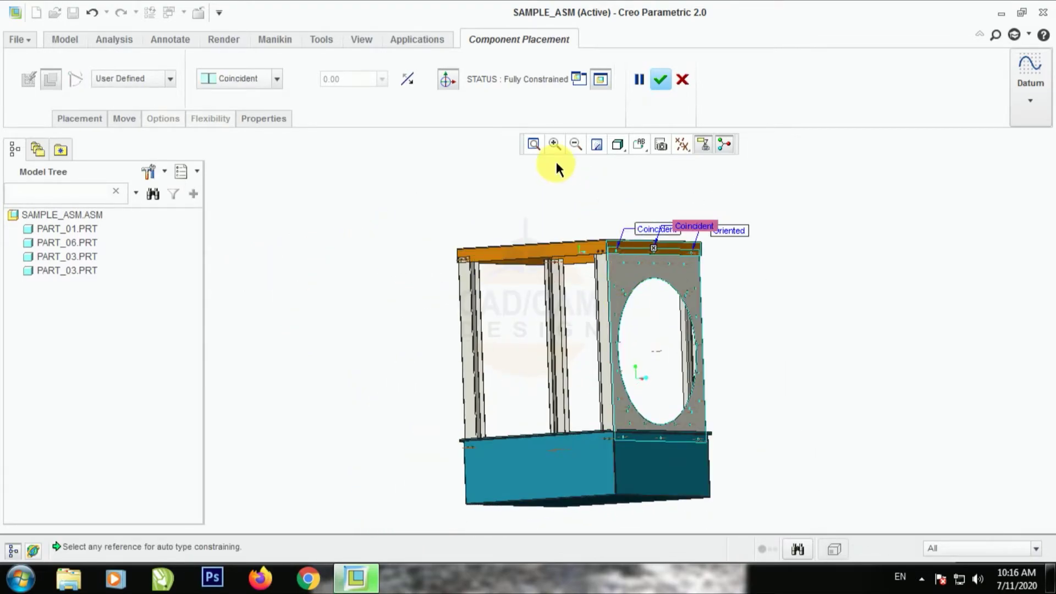
{"action": "left_click", "coordinate": [661, 79]}
{"action": "middle_click_drag", "start_coordinate": [847, 267], "coordinate": [803, 332]}
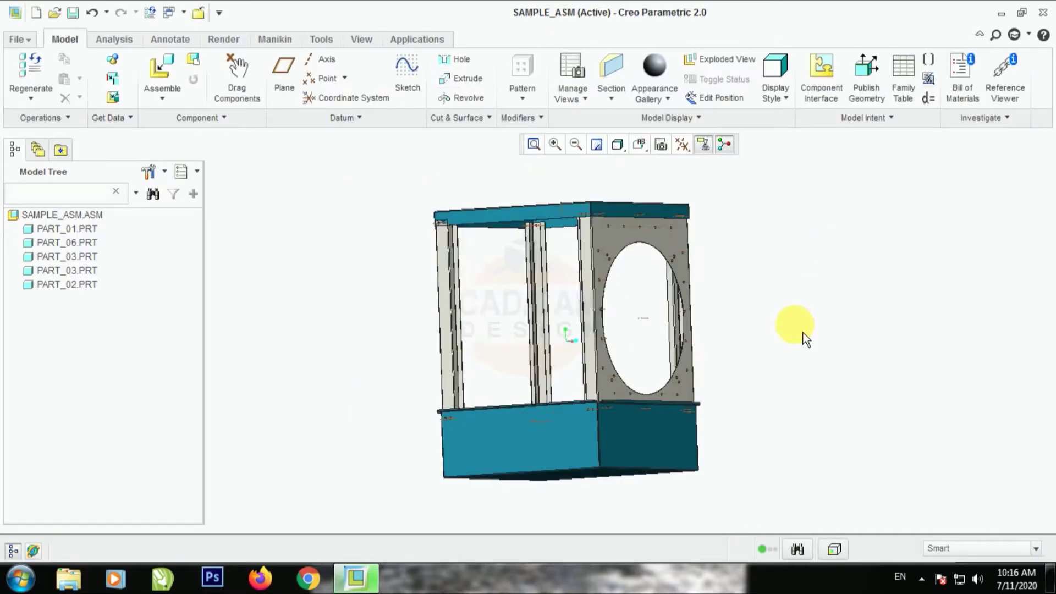
Step: Turn off the display of datum axes in the assembly
{"action": "scroll", "coordinate": [697, 201], "scroll_direction": "down", "scroll_amount": 5}
{"action": "left_click", "coordinate": [681, 146]}
{"action": "left_click", "coordinate": [688, 195]}
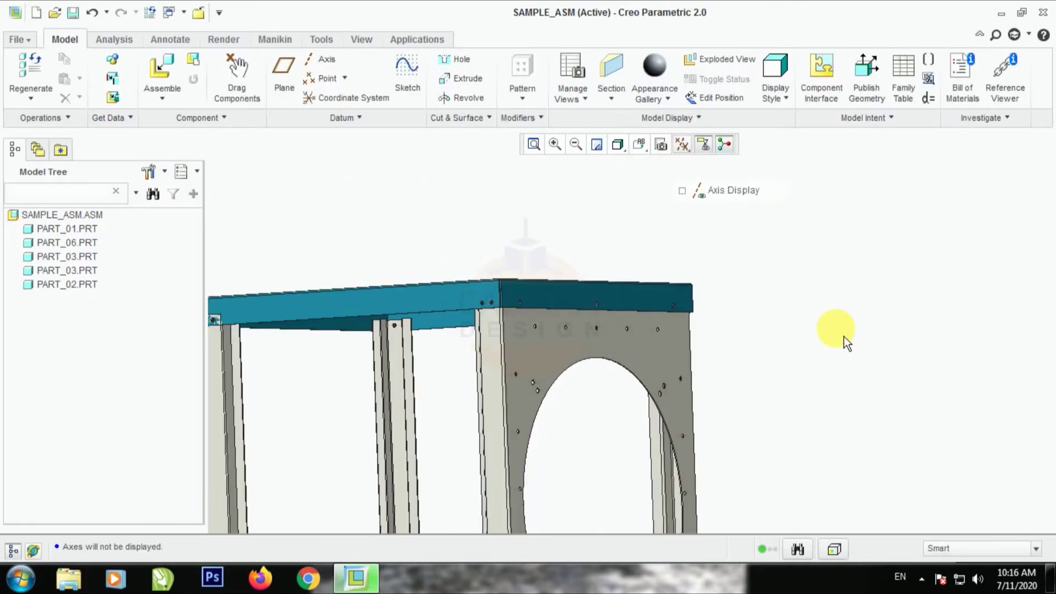
Step: Examine from several sides how the holes in the cover, panel, posts and tray line up
{"action": "scroll", "coordinate": [540, 311], "scroll_direction": "down", "scroll_amount": 4}
{"action": "middle_click_drag", "start_coordinate": [540, 311], "coordinate": [436, 355]}
{"action": "scroll", "coordinate": [412, 303], "scroll_direction": "down", "scroll_amount": 5}
{"action": "scroll", "coordinate": [420, 313], "scroll_direction": "up", "scroll_amount": 3}
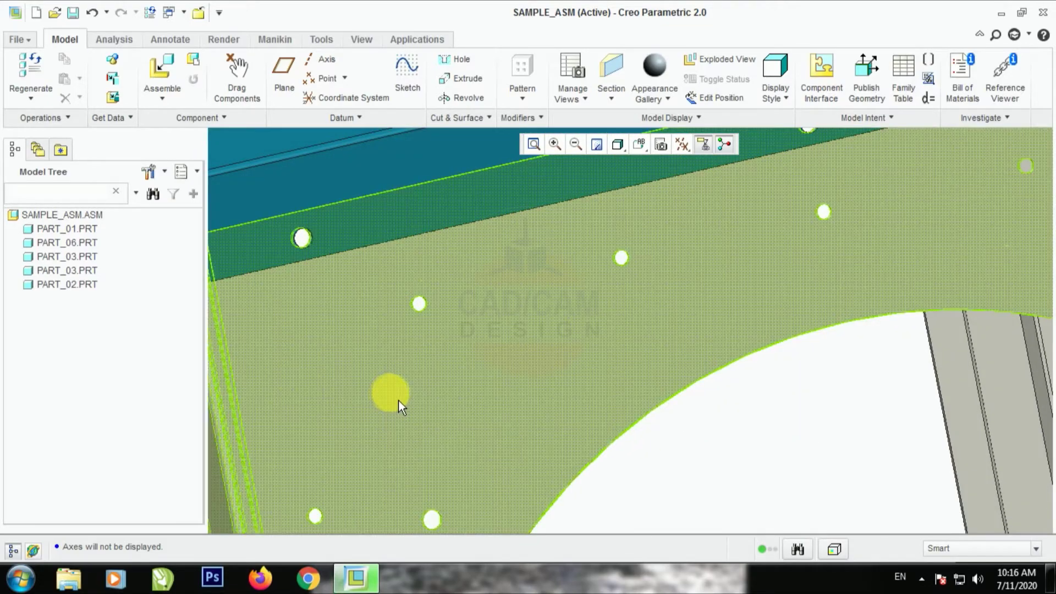
{"action": "scroll", "coordinate": [398, 403], "scroll_direction": "up", "scroll_amount": 6}
{"action": "scroll", "coordinate": [553, 332], "scroll_direction": "down", "scroll_amount": 4}
{"action": "middle_click_drag", "start_coordinate": [584, 363], "coordinate": [524, 424]}
{"action": "scroll", "coordinate": [524, 426], "scroll_direction": "up", "scroll_amount": 3}
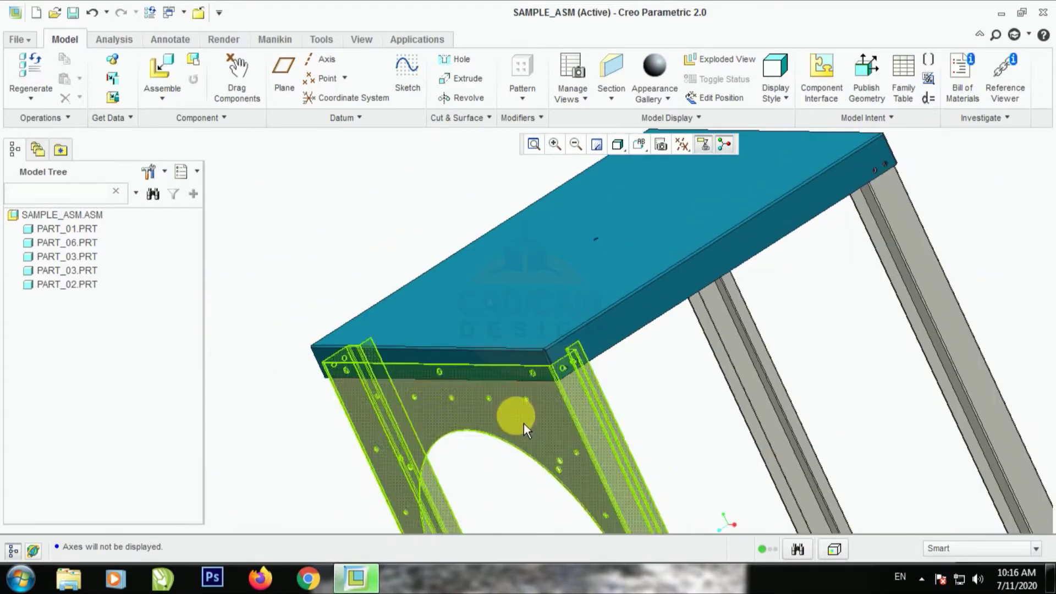
{"action": "scroll", "coordinate": [809, 279], "scroll_direction": "up", "scroll_amount": 3}
{"action": "scroll", "coordinate": [830, 266], "scroll_direction": "down", "scroll_amount": 5}
{"action": "middle_click_drag", "start_coordinate": [841, 274], "coordinate": [653, 355]}
{"action": "scroll", "coordinate": [592, 407], "scroll_direction": "up", "scroll_amount": 5}
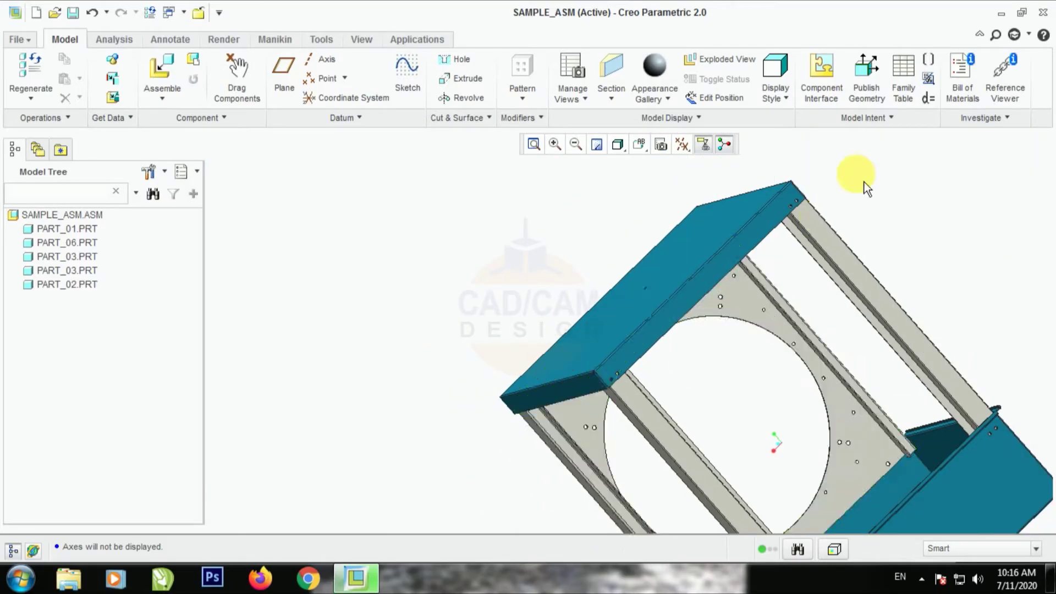
{"action": "scroll", "coordinate": [864, 183], "scroll_direction": "down", "scroll_amount": 4}
{"action": "scroll", "coordinate": [787, 252], "scroll_direction": "down", "scroll_amount": 3}
{"action": "mouse_move", "coordinate": [683, 262]}
{"action": "middle_mouse_down"}
{"action": "mouse_move", "coordinate": [601, 278]}
{"action": "mouse_move", "coordinate": [626, 302]}
{"action": "mouse_move", "coordinate": [601, 311]}
{"action": "mouse_move", "coordinate": [566, 358]}
{"action": "mouse_move", "coordinate": [611, 308]}
{"action": "mouse_move", "coordinate": [496, 263]}
{"action": "mouse_move", "coordinate": [676, 412]}
{"action": "mouse_move", "coordinate": [577, 315]}
{"action": "mouse_move", "coordinate": [576, 302]}
{"action": "mouse_move", "coordinate": [601, 297]}
{"action": "mouse_move", "coordinate": [652, 315]}
{"action": "mouse_move", "coordinate": [636, 283]}
{"action": "mouse_move", "coordinate": [596, 372]}
{"action": "mouse_move", "coordinate": [533, 404]}
{"action": "middle_mouse_up"}
{"action": "scroll", "coordinate": [627, 283], "scroll_direction": "down", "scroll_amount": 3}
{"action": "scroll", "coordinate": [538, 400], "scroll_direction": "down", "scroll_amount": 3}
{"action": "scroll", "coordinate": [543, 397], "scroll_direction": "up", "scroll_amount": 5}
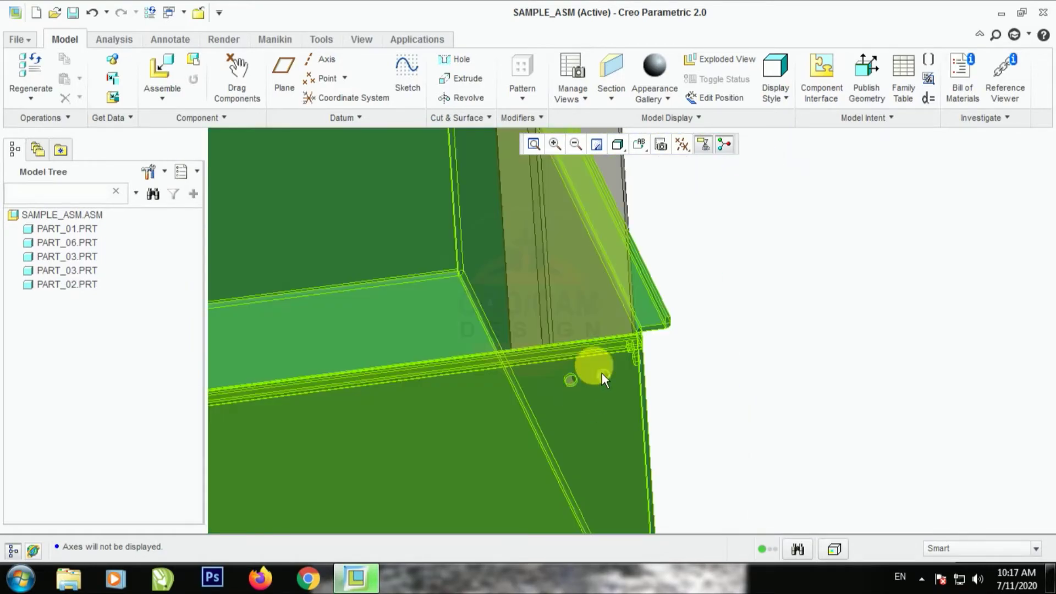
Step: Redefine the placement of the second part_03.prt post and delete its Oriented constraint and one of its Coincident constraints
{"action": "left_click", "coordinate": [617, 299]}
{"action": "right_click", "coordinate": [616, 299]}
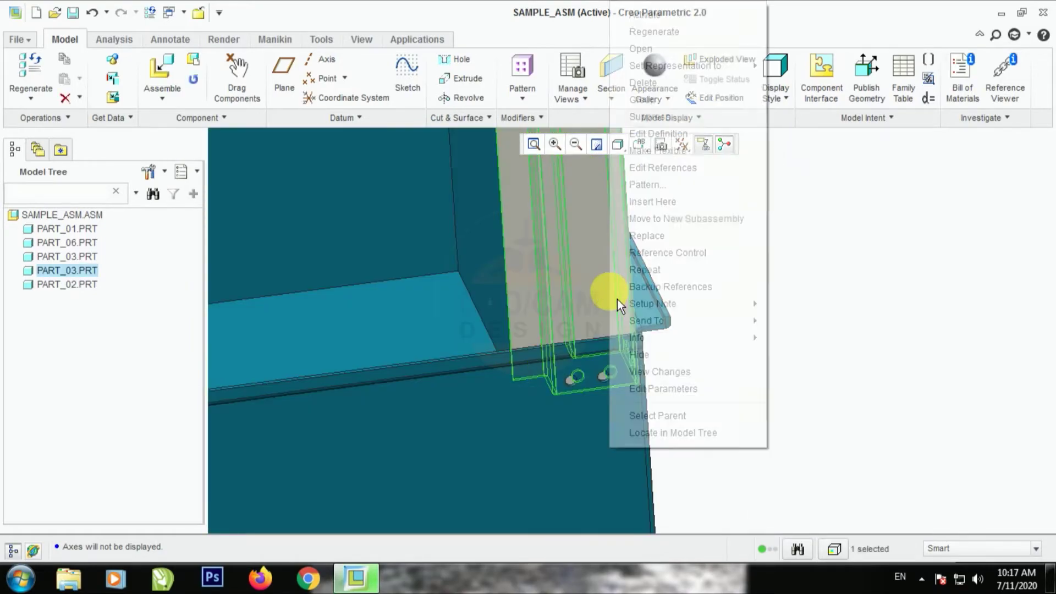
{"action": "left_click", "coordinate": [680, 138]}
{"action": "scroll", "coordinate": [716, 398], "scroll_direction": "down", "scroll_amount": 2}
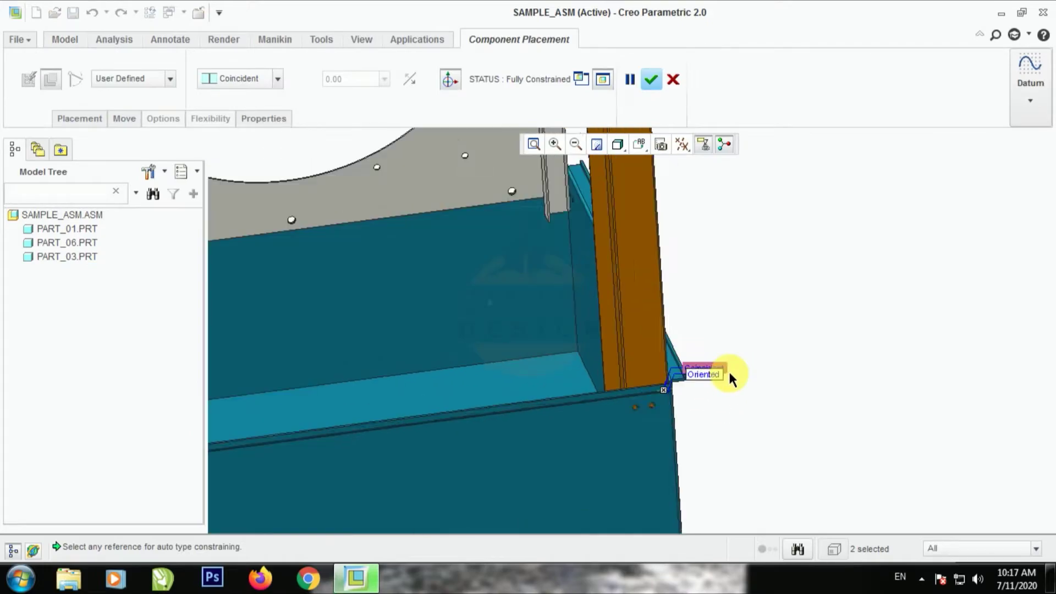
{"action": "right_click", "coordinate": [703, 390]}
{"action": "left_click", "coordinate": [749, 196]}
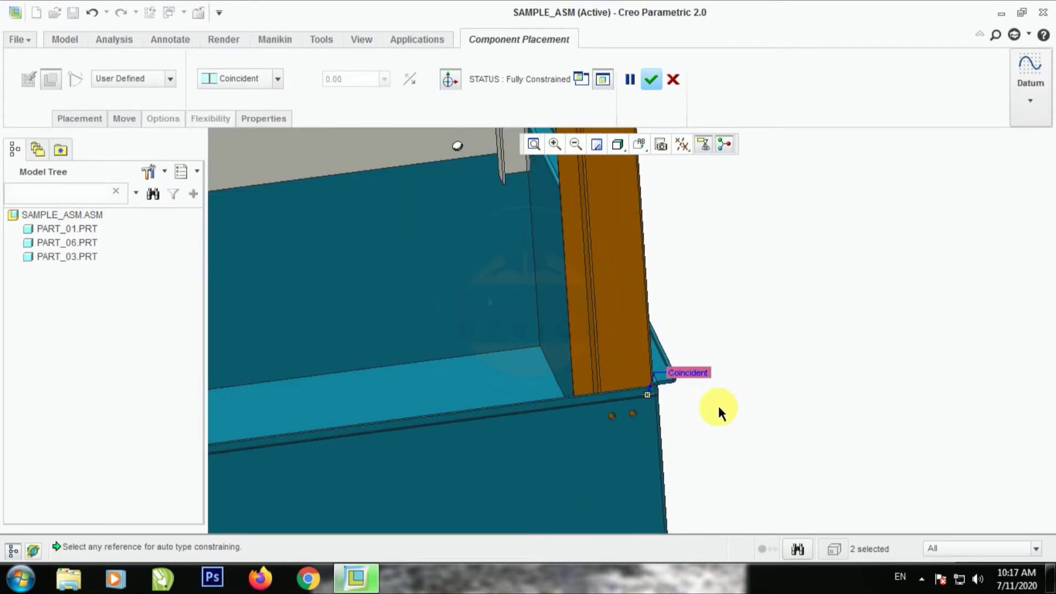
{"action": "right_click", "coordinate": [694, 382]}
{"action": "left_click", "coordinate": [714, 388]}
Step: Delete the post's remaining Coincident constraint and move the post clear of the tray
{"action": "scroll", "coordinate": [661, 464], "scroll_direction": "up", "scroll_amount": 3}
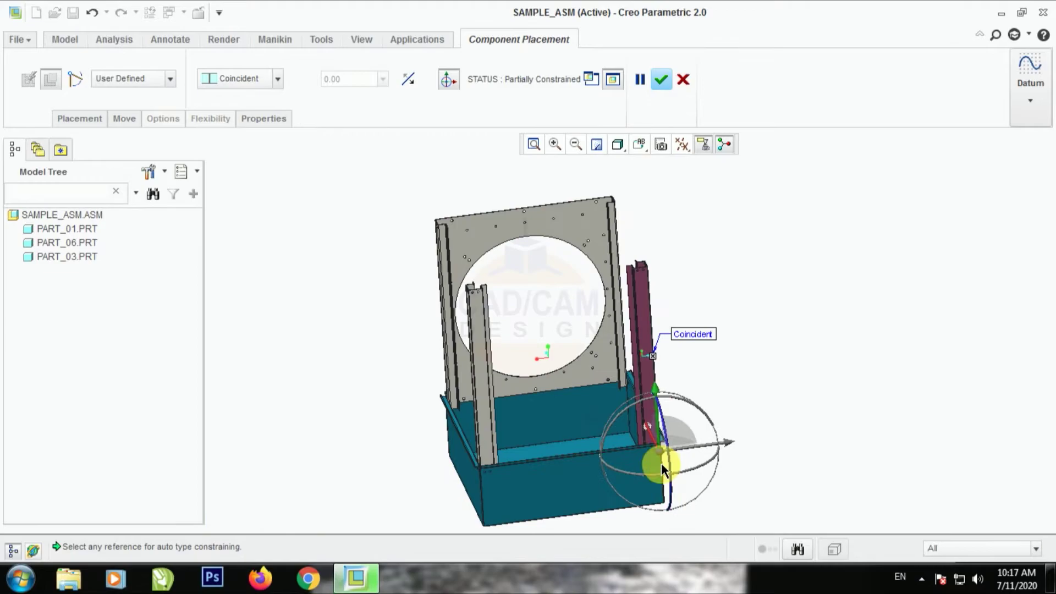
{"action": "scroll", "coordinate": [700, 463], "scroll_direction": "down", "scroll_amount": 2}
{"action": "left_click_drag", "start_coordinate": [641, 444], "coordinate": [724, 435]}
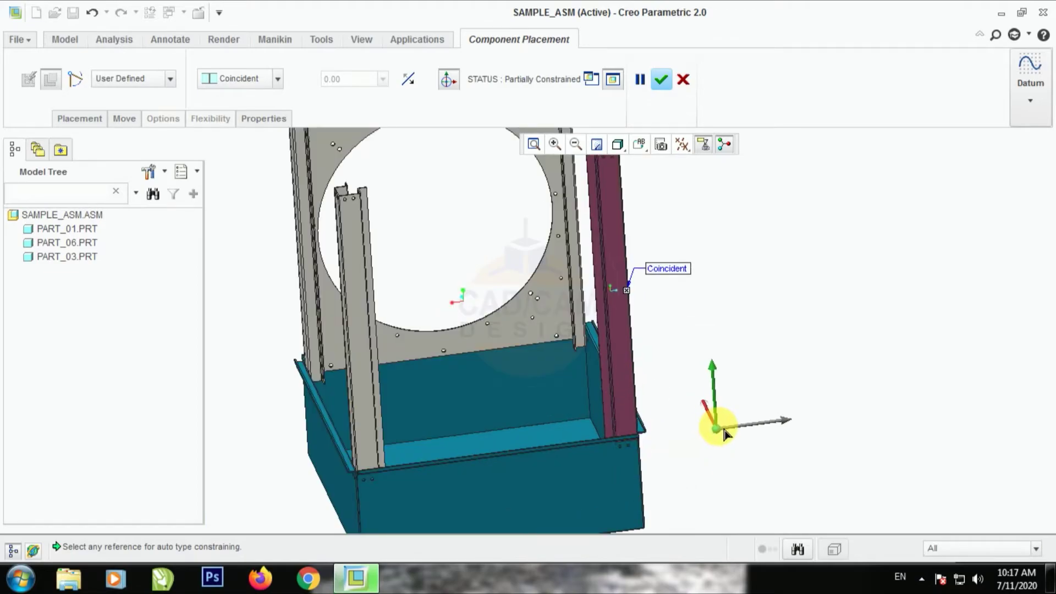
{"action": "right_click", "coordinate": [685, 278]}
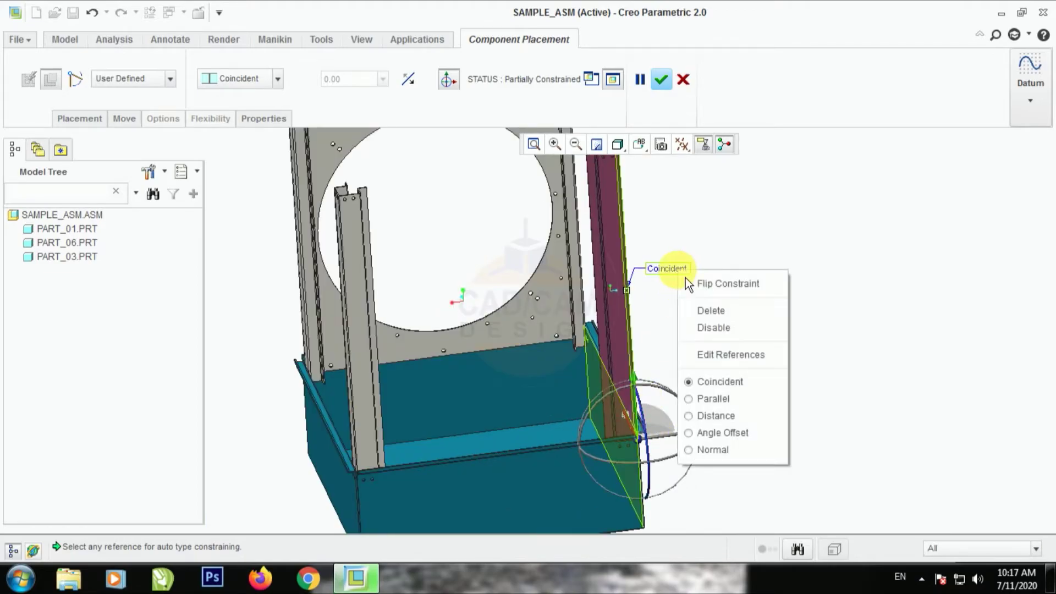
{"action": "left_click", "coordinate": [713, 311]}
{"action": "left_click_drag", "start_coordinate": [646, 438], "coordinate": [757, 461]}
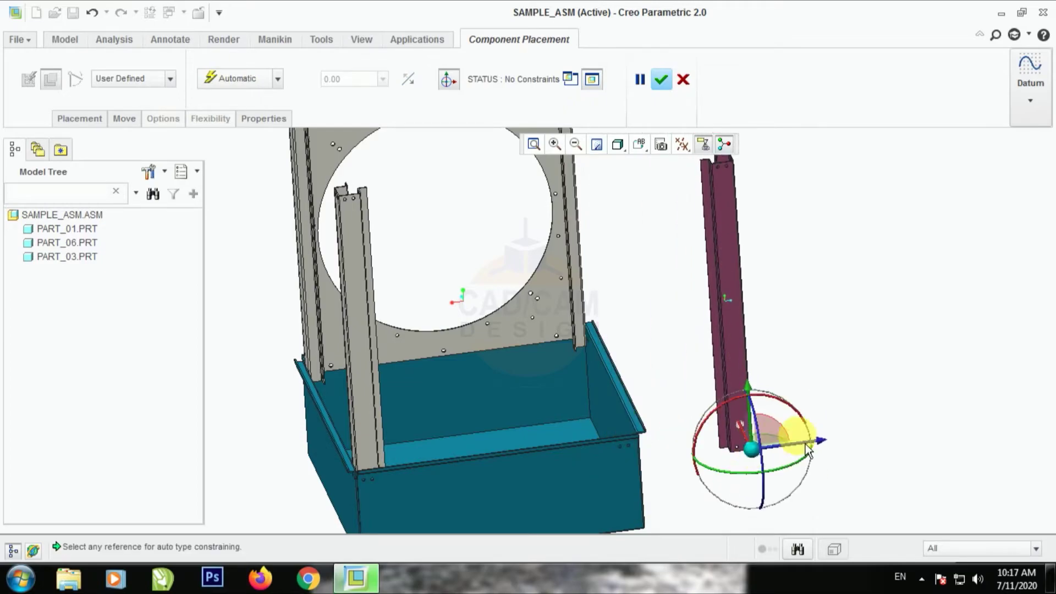
Step: Rotate the freed post end for end and turn it about its length so its drilled face points outward
{"action": "left_click_drag", "start_coordinate": [778, 407], "coordinate": [804, 469]}
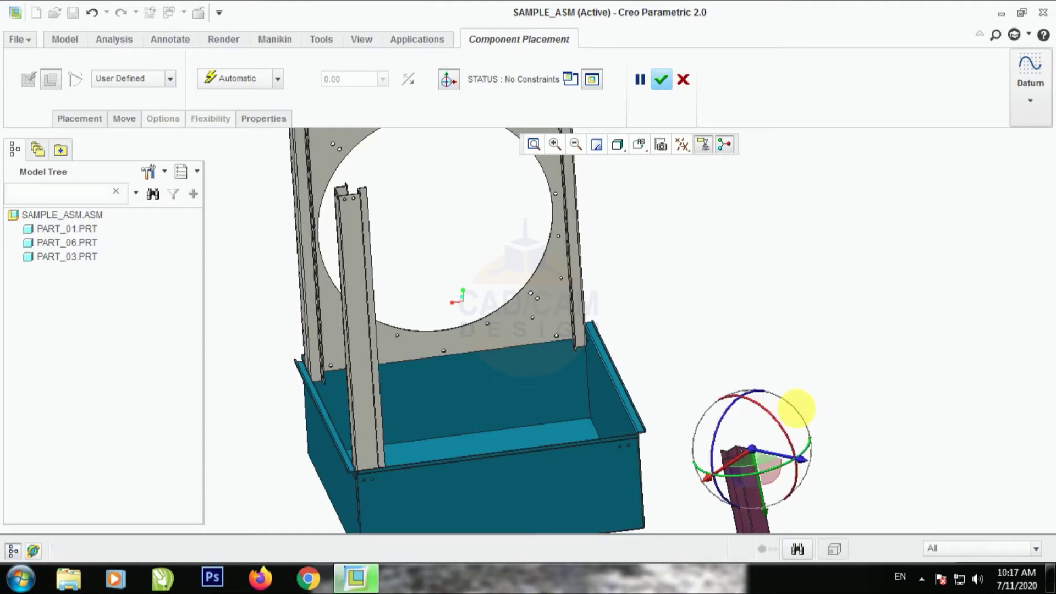
{"action": "scroll", "coordinate": [761, 295], "scroll_direction": "up", "scroll_amount": 5}
{"action": "scroll", "coordinate": [765, 436], "scroll_direction": "down", "scroll_amount": 5}
{"action": "left_click_drag", "start_coordinate": [744, 237], "coordinate": [707, 120]}
{"action": "scroll", "coordinate": [727, 473], "scroll_direction": "up", "scroll_amount": 3}
{"action": "scroll", "coordinate": [730, 385], "scroll_direction": "down", "scroll_amount": 3}
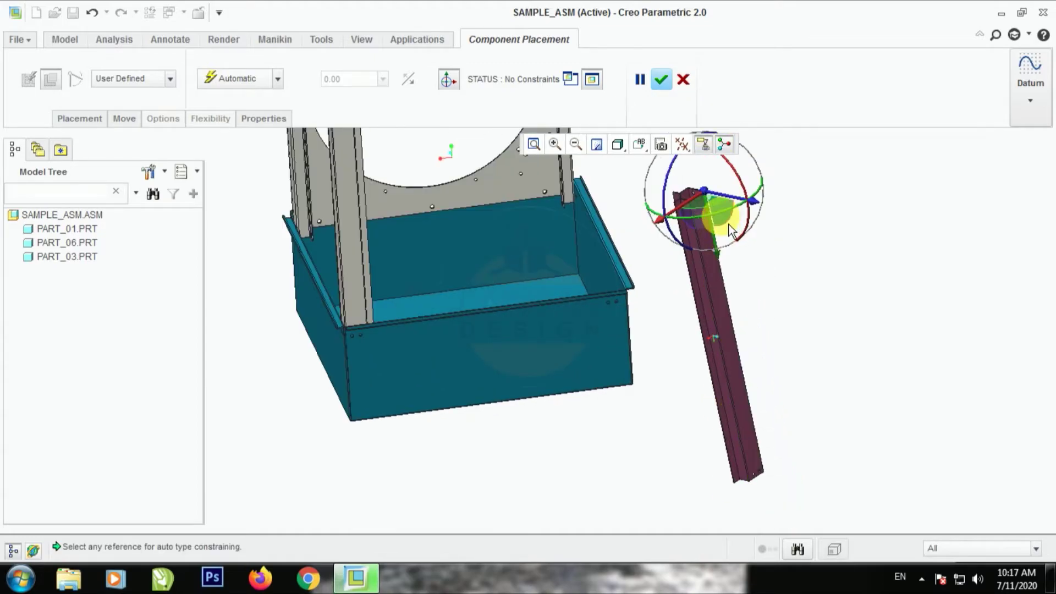
{"action": "left_click_drag", "start_coordinate": [728, 229], "coordinate": [704, 226]}
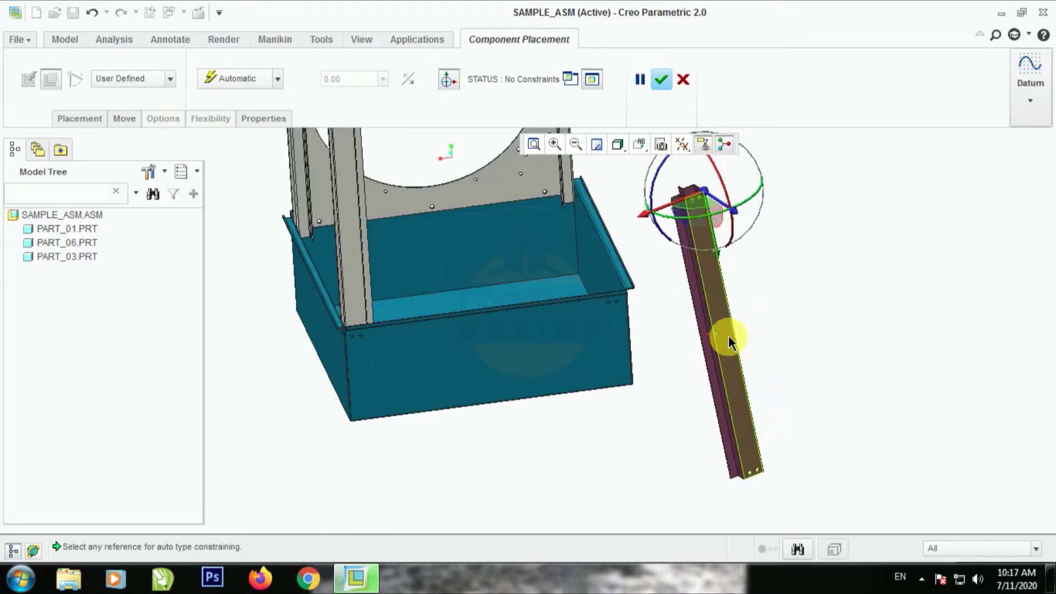
Step: Display the datum axes and constrain the axis of the post's end hole Coincident with the matching hole in the tray wall
{"action": "left_click", "coordinate": [685, 145]}
{"action": "left_click", "coordinate": [880, 503]}
{"action": "scroll", "coordinate": [720, 474], "scroll_direction": "down", "scroll_amount": 5}
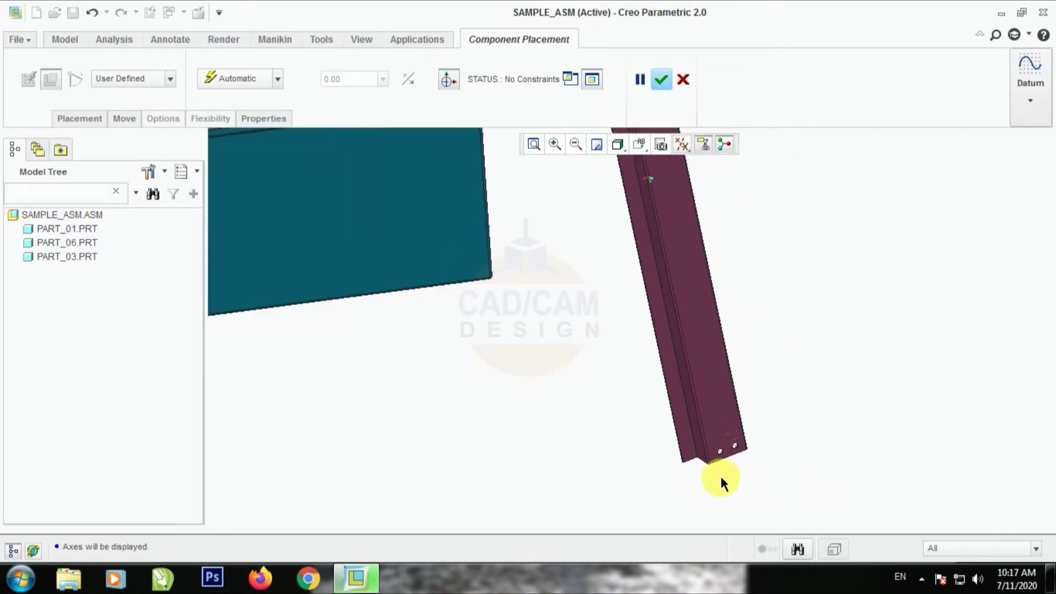
{"action": "left_click", "coordinate": [721, 415]}
{"action": "scroll", "coordinate": [839, 463], "scroll_direction": "up", "scroll_amount": 3}
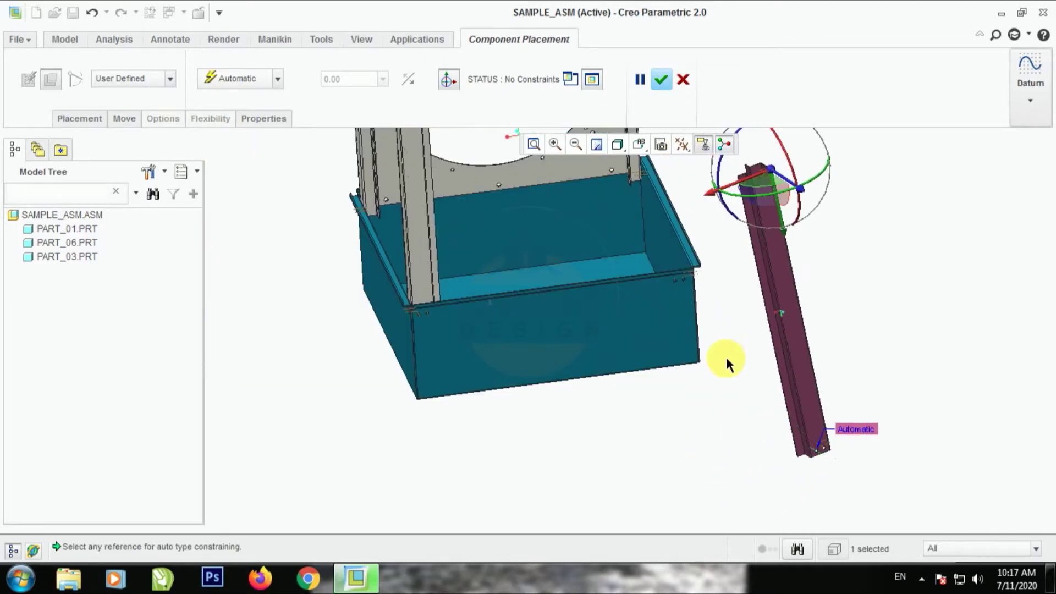
{"action": "scroll", "coordinate": [668, 292], "scroll_direction": "down", "scroll_amount": 6}
{"action": "left_click", "coordinate": [682, 271]}
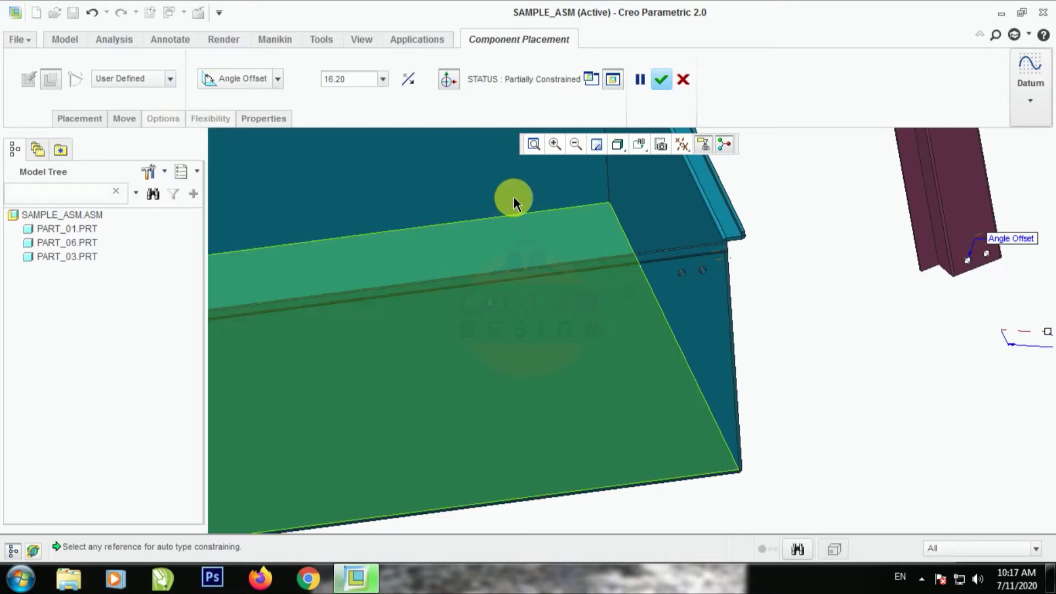
{"action": "left_click", "coordinate": [353, 87]}
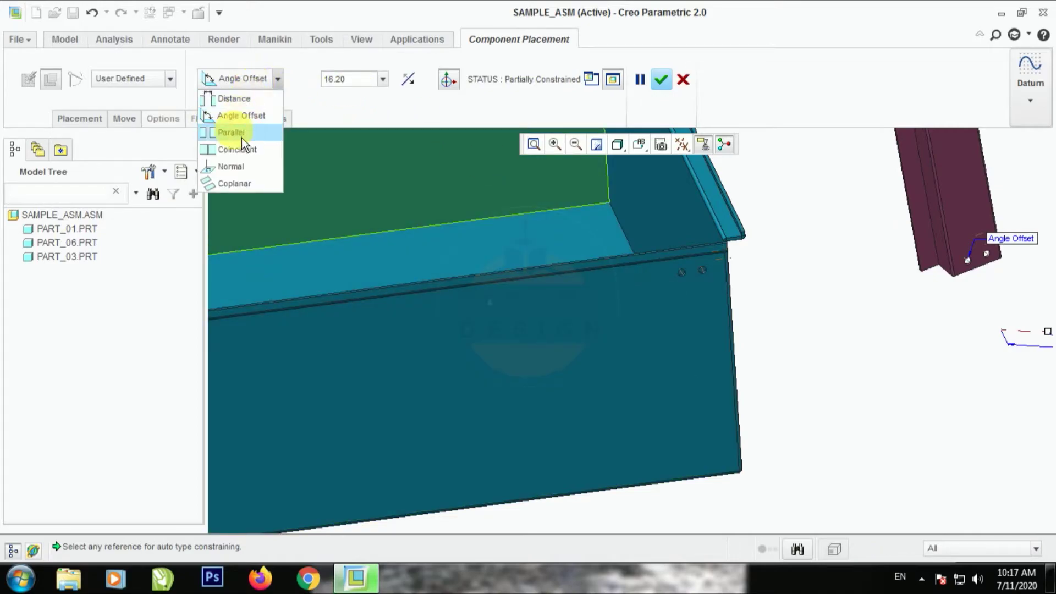
{"action": "left_click", "coordinate": [237, 150]}
{"action": "scroll", "coordinate": [585, 380], "scroll_direction": "up", "scroll_amount": 5}
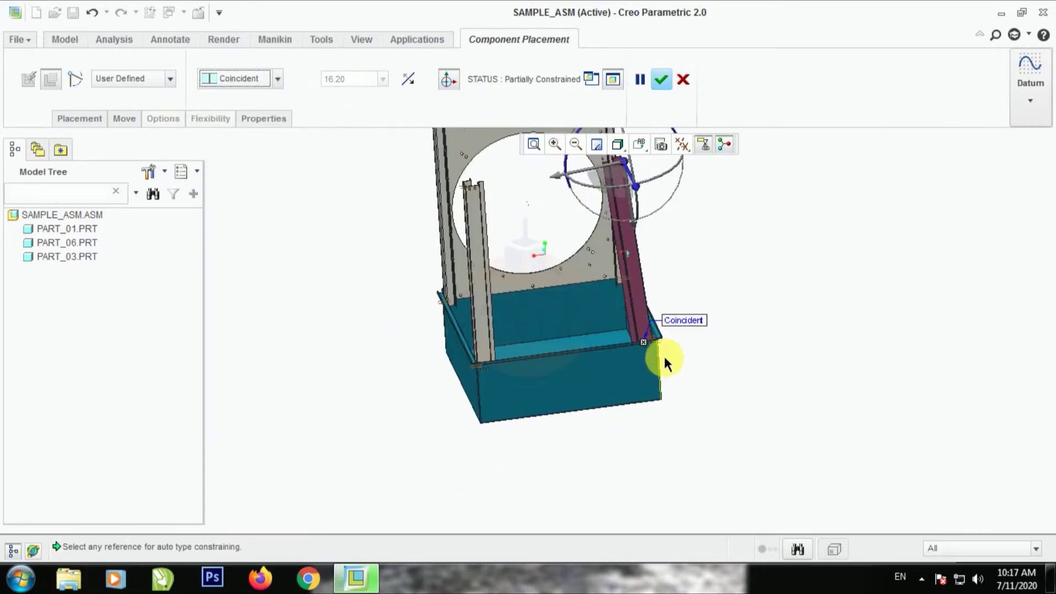
Step: Constrain the axis of the post's second end hole Oriented to the adjacent hole in the tray wall
{"action": "scroll", "coordinate": [687, 267], "scroll_direction": "down", "scroll_amount": 5}
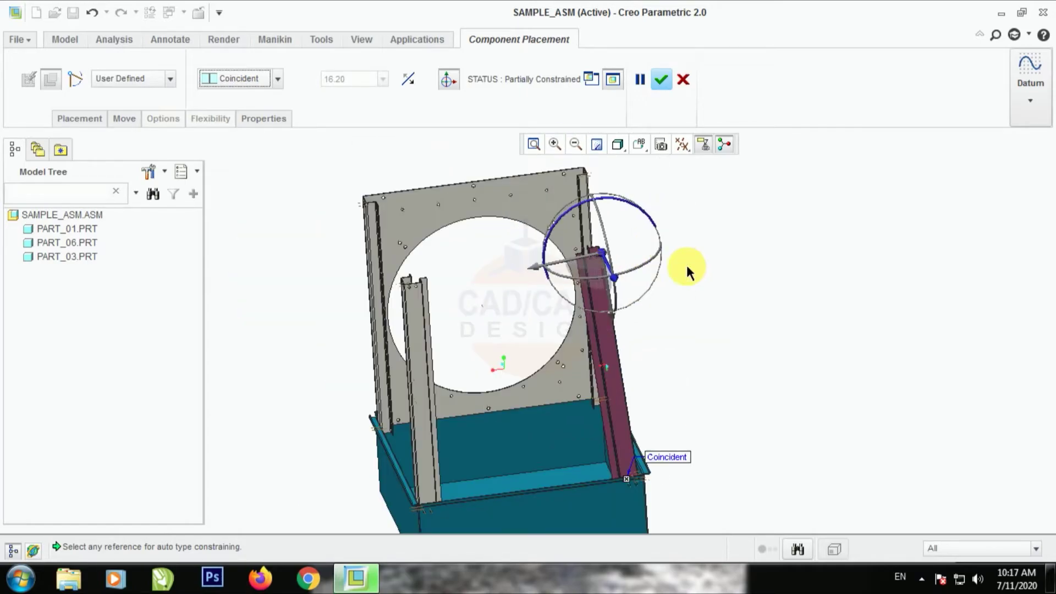
{"action": "scroll", "coordinate": [665, 374], "scroll_direction": "up", "scroll_amount": 4}
{"action": "scroll", "coordinate": [617, 382], "scroll_direction": "down", "scroll_amount": 10}
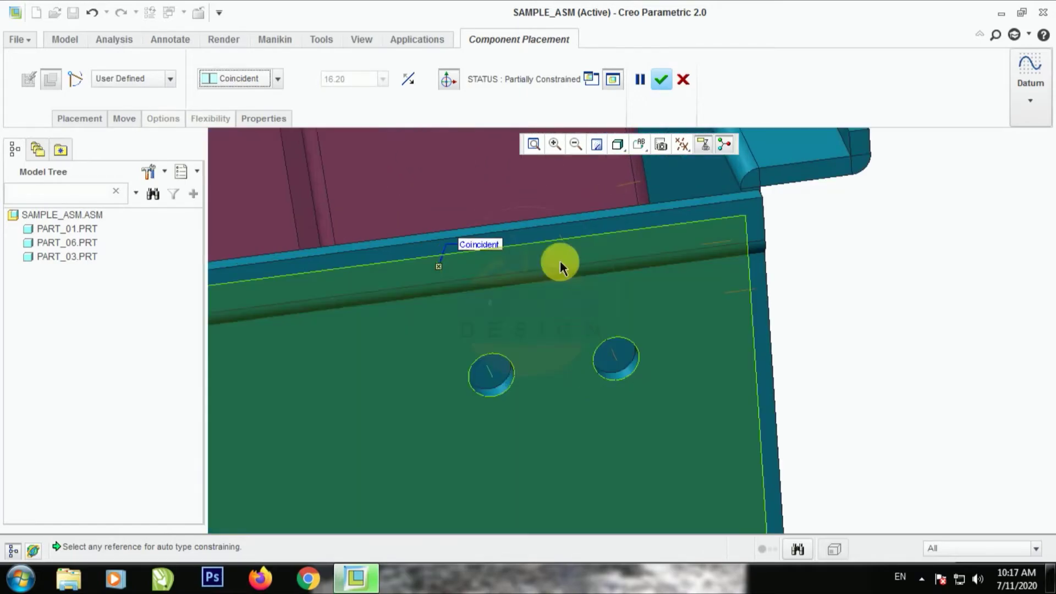
{"action": "left_click", "coordinate": [557, 237]}
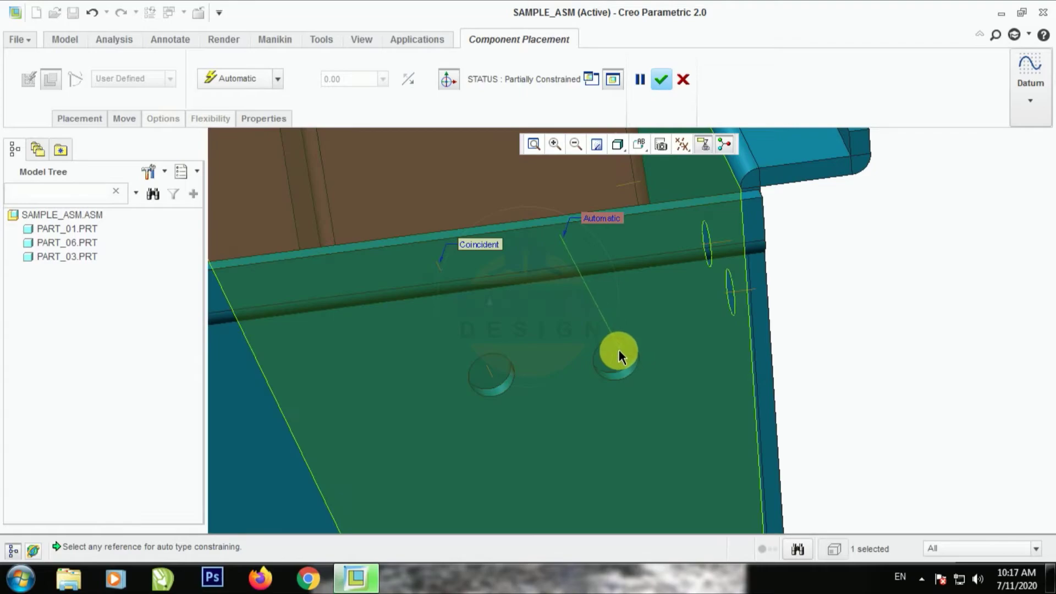
{"action": "left_click", "coordinate": [615, 358]}
{"action": "scroll", "coordinate": [658, 405], "scroll_direction": "up", "scroll_amount": 6}
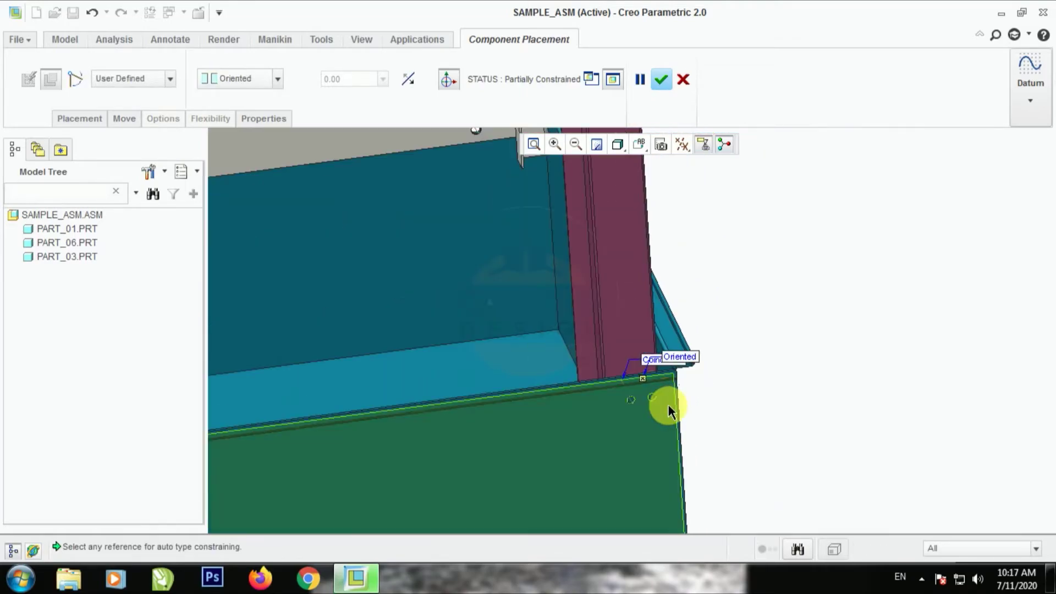
Step: Constrain the post's outer face Coincident with the matching face of the other part_03.prt post and accept the redefined placement
{"action": "middle_click_drag", "start_coordinate": [728, 425], "coordinate": [734, 453]}
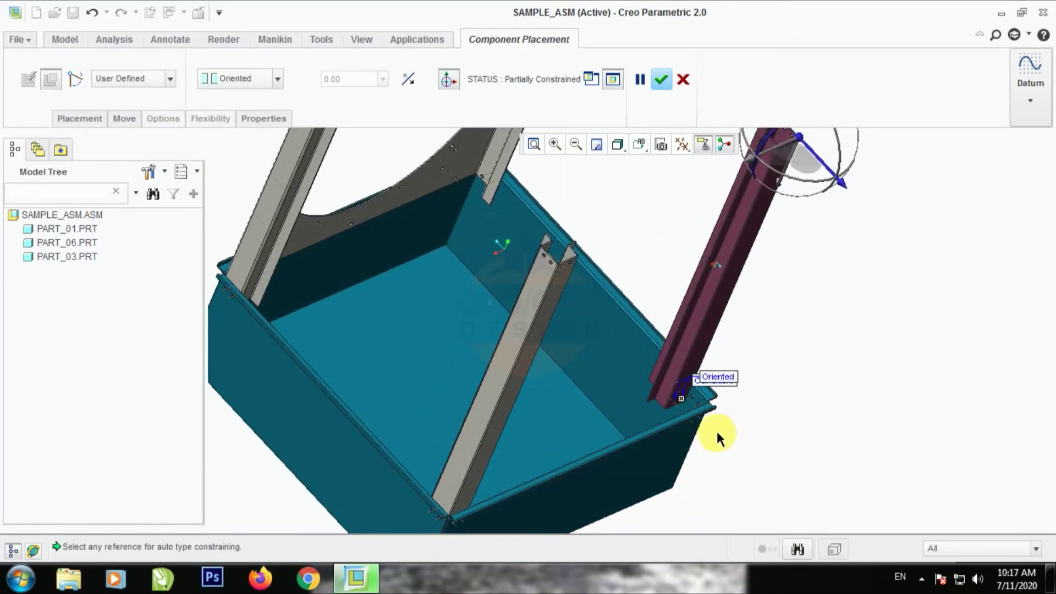
{"action": "left_click", "coordinate": [630, 459]}
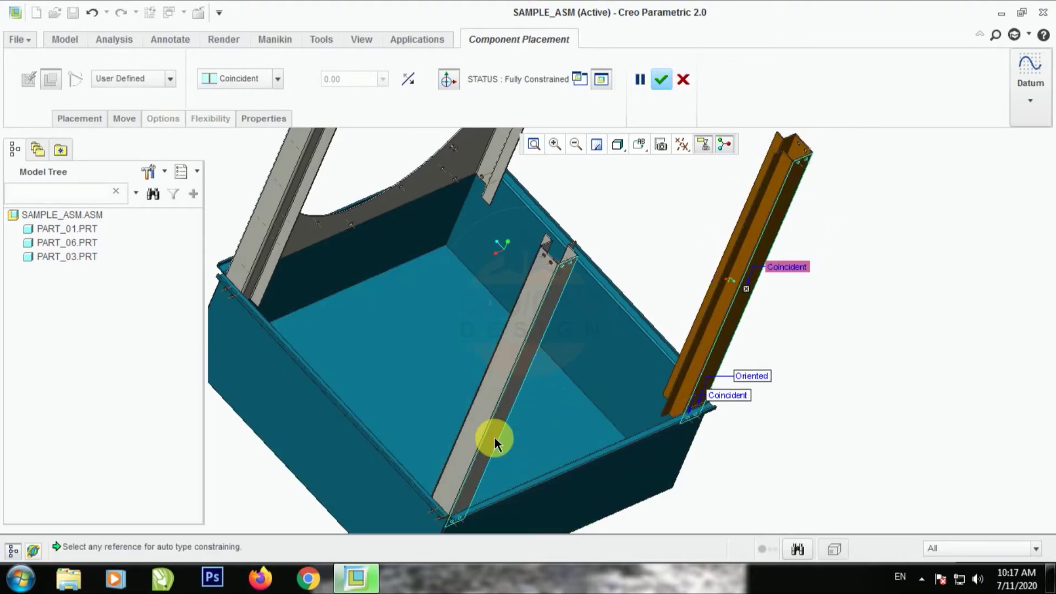
{"action": "scroll", "coordinate": [778, 416], "scroll_direction": "up", "scroll_amount": 5}
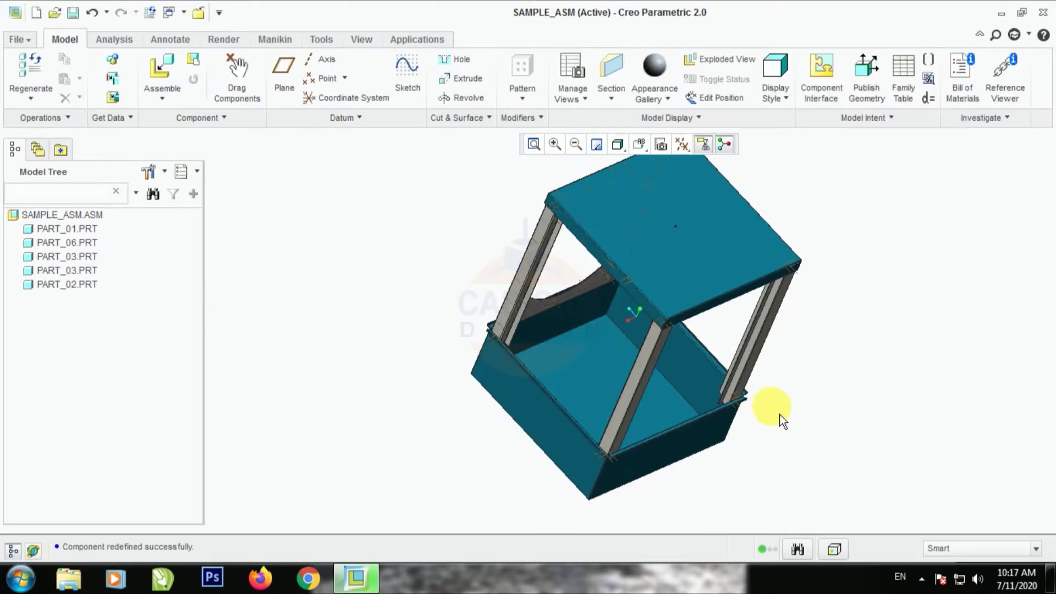
Step: Examine the hole alignment between the posts and the tray at the corners
{"action": "middle_click_drag", "start_coordinate": [776, 415], "coordinate": [752, 360]}
{"action": "scroll", "coordinate": [750, 422], "scroll_direction": "down", "scroll_amount": 5}
{"action": "scroll", "coordinate": [731, 410], "scroll_direction": "down", "scroll_amount": 3}
{"action": "middle_click_drag", "start_coordinate": [707, 388], "coordinate": [655, 406]}
{"action": "scroll", "coordinate": [654, 453], "scroll_direction": "up", "scroll_amount": 5}
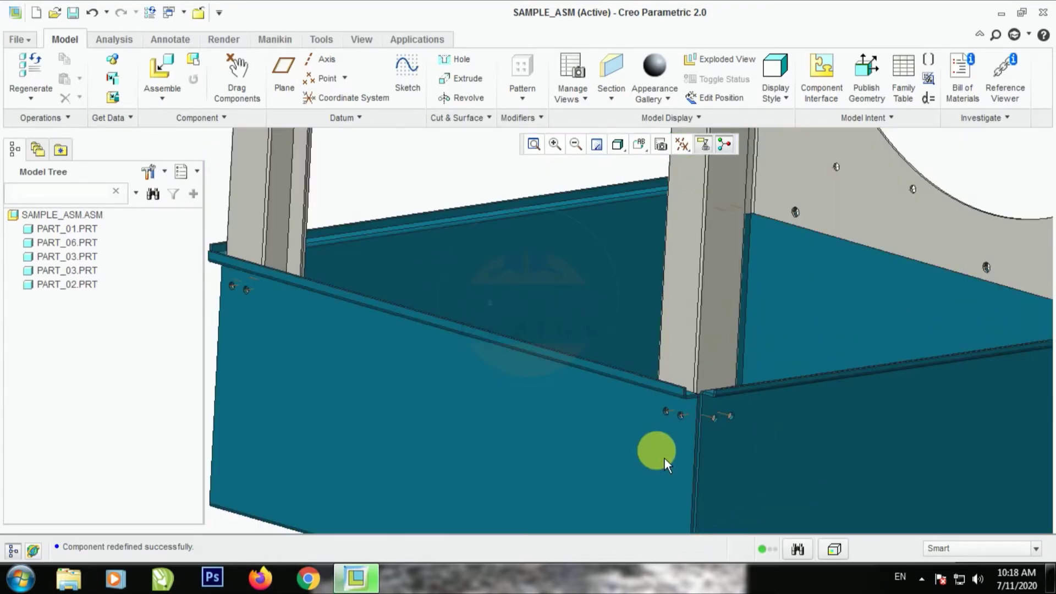
{"action": "scroll", "coordinate": [675, 314], "scroll_direction": "down", "scroll_amount": 4}
{"action": "scroll", "coordinate": [675, 316], "scroll_direction": "down", "scroll_amount": 3}
{"action": "mouse_move", "coordinate": [577, 300]}
{"action": "middle_mouse_down"}
{"action": "mouse_move", "coordinate": [601, 299]}
{"action": "mouse_move", "coordinate": [546, 306]}
{"action": "mouse_move", "coordinate": [556, 295]}
{"action": "mouse_move", "coordinate": [589, 301]}
{"action": "middle_mouse_up"}
{"action": "scroll", "coordinate": [683, 337], "scroll_direction": "up", "scroll_amount": 6}
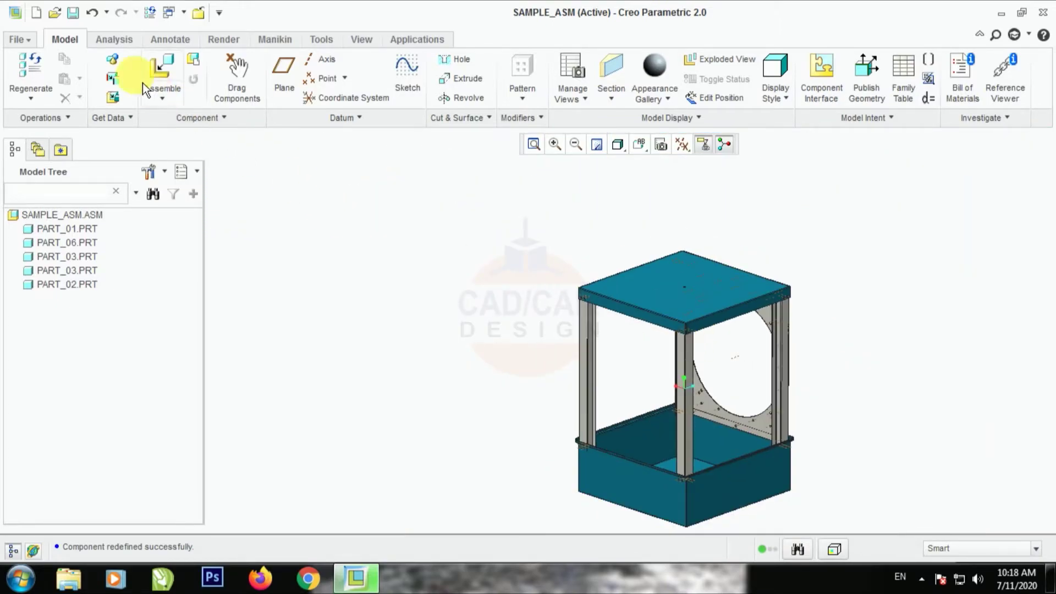
Step: Save the assembly SAMPLE_ASM.ASM in the PART 05 folder
{"action": "left_click", "coordinate": [72, 12]}
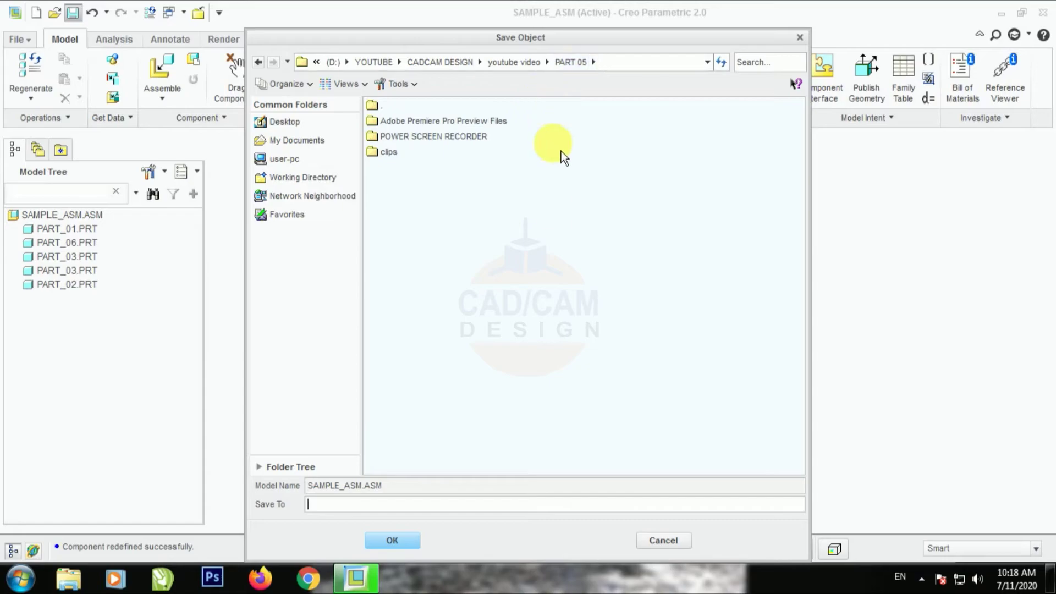
{"action": "left_click", "coordinate": [403, 541]}
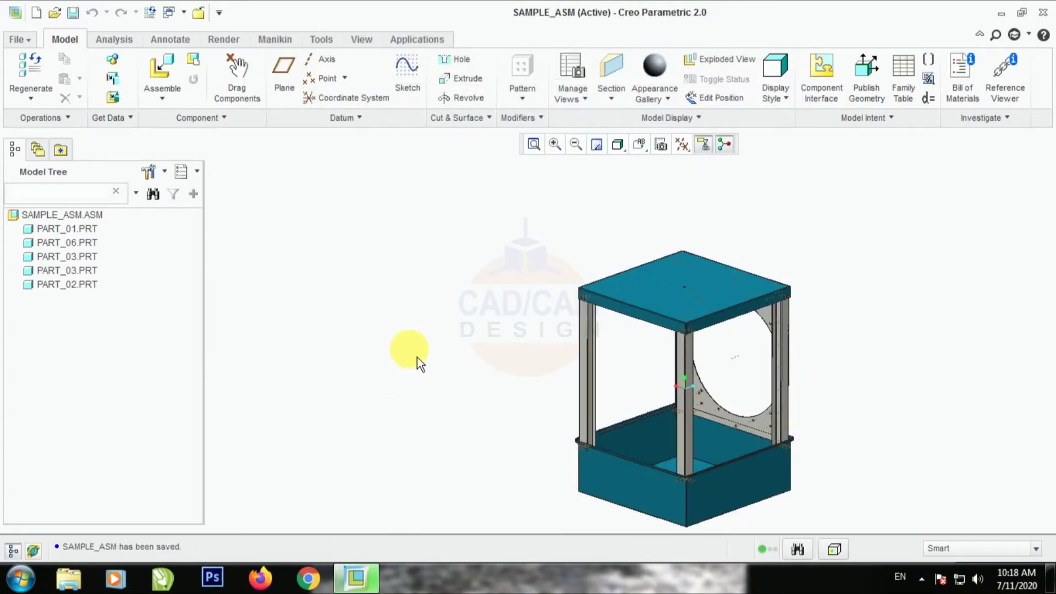
Step: Measure the distance between the cover's top face and the tray's bottom face, with selection limited to surfaces
{"action": "scroll", "coordinate": [416, 357], "scroll_direction": "down", "scroll_amount": 3}
{"action": "scroll", "coordinate": [429, 352], "scroll_direction": "up", "scroll_amount": 3}
{"action": "mouse_move", "coordinate": [437, 355]}
{"action": "middle_mouse_down"}
{"action": "mouse_move", "coordinate": [490, 348]}
{"action": "mouse_move", "coordinate": [587, 376]}
{"action": "mouse_move", "coordinate": [631, 365]}
{"action": "mouse_move", "coordinate": [616, 366]}
{"action": "middle_mouse_up"}
{"action": "middle_click_drag", "start_coordinate": [594, 385], "coordinate": [485, 367]}
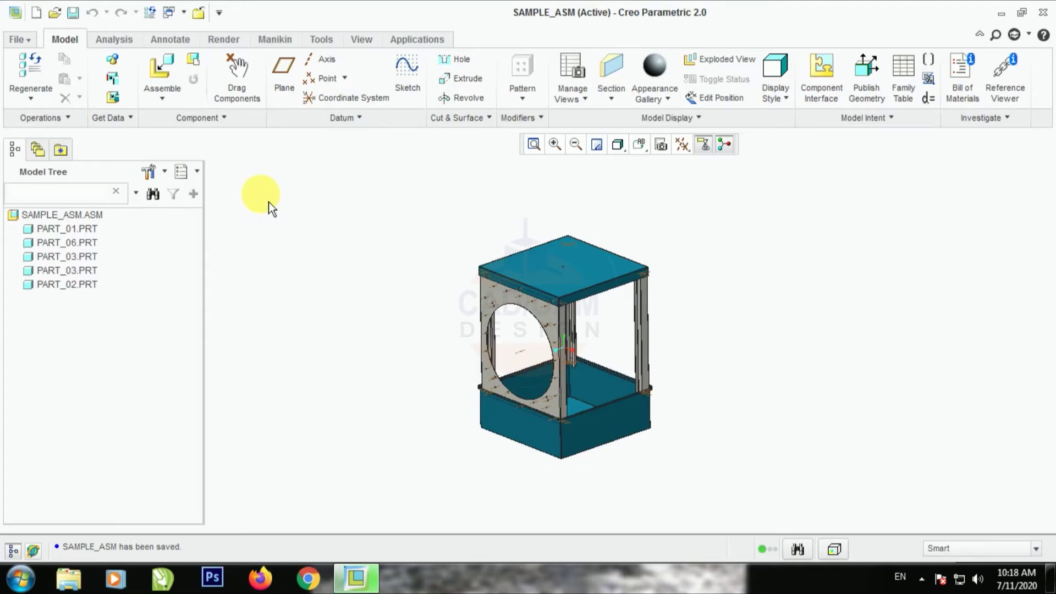
{"action": "left_click", "coordinate": [114, 39]}
{"action": "left_click", "coordinate": [434, 75]}
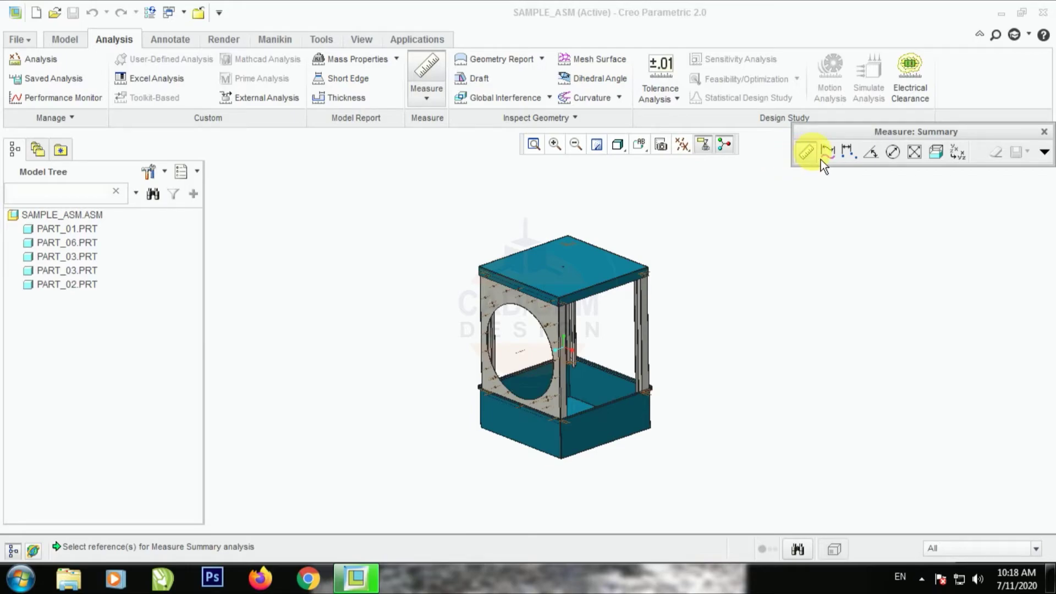
{"action": "left_click", "coordinate": [847, 151]}
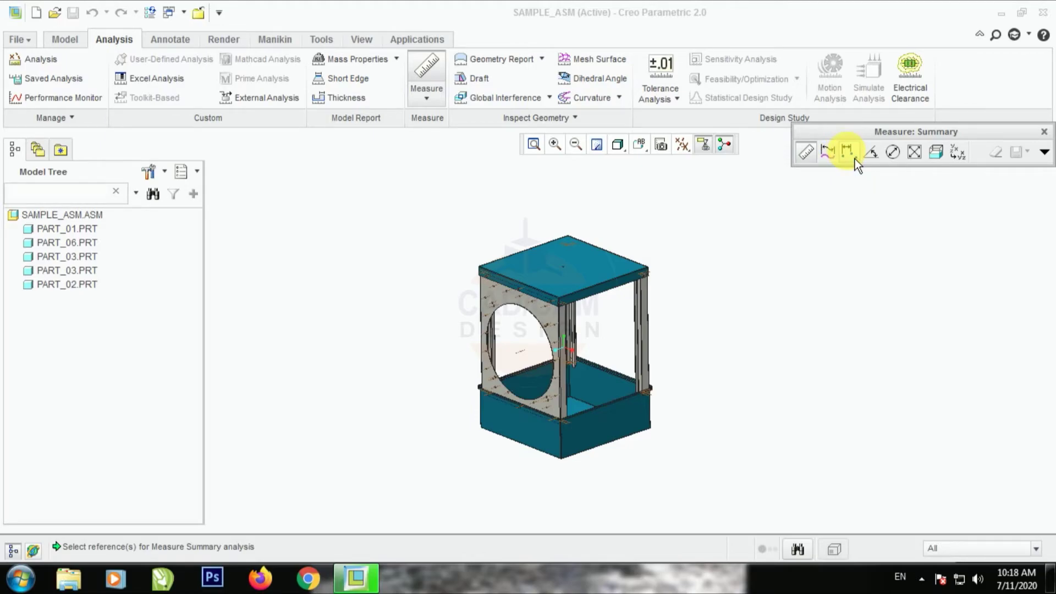
{"action": "left_click", "coordinate": [943, 552]}
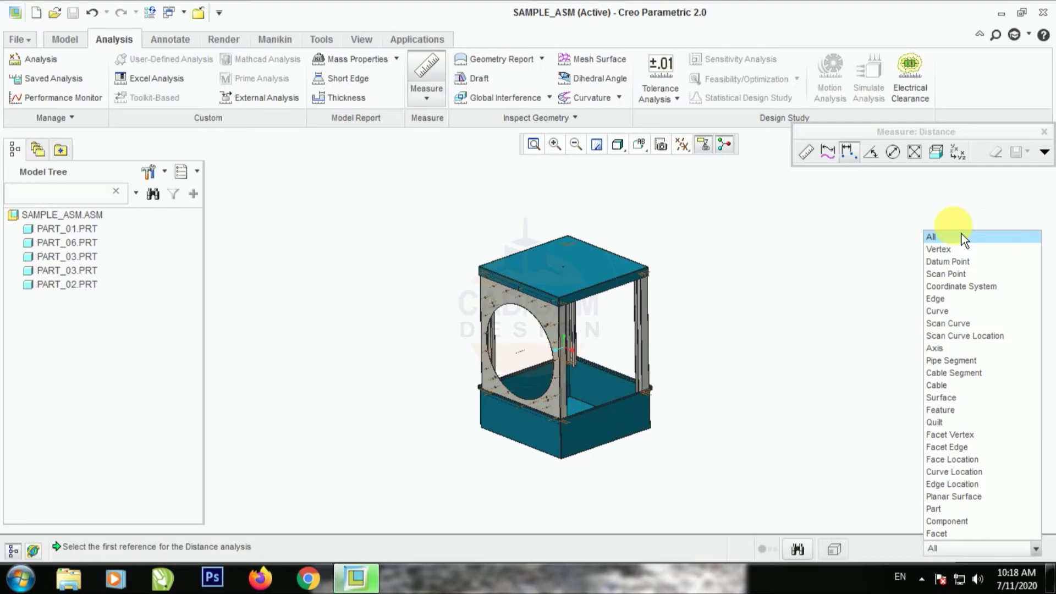
{"action": "left_click", "coordinate": [968, 403]}
{"action": "left_click", "coordinate": [583, 254]}
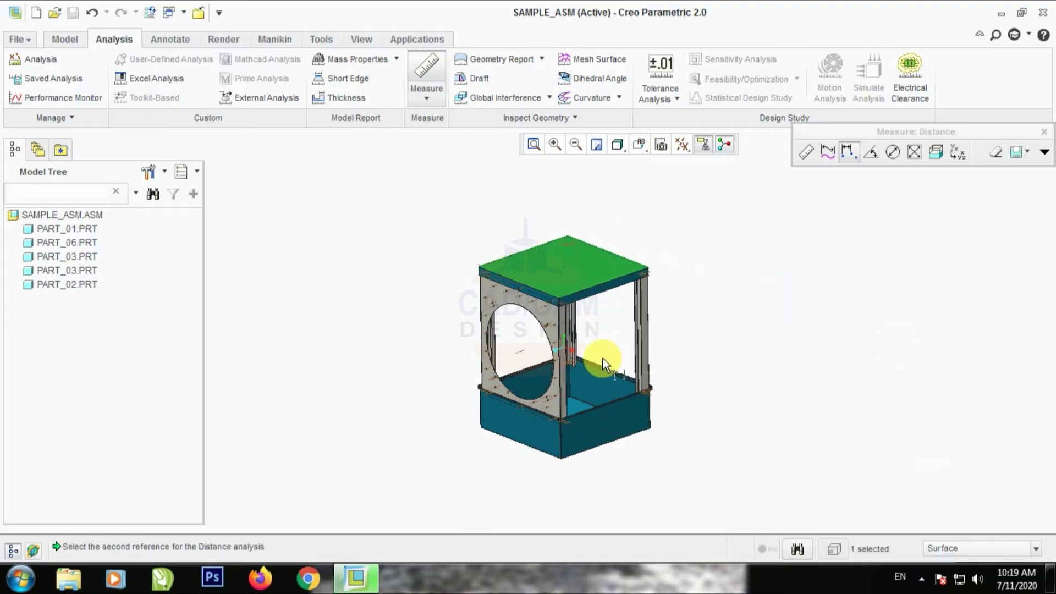
{"action": "middle_click_drag", "start_coordinate": [602, 369], "coordinate": [603, 347]}
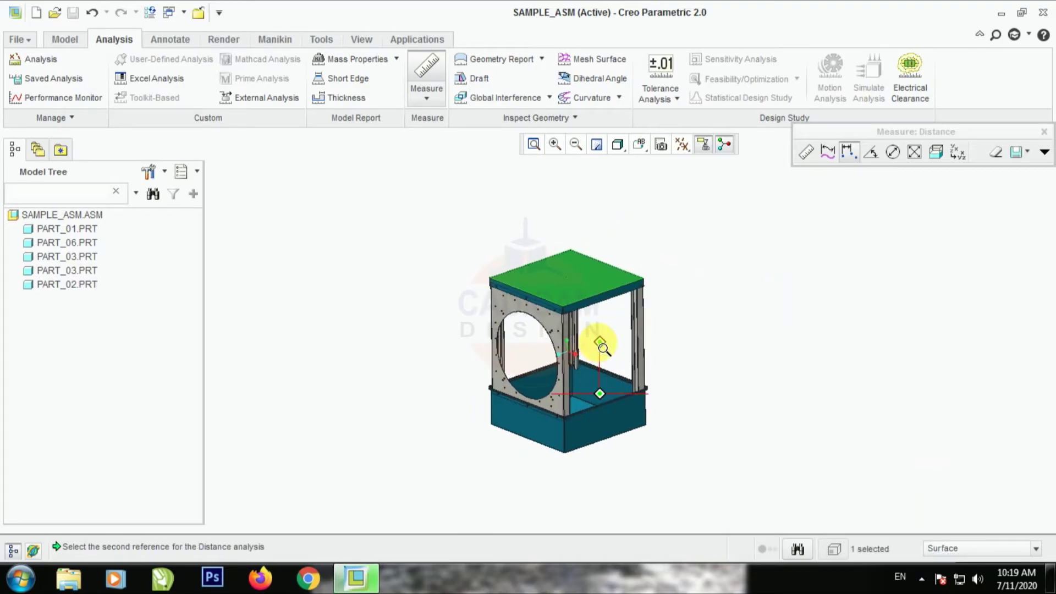
{"action": "middle_click_drag", "start_coordinate": [605, 389], "coordinate": [585, 368]}
{"action": "left_click", "coordinate": [571, 367]}
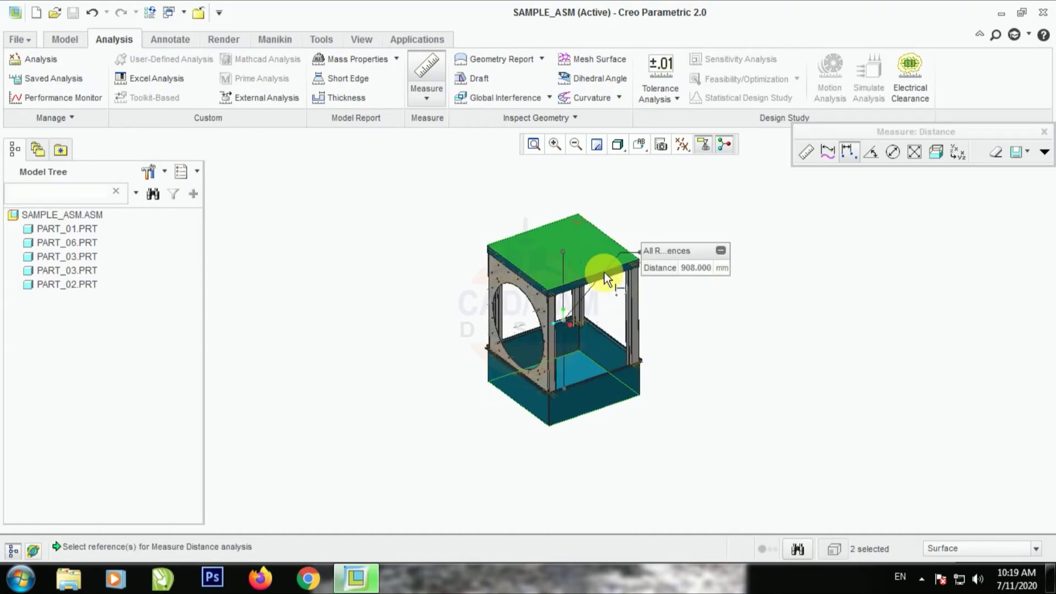
{"action": "scroll", "coordinate": [665, 285], "scroll_direction": "down", "scroll_amount": 1}
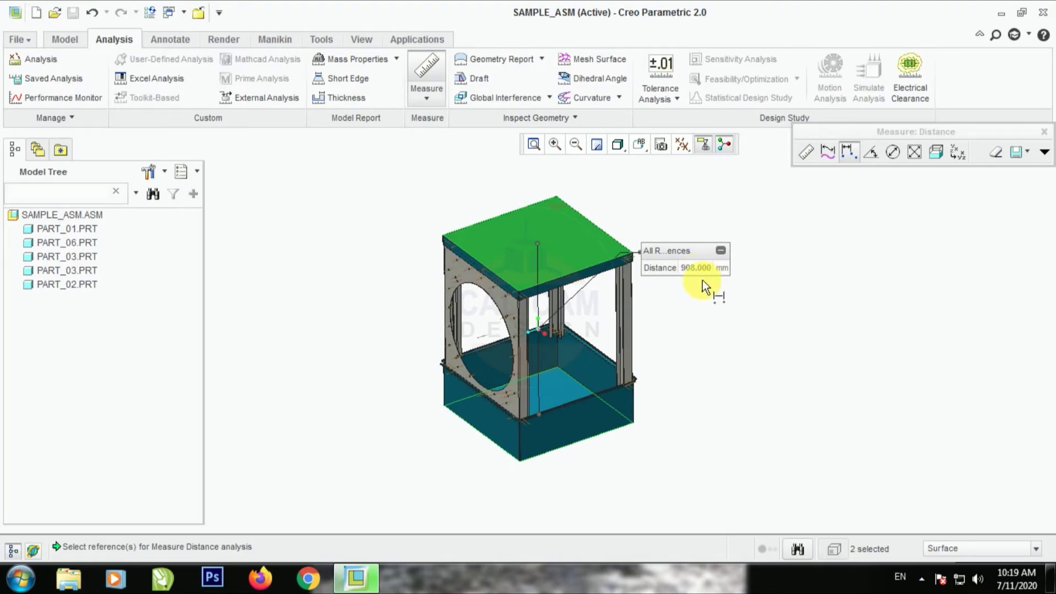
{"action": "middle_click_drag", "start_coordinate": [579, 429], "coordinate": [575, 396]}
{"action": "left_click", "coordinate": [1044, 132]}
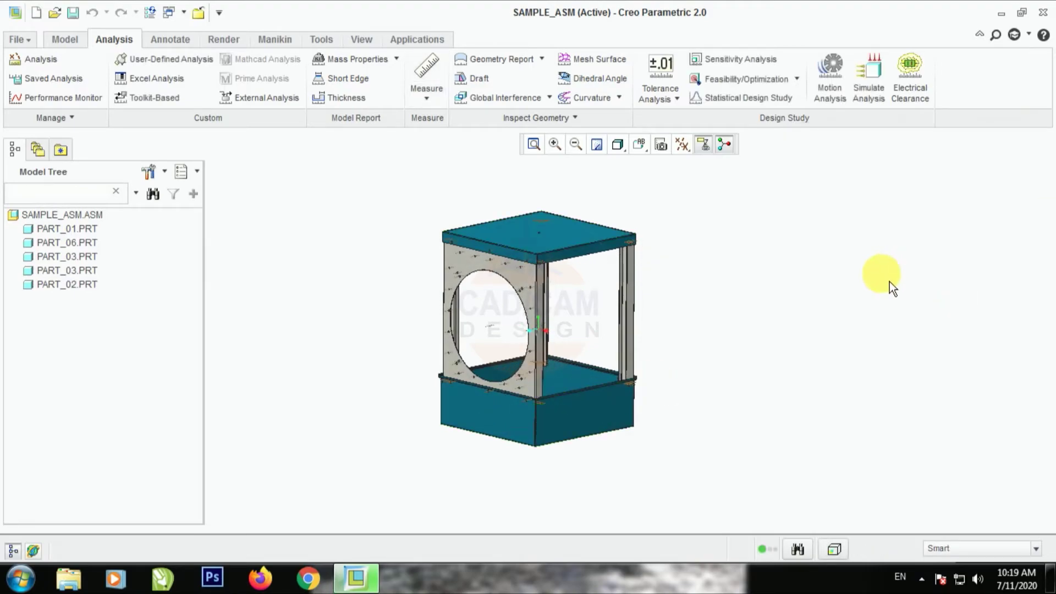
Step: Measure the distance between the two opposite side faces of the PART_02 cover
{"action": "middle_click_drag", "start_coordinate": [811, 281], "coordinate": [800, 284]}
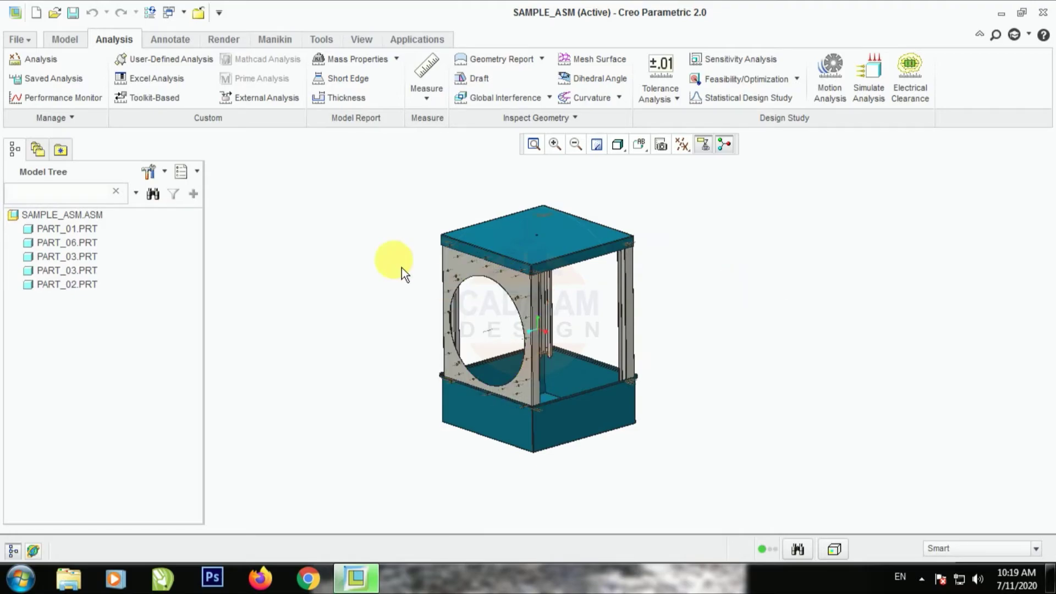
{"action": "left_click", "coordinate": [418, 85]}
{"action": "left_click", "coordinate": [849, 153]}
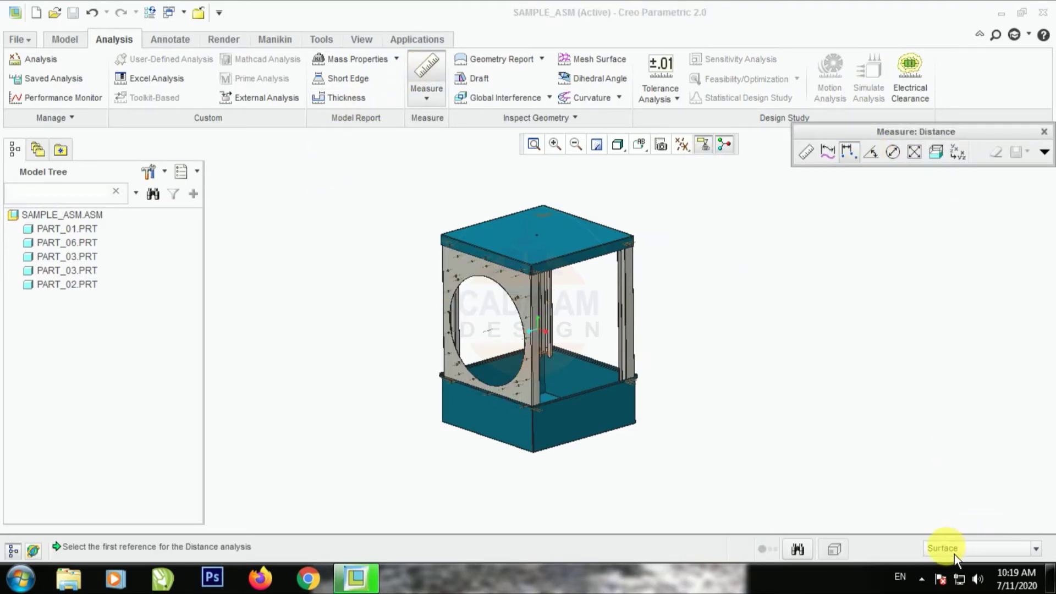
{"action": "left_click", "coordinate": [546, 263]}
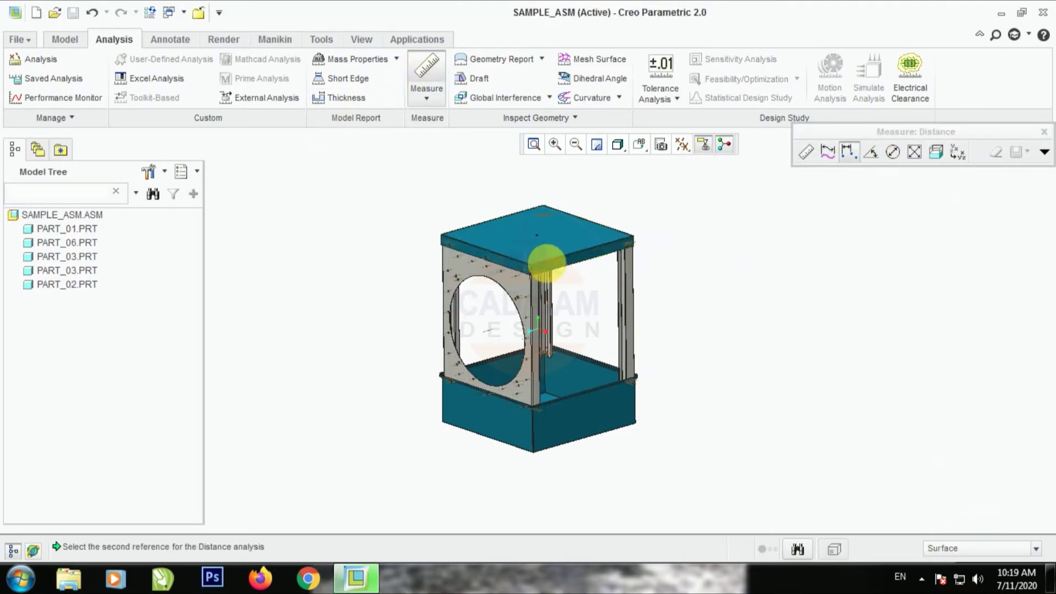
{"action": "middle_click_drag", "start_coordinate": [546, 263], "coordinate": [576, 283]}
{"action": "scroll", "coordinate": [387, 199], "scroll_direction": "down", "scroll_amount": 6}
{"action": "left_click", "coordinate": [361, 215]}
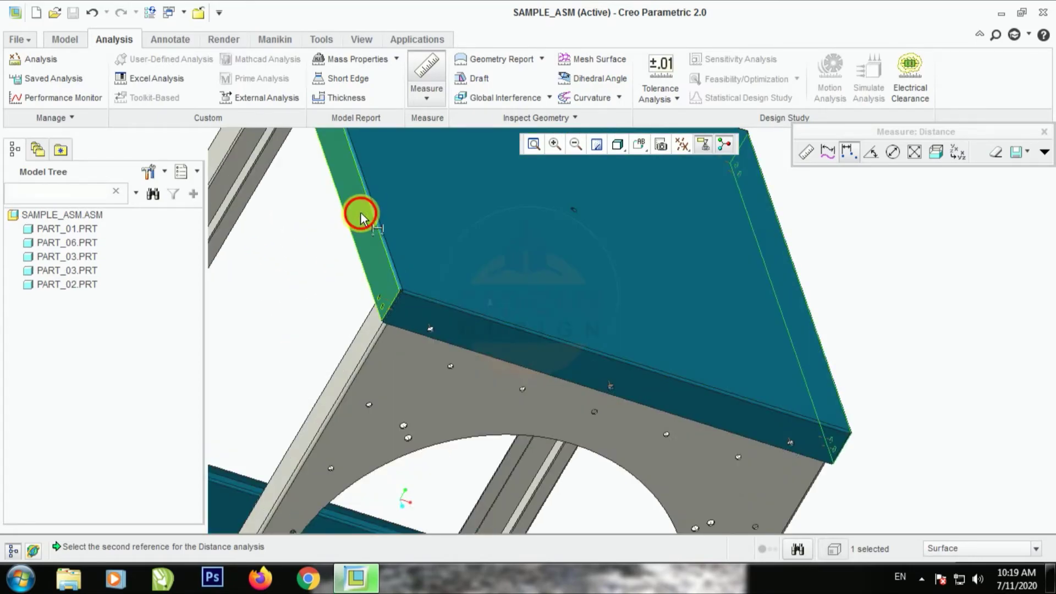
{"action": "scroll", "coordinate": [512, 280], "scroll_direction": "up", "scroll_amount": 5}
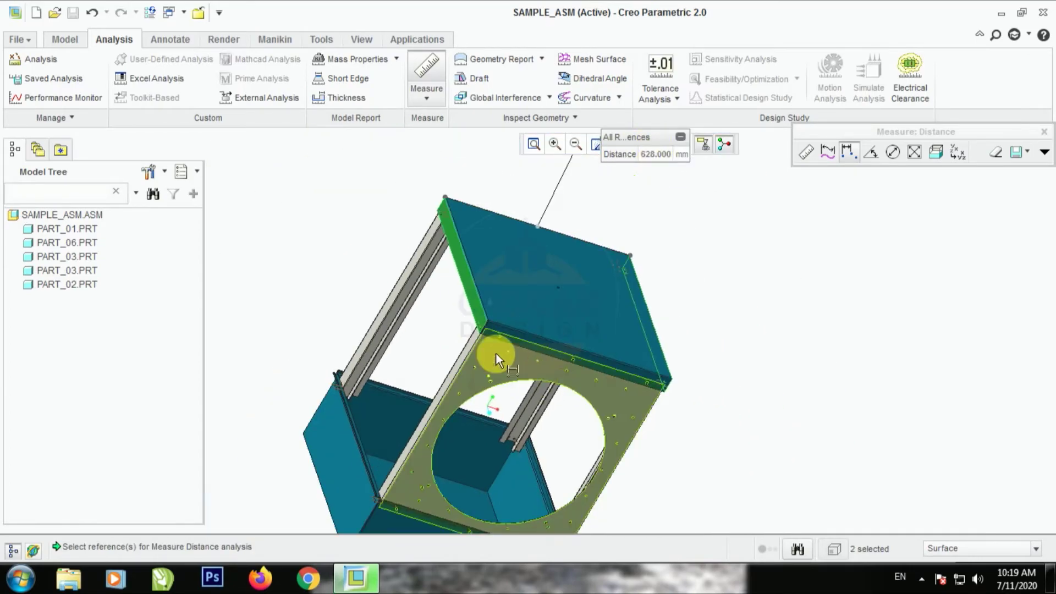
{"action": "left_click", "coordinate": [1043, 132]}
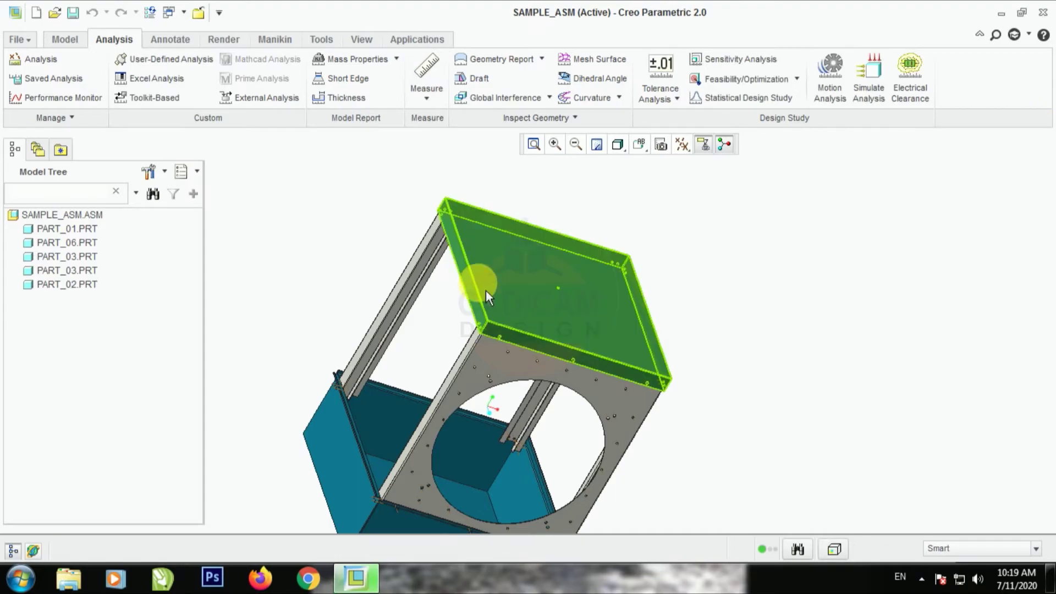
Step: Measure the diameter of the large circular opening in the PART_06 panel
{"action": "mouse_move", "coordinate": [486, 296]}
{"action": "middle_mouse_down"}
{"action": "mouse_move", "coordinate": [514, 276]}
{"action": "mouse_move", "coordinate": [502, 294]}
{"action": "middle_mouse_up"}
{"action": "left_click", "coordinate": [427, 70]}
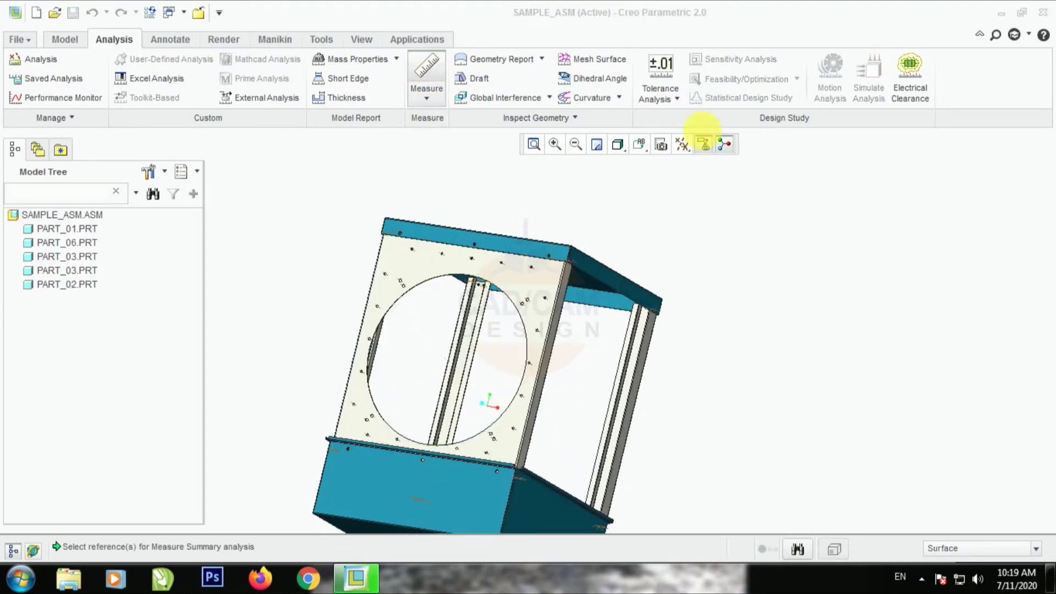
{"action": "left_click", "coordinate": [892, 152]}
{"action": "scroll", "coordinate": [407, 308], "scroll_direction": "down", "scroll_amount": 6}
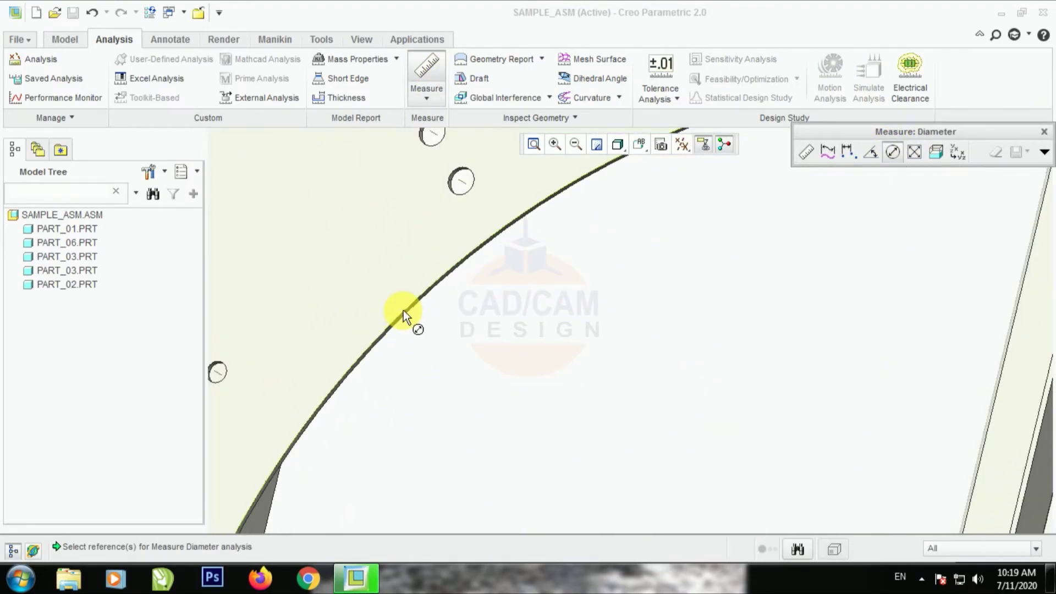
{"action": "left_click", "coordinate": [403, 311]}
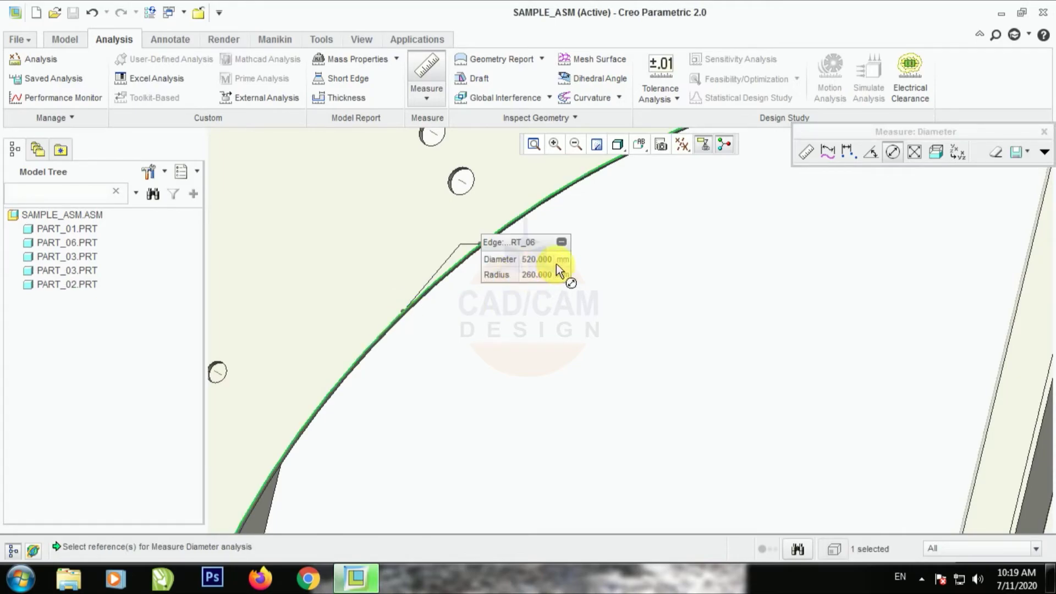
{"action": "left_click", "coordinate": [1043, 132]}
{"action": "scroll", "coordinate": [555, 344], "scroll_direction": "up", "scroll_amount": 6}
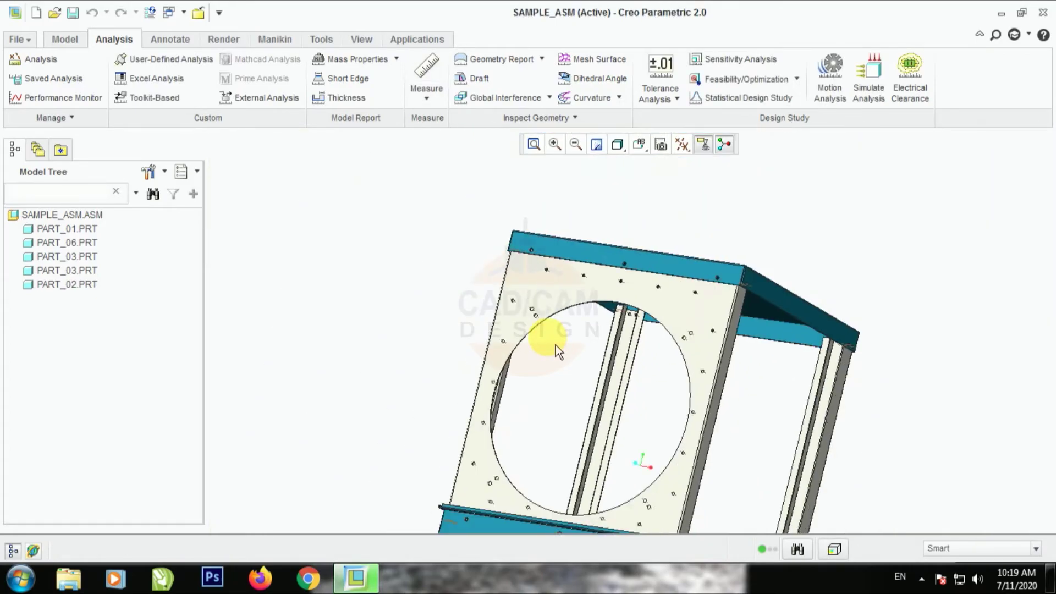
Step: Open the PART_02 cover from the assembly in its own window and maximize that window
{"action": "key", "text": "ctrl+d"}
{"action": "scroll", "coordinate": [455, 390], "scroll_direction": "down", "scroll_amount": 1}
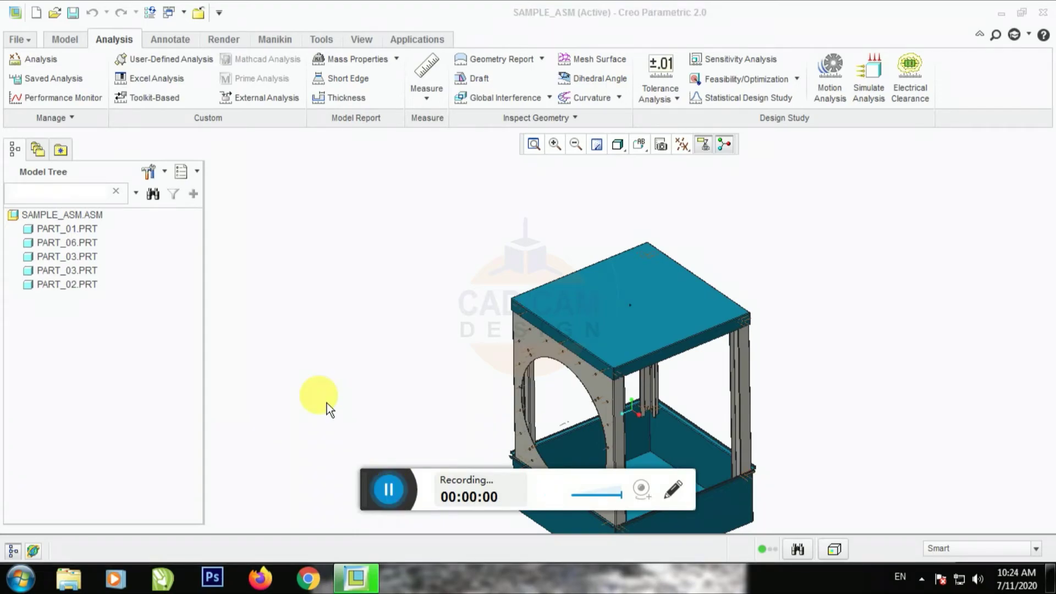
{"action": "scroll", "coordinate": [408, 255], "scroll_direction": "up", "scroll_amount": 3}
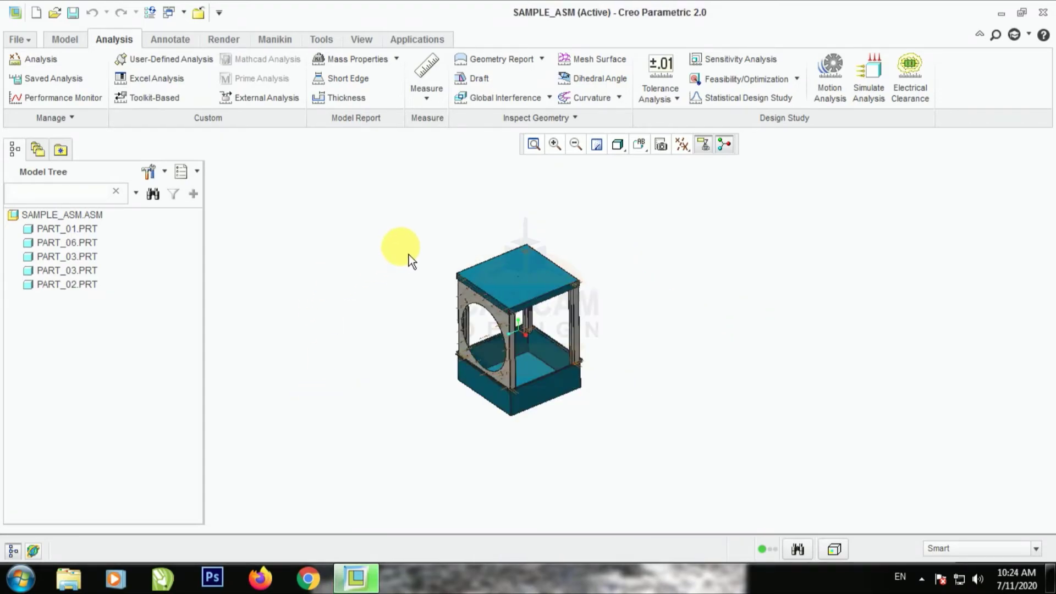
{"action": "scroll", "coordinate": [423, 347], "scroll_direction": "down", "scroll_amount": 2}
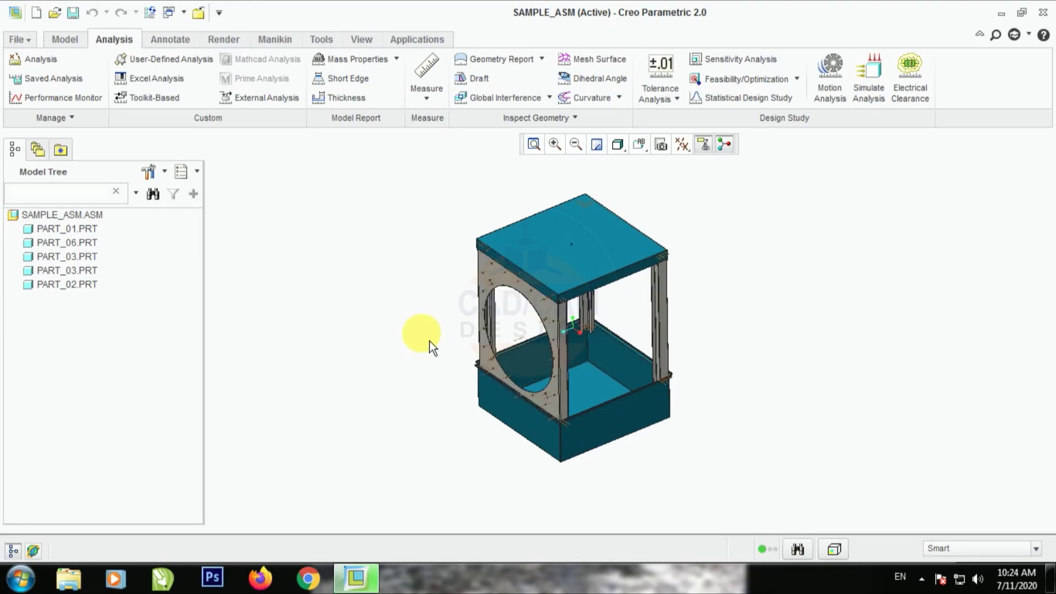
{"action": "mouse_move", "coordinate": [430, 340]}
{"action": "middle_mouse_down"}
{"action": "mouse_move", "coordinate": [437, 319]}
{"action": "mouse_move", "coordinate": [435, 335]}
{"action": "middle_mouse_up"}
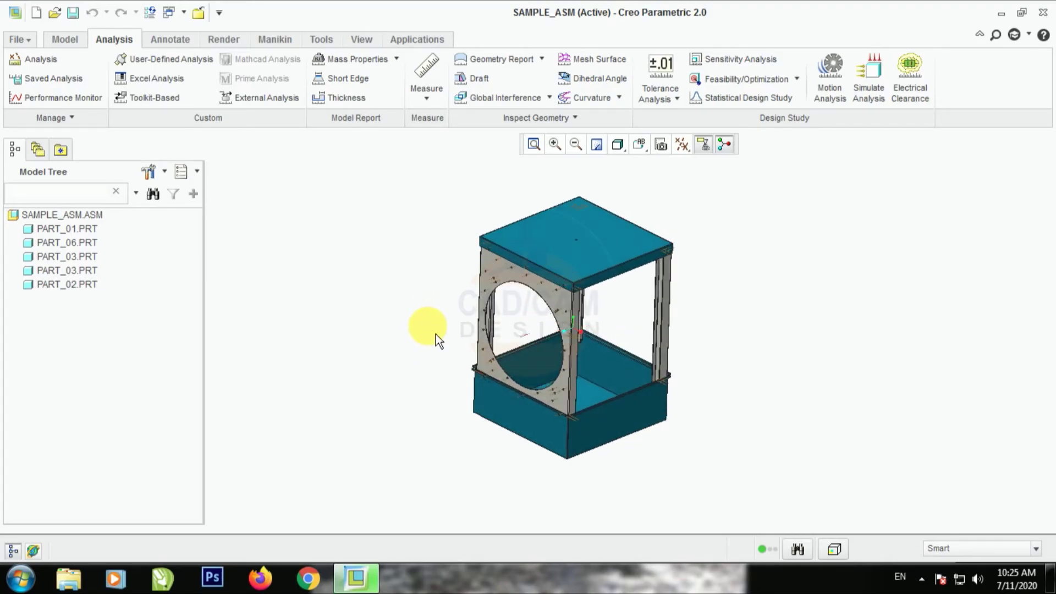
{"action": "scroll", "coordinate": [682, 207], "scroll_direction": "down", "scroll_amount": 1}
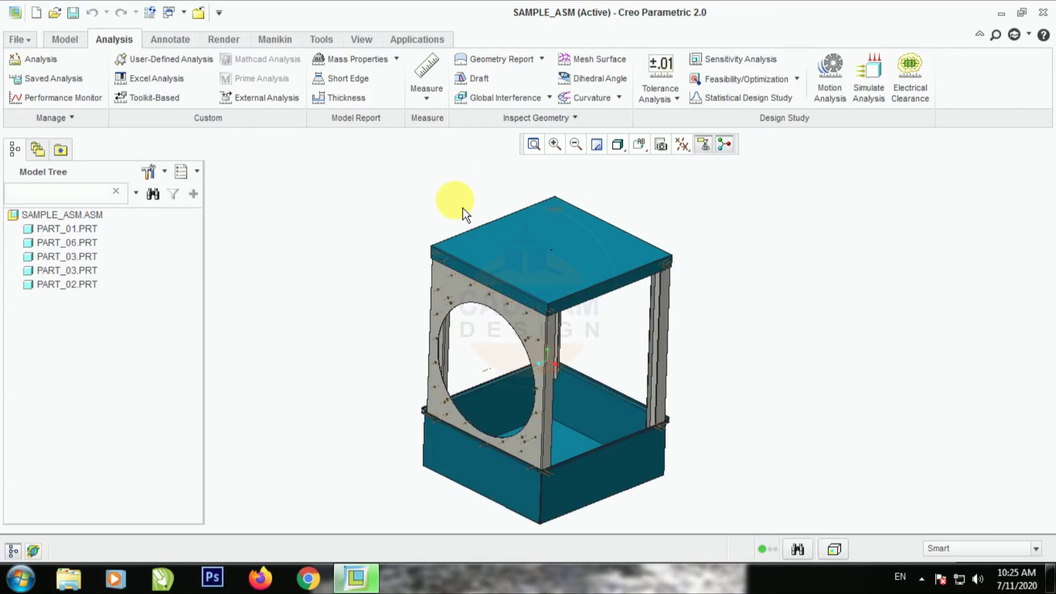
{"action": "scroll", "coordinate": [517, 200], "scroll_direction": "down", "scroll_amount": 2}
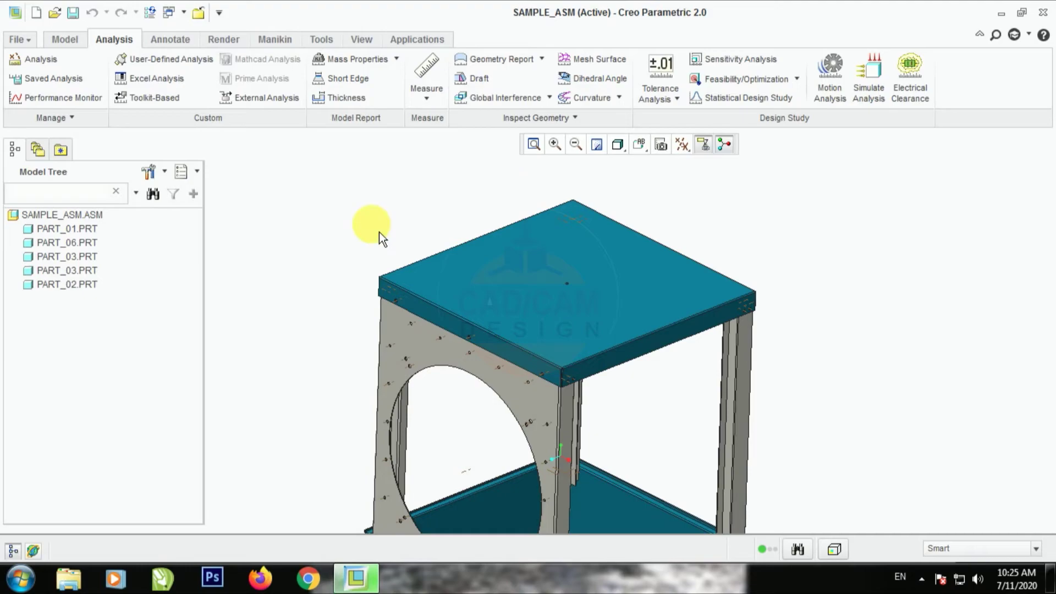
{"action": "left_click", "coordinate": [485, 275]}
{"action": "right_click", "coordinate": [485, 276]}
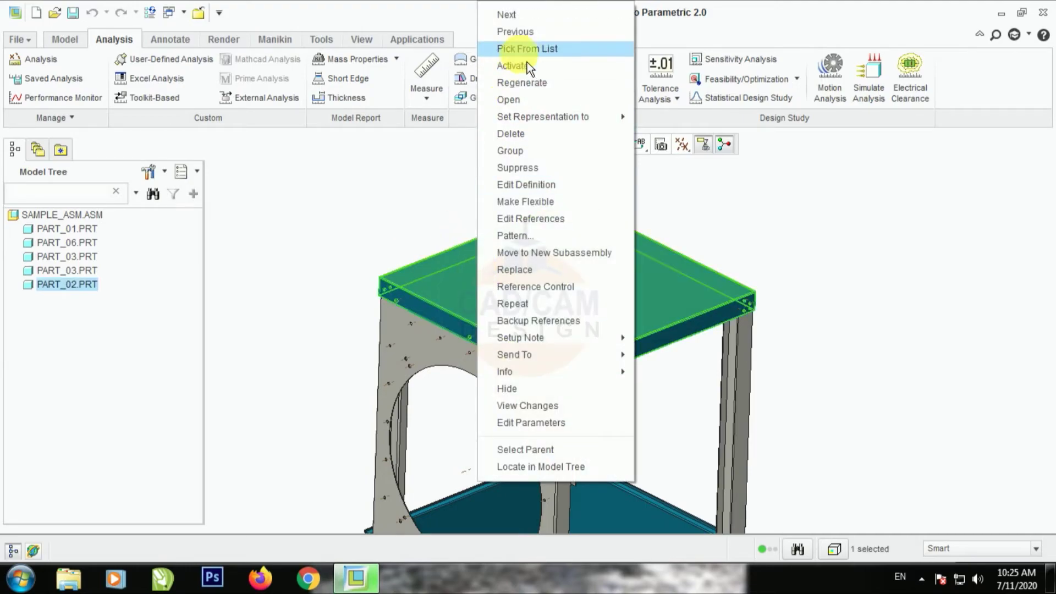
{"action": "left_click", "coordinate": [527, 107]}
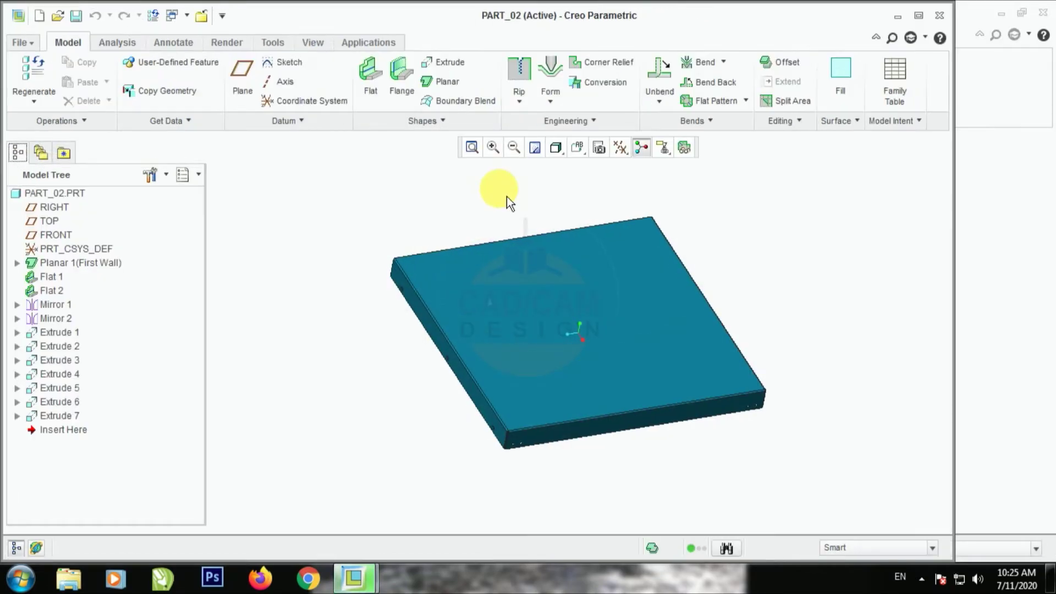
{"action": "middle_click_drag", "start_coordinate": [486, 322], "coordinate": [394, 323]}
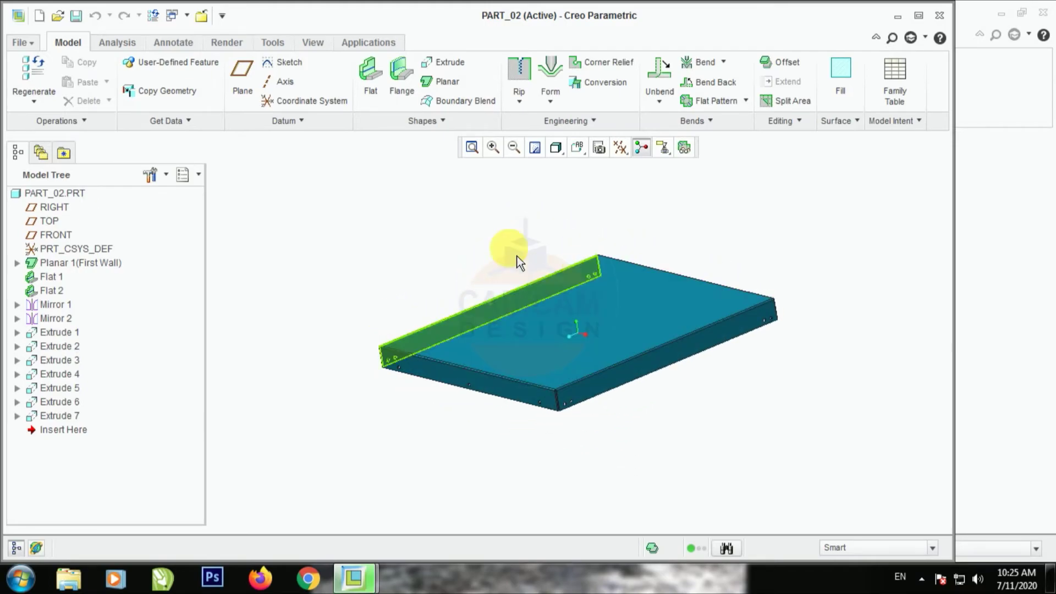
{"action": "left_click", "coordinate": [916, 14]}
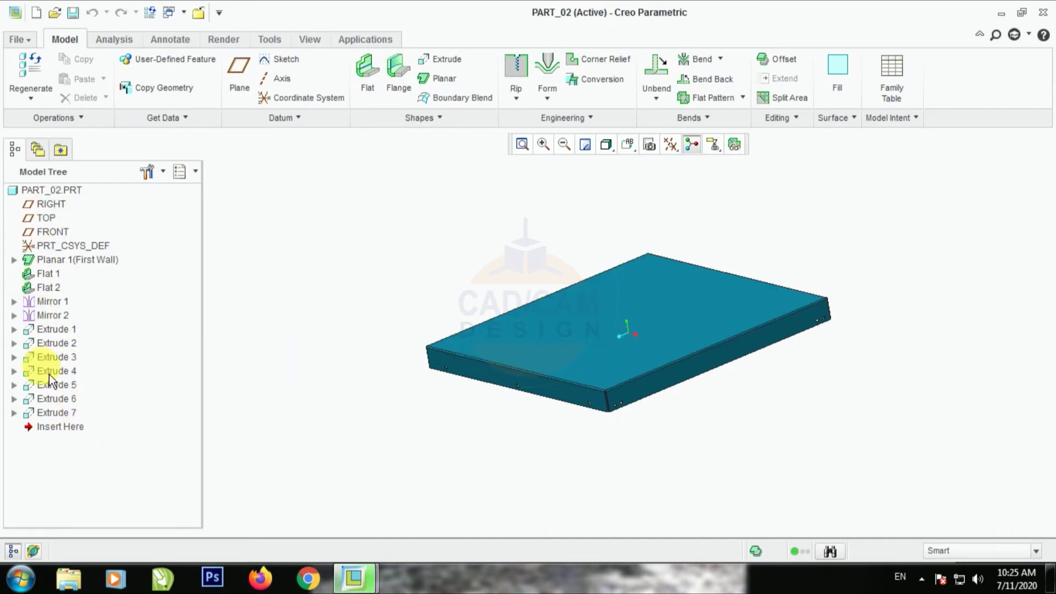
Step: Cut a circular hole through the cover's top plate near one corner, using Extrude with a freehand circle sketched on the top face
{"action": "mouse_move", "coordinate": [532, 410]}
{"action": "middle_mouse_down"}
{"action": "mouse_move", "coordinate": [570, 394]}
{"action": "mouse_move", "coordinate": [559, 418]}
{"action": "middle_mouse_up"}
{"action": "scroll", "coordinate": [622, 308], "scroll_direction": "up", "scroll_amount": 3}
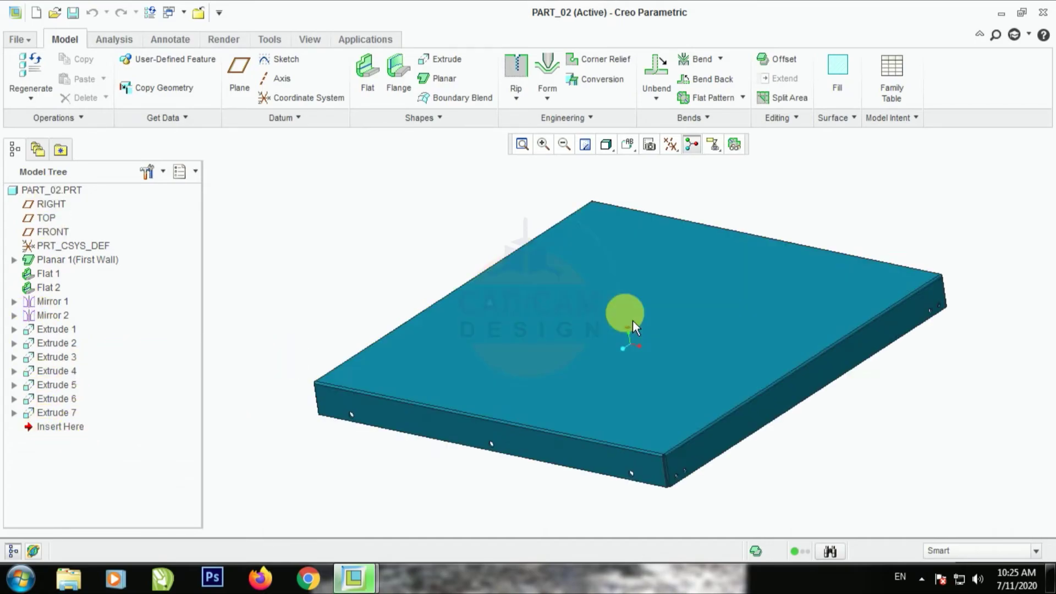
{"action": "left_click", "coordinate": [435, 60]}
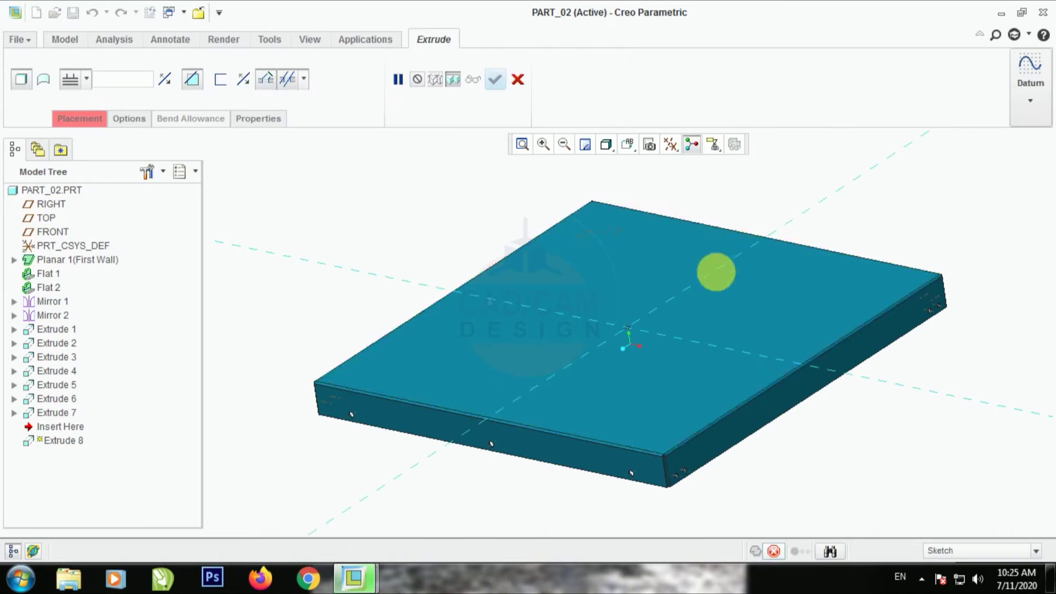
{"action": "left_click", "coordinate": [712, 264]}
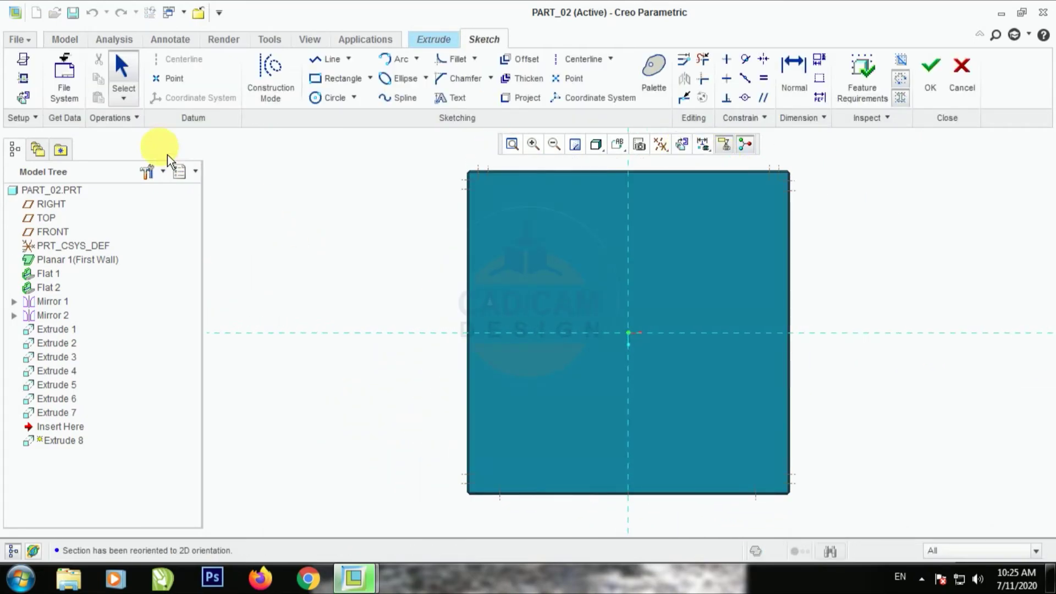
{"action": "left_click", "coordinate": [328, 101]}
{"action": "left_click", "coordinate": [532, 245]}
{"action": "left_click", "coordinate": [555, 274]}
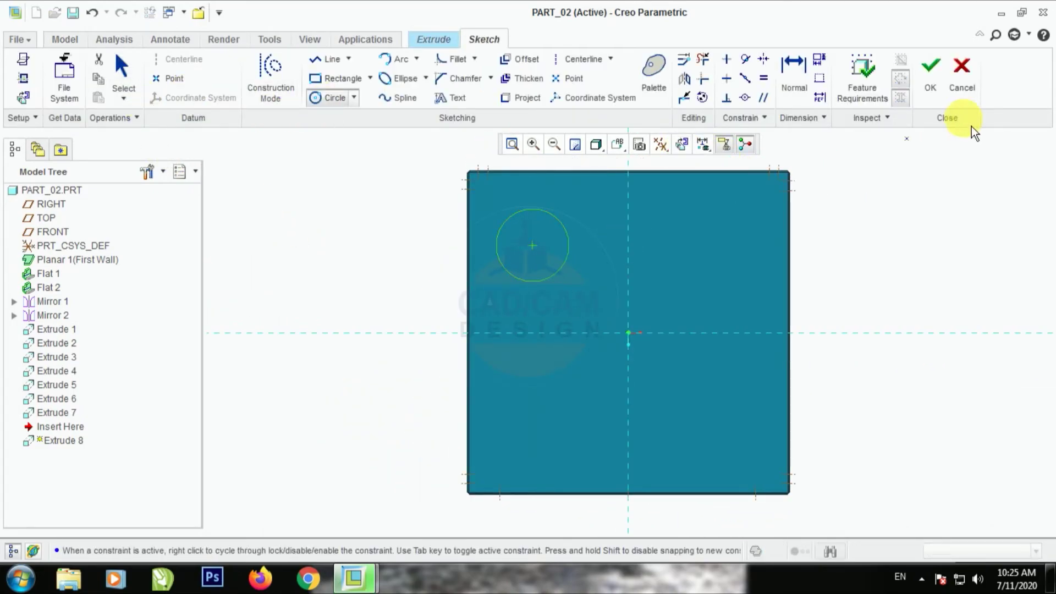
{"action": "left_click", "coordinate": [931, 80]}
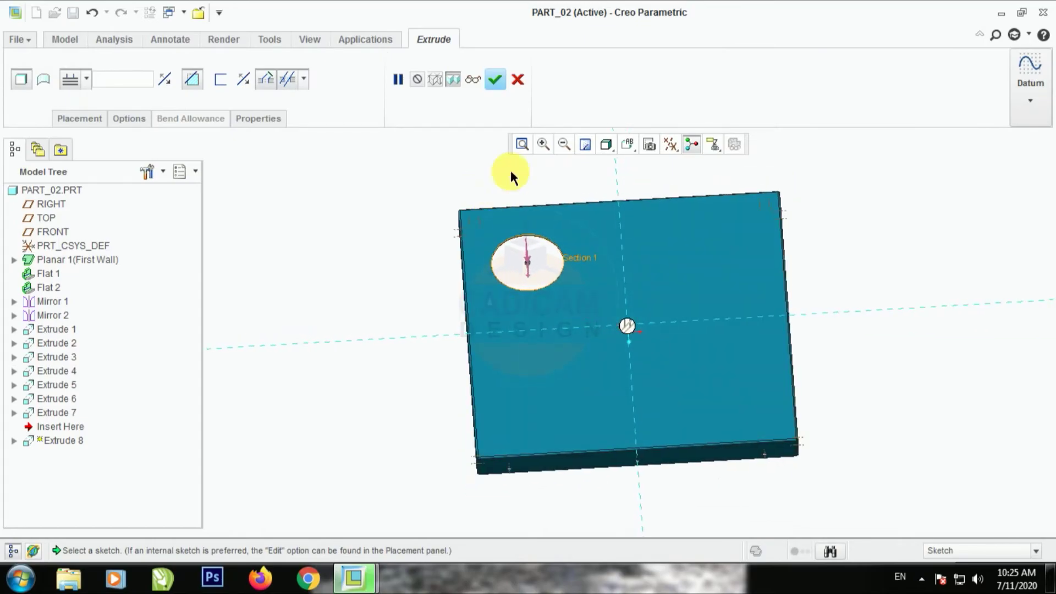
{"action": "left_click", "coordinate": [495, 80]}
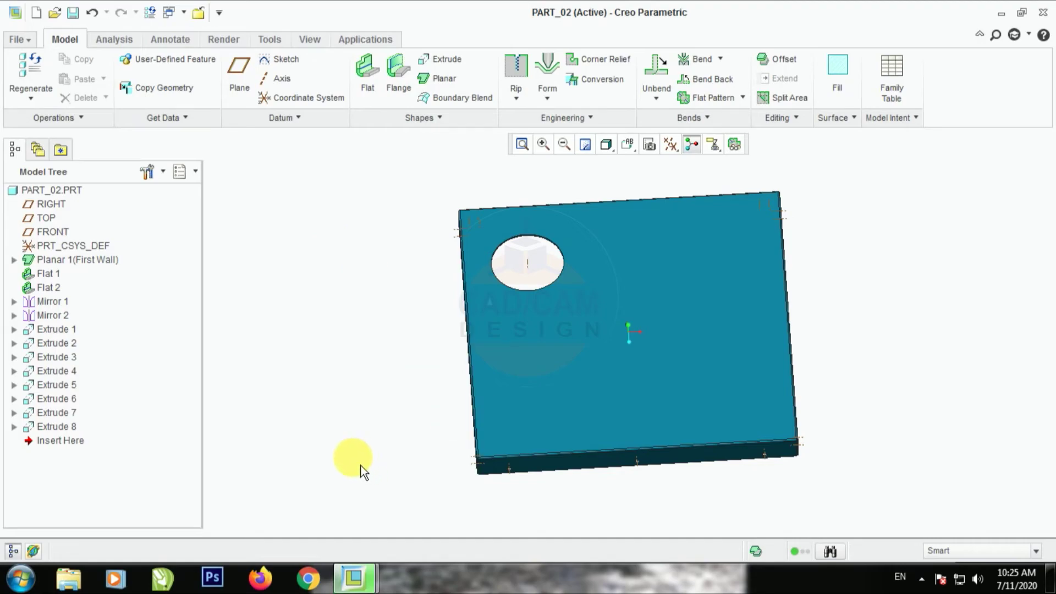
Step: Switch to the SAMPLE_ASM window and examine the circular cut in the assembled cover
{"action": "mouse_move", "coordinate": [357, 580]}
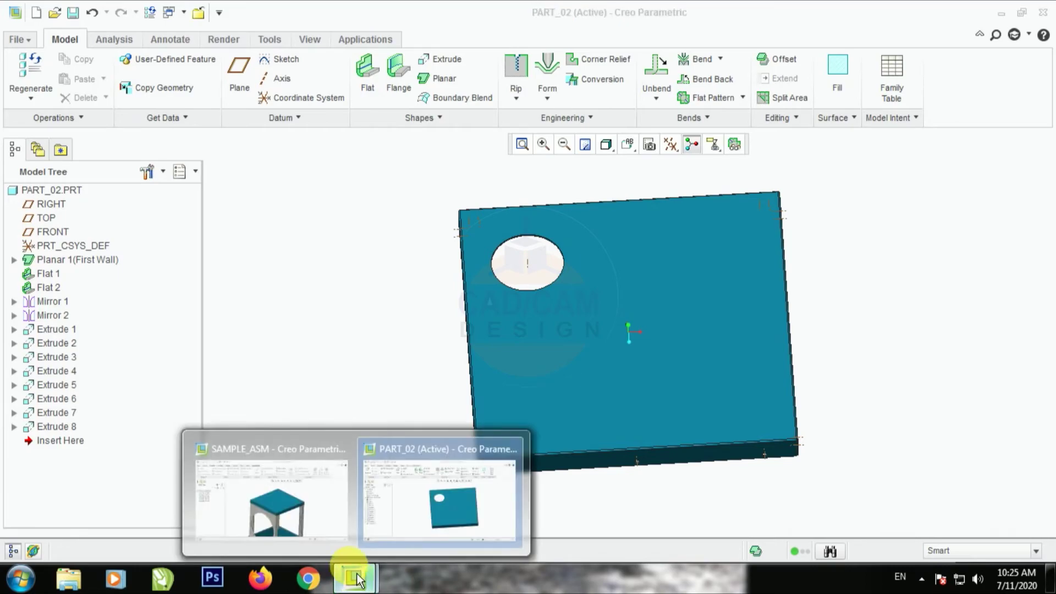
{"action": "left_click", "coordinate": [319, 516]}
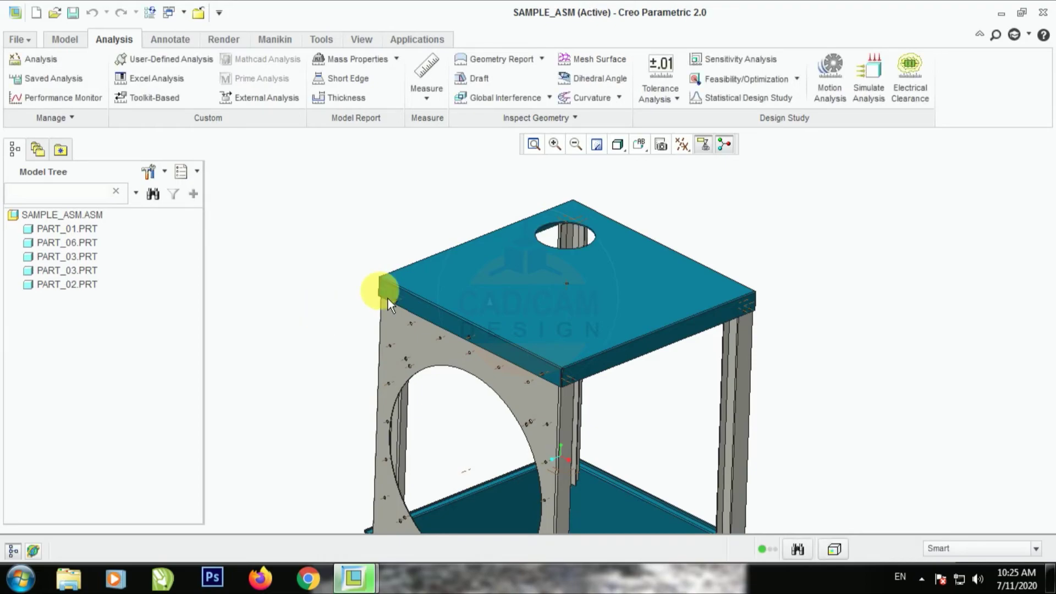
{"action": "middle_click_drag", "start_coordinate": [377, 287], "coordinate": [738, 219]}
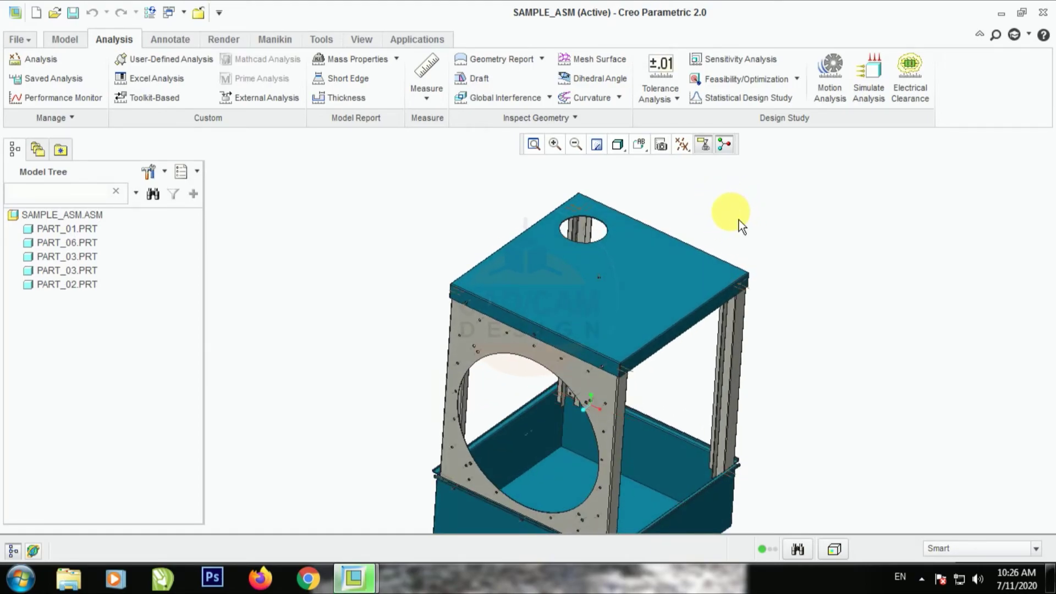
{"action": "scroll", "coordinate": [662, 212], "scroll_direction": "down", "scroll_amount": 6}
{"action": "scroll", "coordinate": [748, 231], "scroll_direction": "up", "scroll_amount": 5}
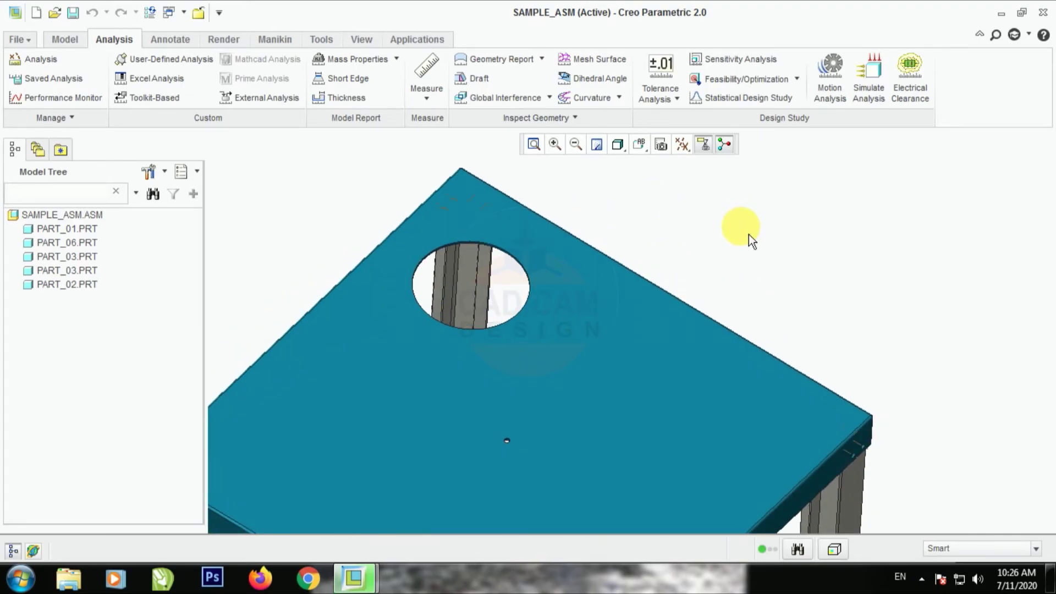
{"action": "scroll", "coordinate": [638, 264], "scroll_direction": "down", "scroll_amount": 5}
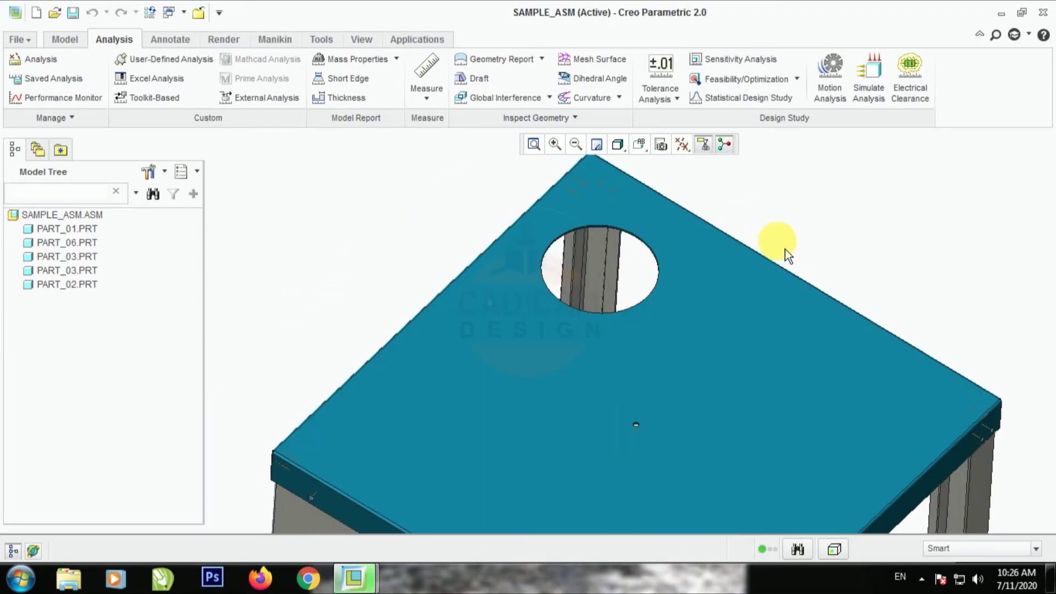
{"action": "scroll", "coordinate": [392, 359], "scroll_direction": "up", "scroll_amount": 3}
Step: Activate the PART_02 cover for editing within the SAMPLE_ASM assembly
{"action": "left_click", "coordinate": [430, 363]}
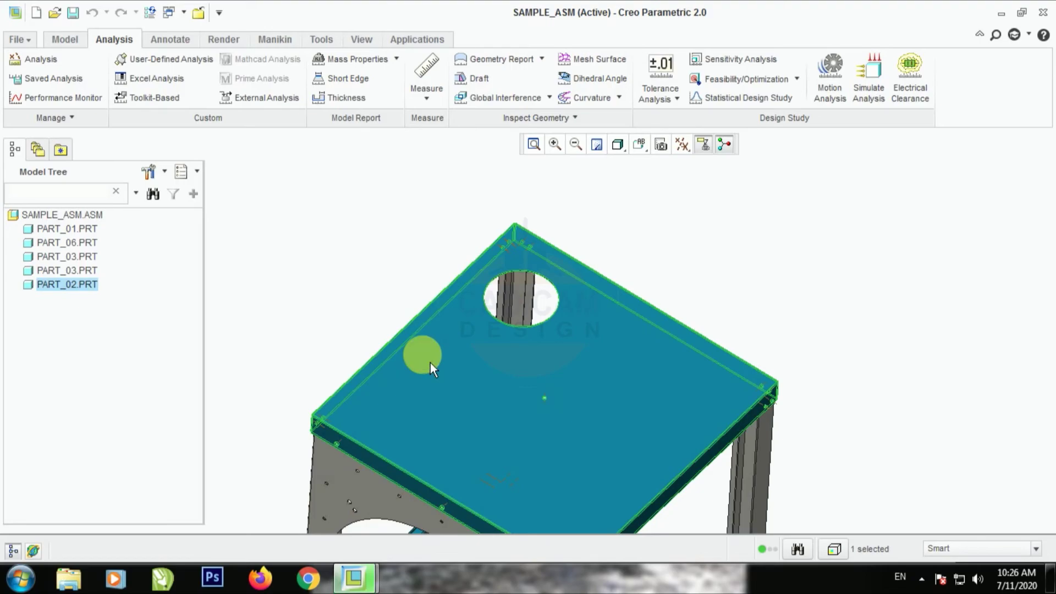
{"action": "right_click", "coordinate": [430, 362]}
{"action": "left_click", "coordinate": [492, 18]}
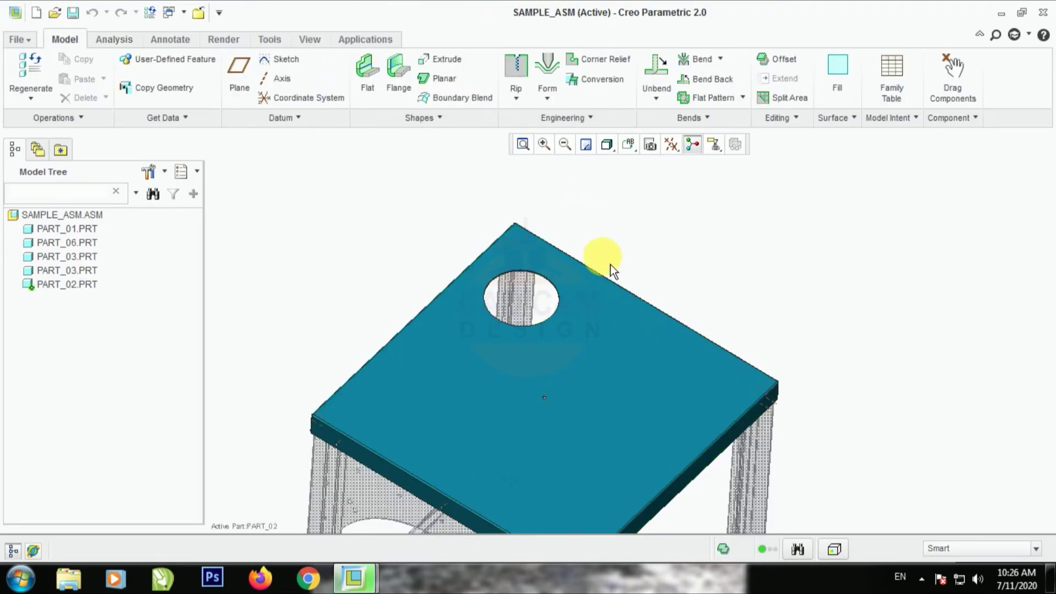
Step: Delete the circular hole from the active PART_02 cover and confirm the deletion
{"action": "middle_click_drag", "start_coordinate": [649, 384], "coordinate": [658, 332]}
{"action": "scroll", "coordinate": [673, 254], "scroll_direction": "up", "scroll_amount": 3}
{"action": "scroll", "coordinate": [591, 465], "scroll_direction": "down", "scroll_amount": 1}
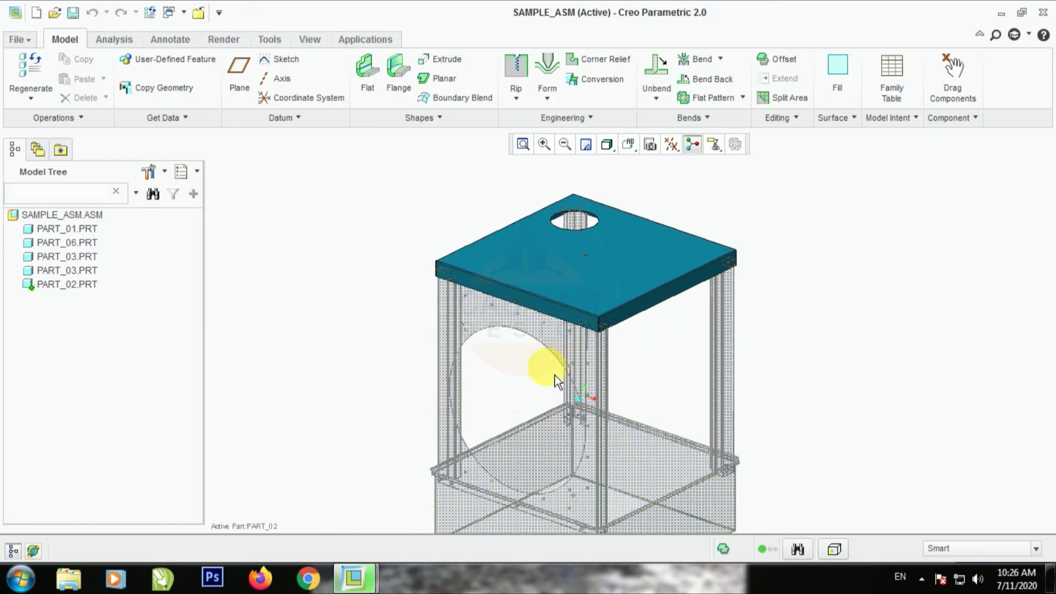
{"action": "scroll", "coordinate": [627, 222], "scroll_direction": "down", "scroll_amount": 3}
{"action": "scroll", "coordinate": [620, 352], "scroll_direction": "up", "scroll_amount": 1}
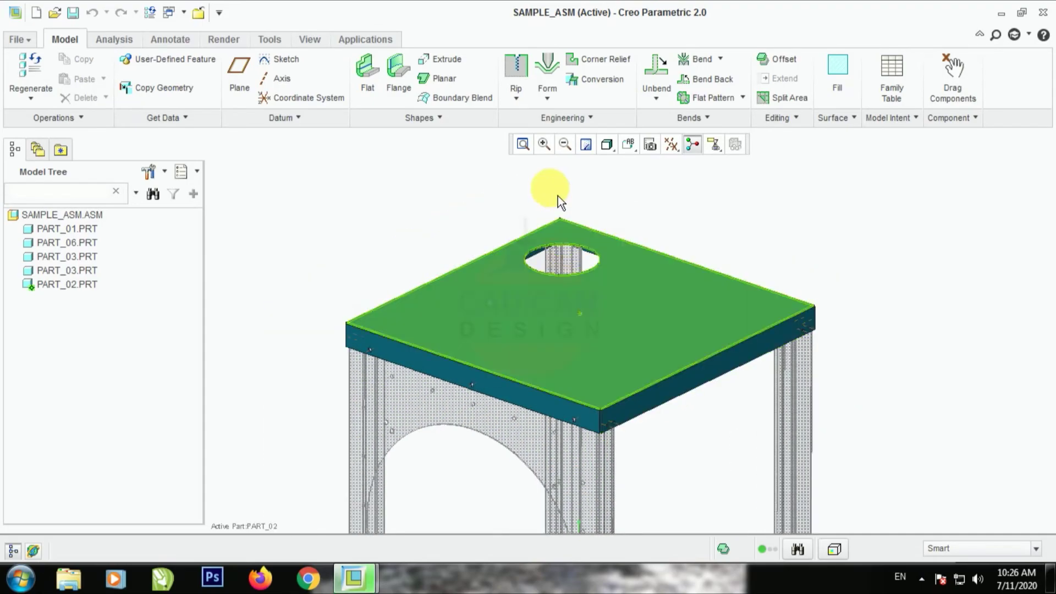
{"action": "scroll", "coordinate": [558, 196], "scroll_direction": "down", "scroll_amount": 4}
{"action": "scroll", "coordinate": [495, 236], "scroll_direction": "up", "scroll_amount": 3}
{"action": "middle_click_drag", "start_coordinate": [424, 278], "coordinate": [402, 287]}
{"action": "scroll", "coordinate": [404, 284], "scroll_direction": "down", "scroll_amount": 3}
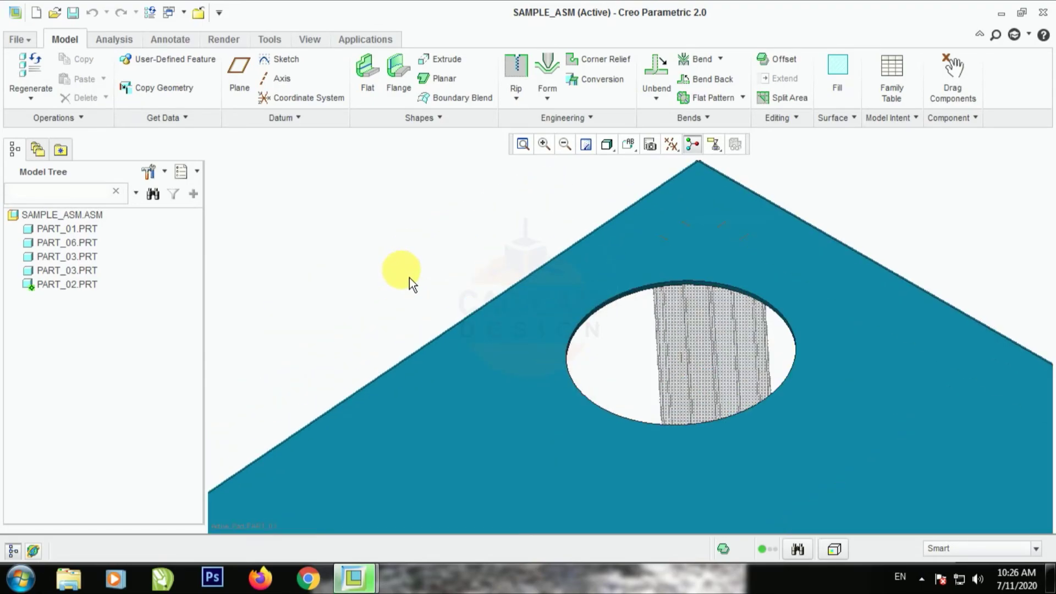
{"action": "left_click", "coordinate": [598, 325]}
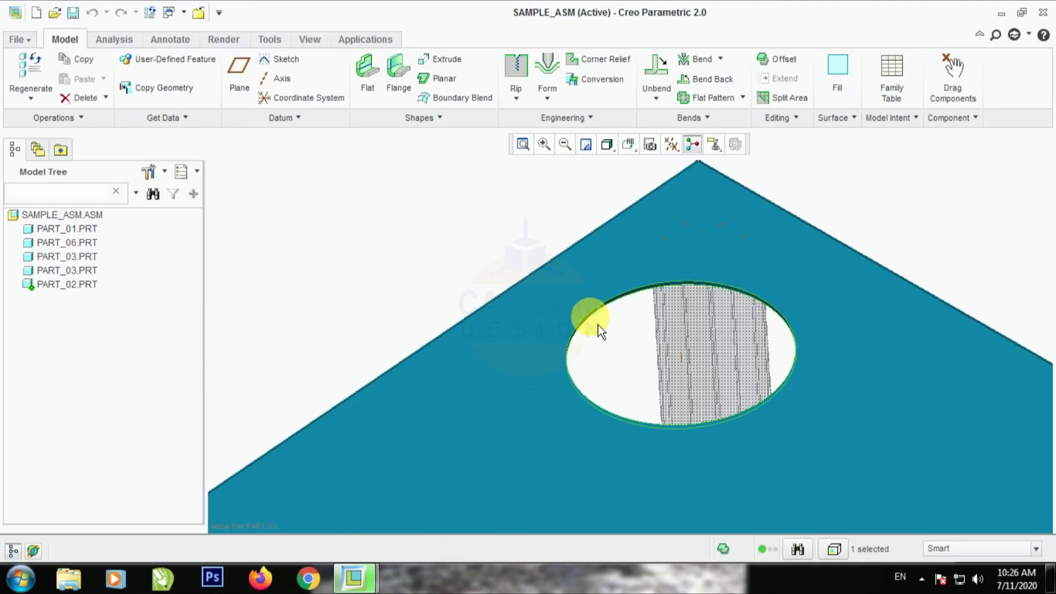
{"action": "right_click", "coordinate": [599, 324]}
{"action": "left_click", "coordinate": [608, 332]}
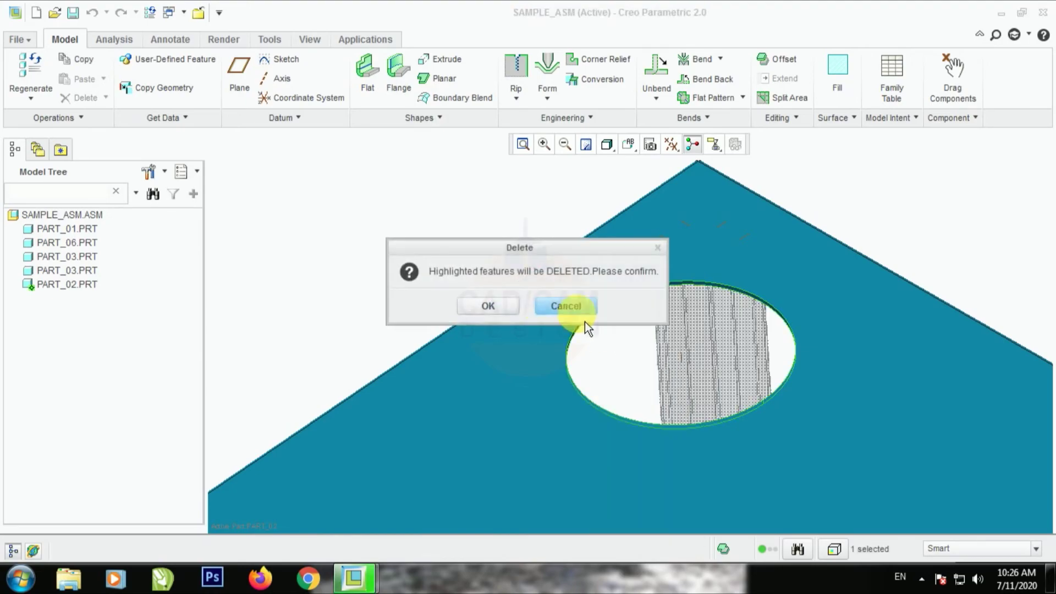
{"action": "left_click", "coordinate": [507, 312]}
Step: Make the top-level SAMPLE_ASM assembly active again instead of the PART_02 cover
{"action": "scroll", "coordinate": [467, 262], "scroll_direction": "up", "scroll_amount": 6}
{"action": "middle_click_drag", "start_coordinate": [492, 253], "coordinate": [632, 253]}
{"action": "key", "text": "ctrl+a"}
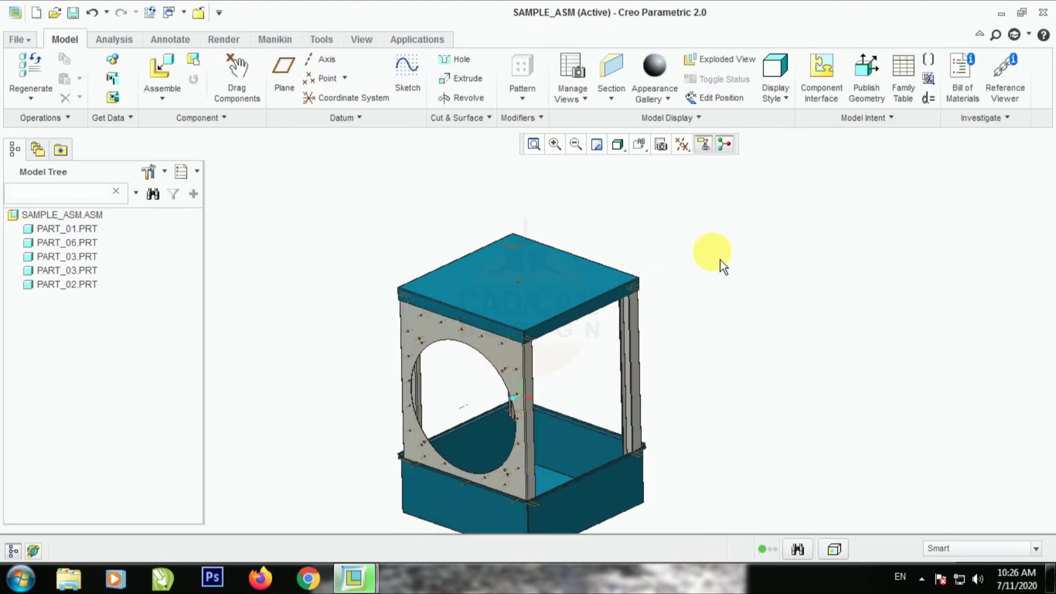
{"action": "mouse_move", "coordinate": [500, 352]}
{"action": "middle_mouse_down"}
{"action": "mouse_move", "coordinate": [492, 321]}
{"action": "mouse_move", "coordinate": [485, 355]}
{"action": "middle_mouse_up"}
Step: Switch to the PART_02 window and check the cover's top plate after the hole deletion
{"action": "mouse_move", "coordinate": [356, 576]}
{"action": "left_click", "coordinate": [451, 508]}
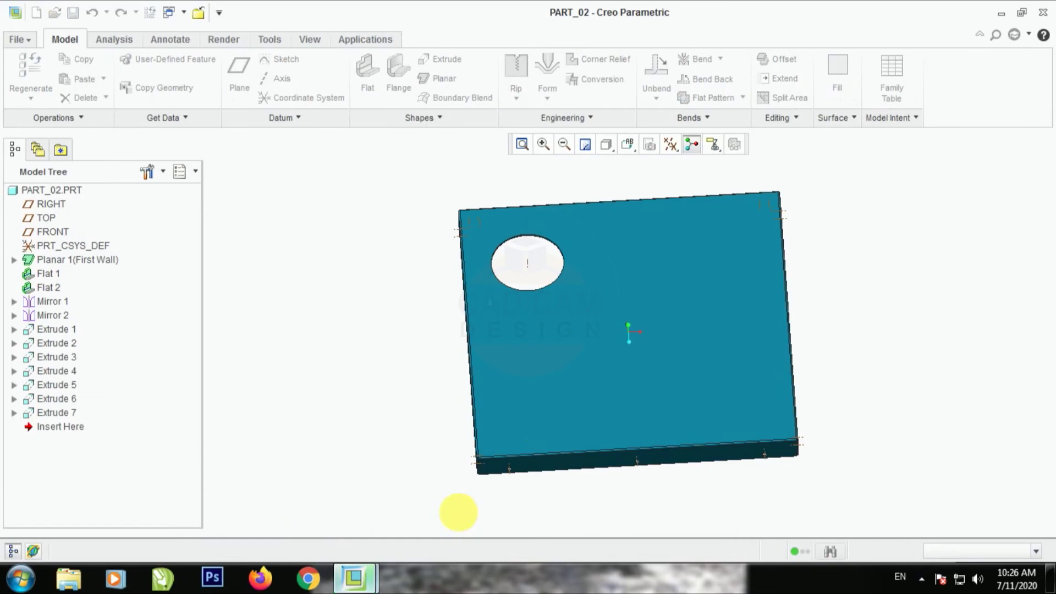
{"action": "middle_click_drag", "start_coordinate": [602, 283], "coordinate": [645, 267]}
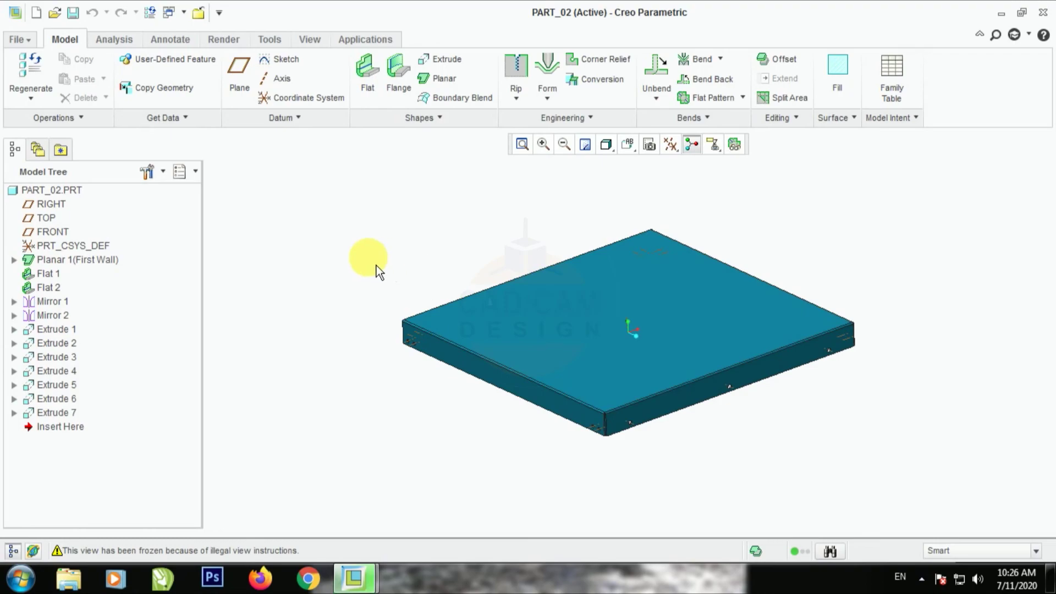
Step: Return to the SAMPLE_ASM window and examine the frame, cover and base of the assembly
{"action": "mouse_move", "coordinate": [358, 578]}
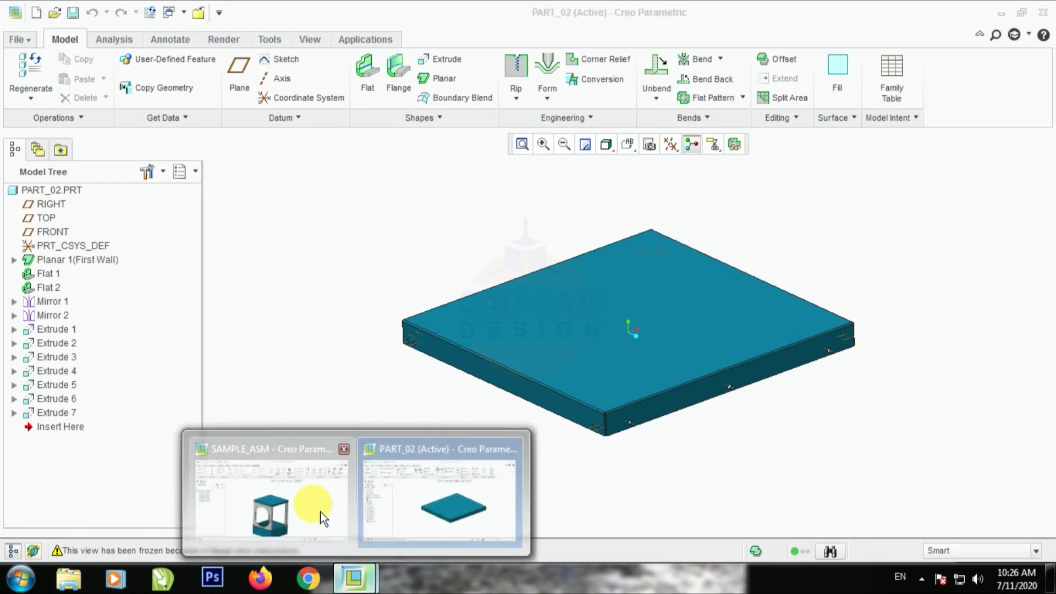
{"action": "left_click", "coordinate": [314, 490]}
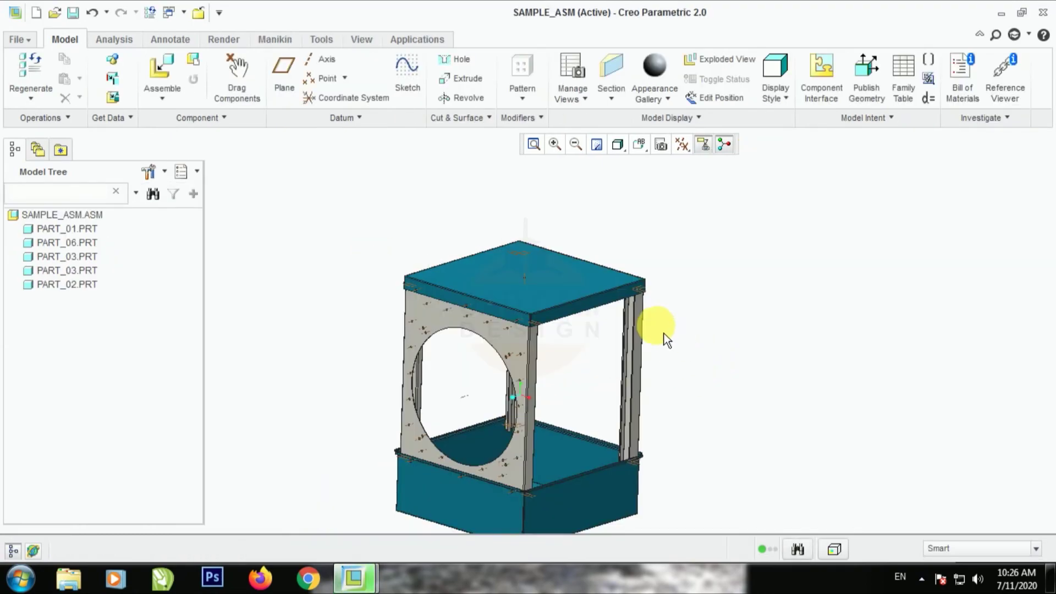
{"action": "scroll", "coordinate": [649, 351], "scroll_direction": "down", "scroll_amount": 5}
{"action": "middle_click_drag", "start_coordinate": [634, 334], "coordinate": [740, 369]}
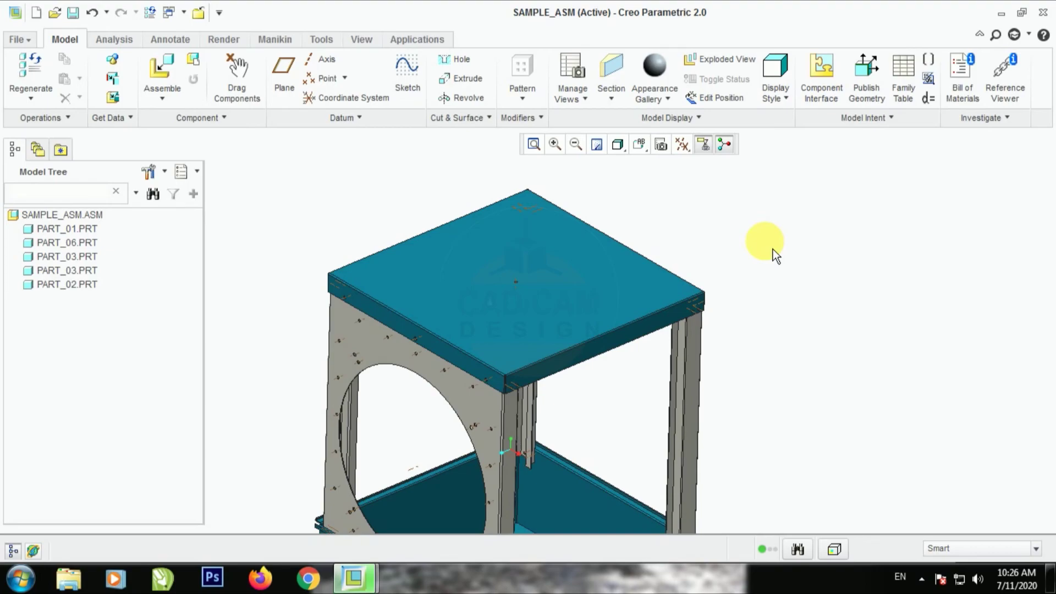
{"action": "middle_click_drag", "start_coordinate": [350, 216], "coordinate": [398, 207]}
{"action": "scroll", "coordinate": [507, 220], "scroll_direction": "up", "scroll_amount": 3}
{"action": "scroll", "coordinate": [324, 310], "scroll_direction": "down", "scroll_amount": 1}
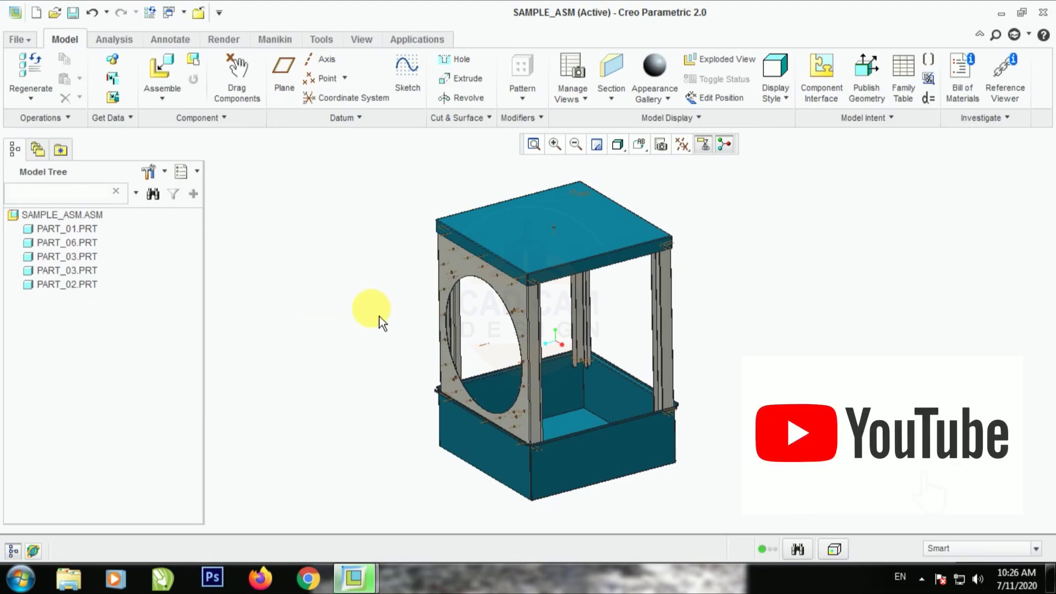
{"action": "middle_click_drag", "start_coordinate": [522, 264], "coordinate": [528, 242]}
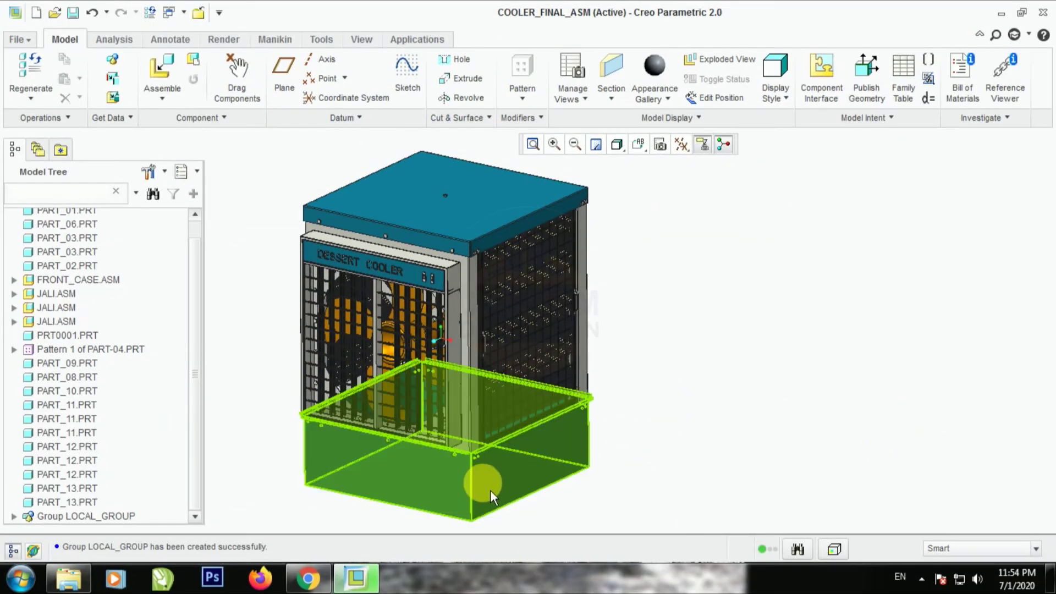
Step: Examine the complete COOLER_FINAL_ASM cooler from several sides, including the fan behind the front grille
{"action": "middle_click_drag", "start_coordinate": [490, 490], "coordinate": [803, 464]}
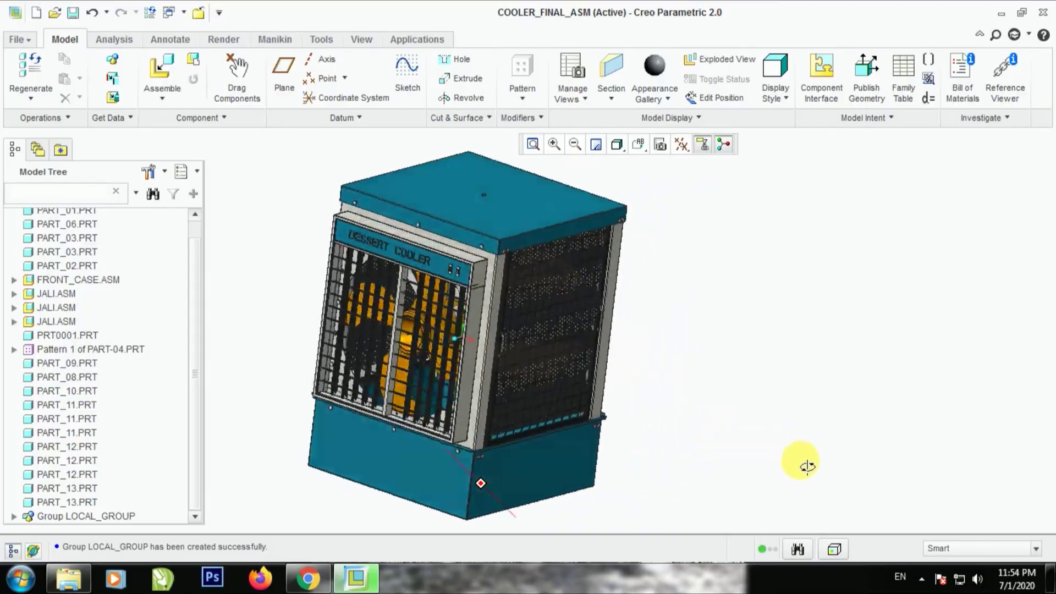
{"action": "scroll", "coordinate": [502, 297], "scroll_direction": "up", "scroll_amount": 10}
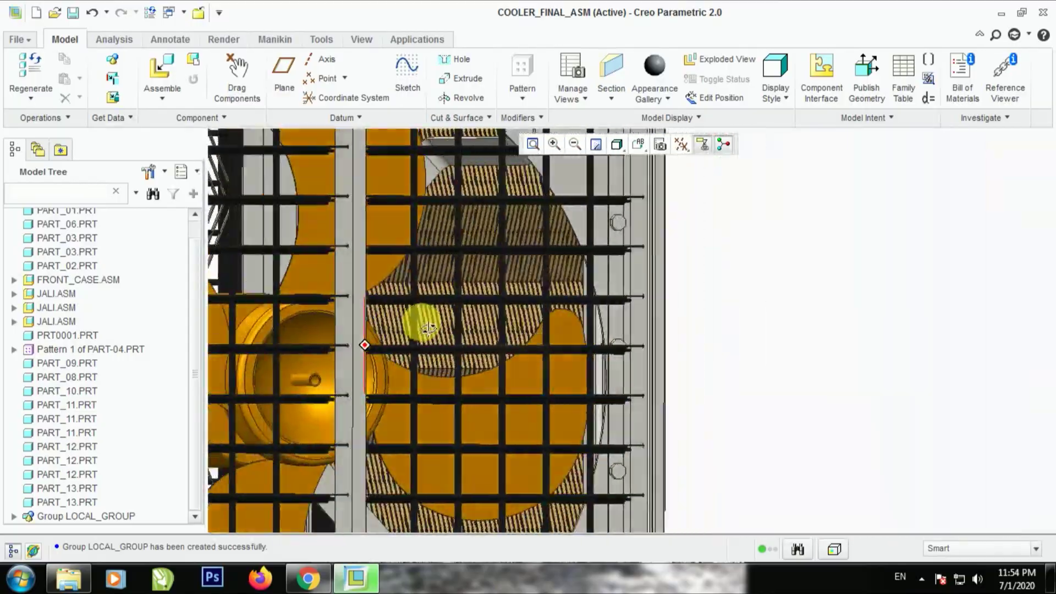
{"action": "middle_click_drag", "start_coordinate": [429, 328], "coordinate": [495, 374]}
{"action": "scroll", "coordinate": [687, 408], "scroll_direction": "up", "scroll_amount": 6}
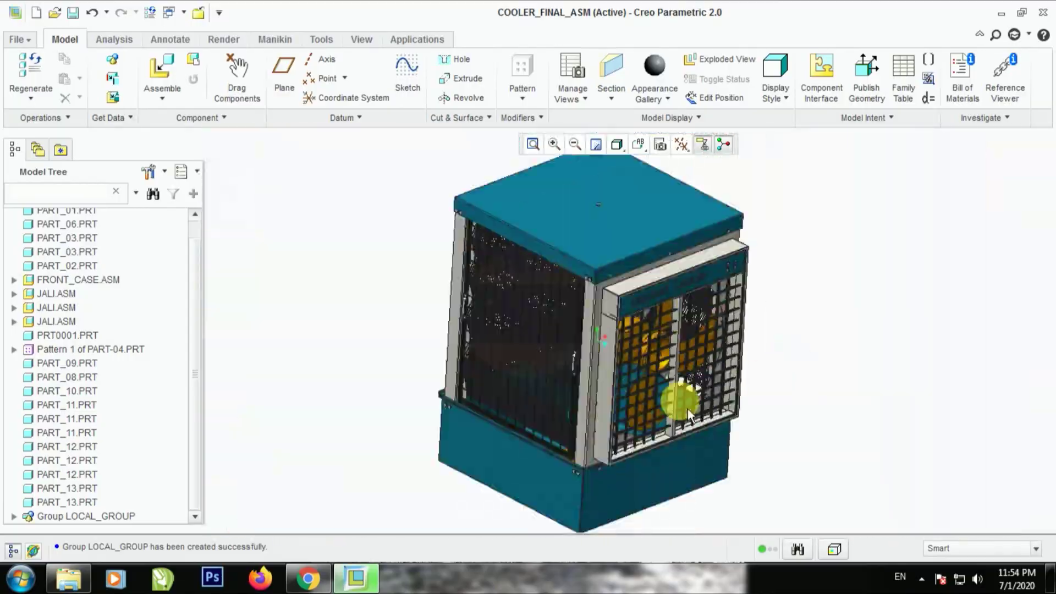
{"action": "scroll", "coordinate": [566, 477], "scroll_direction": "down", "scroll_amount": 4}
{"action": "middle_click_drag", "start_coordinate": [565, 477], "coordinate": [555, 385]}
{"action": "key", "text": "ctrl+d"}
Step: Hide PART_16 inside the first JALI sub-assembly
{"action": "left_click", "coordinate": [14, 293]}
{"action": "right_click", "coordinate": [77, 393]}
{"action": "left_click", "coordinate": [101, 308]}
{"action": "left_click", "coordinate": [14, 293]}
Step: Hide all three JALI sub-assemblies in the cooler assembly
{"action": "left_click", "coordinate": [56, 293]}
{"action": "left_click", "coordinate": [56, 308], "text": "ctrl"}
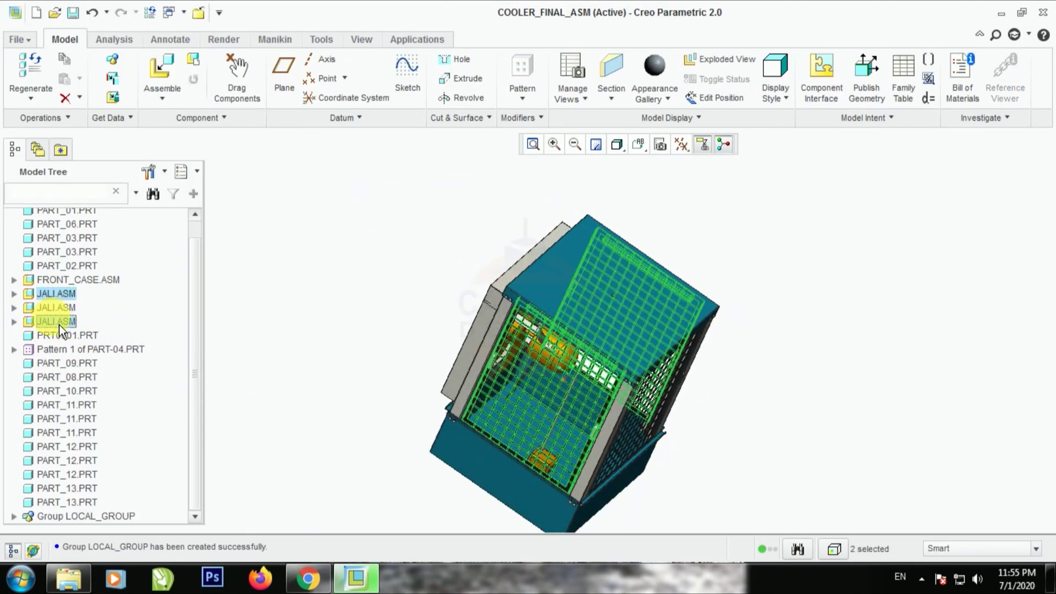
{"action": "left_click", "coordinate": [58, 323], "text": "ctrl"}
{"action": "right_click", "coordinate": [59, 324]}
{"action": "left_click", "coordinate": [91, 427]}
Step: Examine the cooler's interior through the open sides, including the fan, its supports, the corner posts and the pipes
{"action": "middle_click_drag", "start_coordinate": [584, 450], "coordinate": [487, 458]}
{"action": "scroll", "coordinate": [487, 458], "scroll_direction": "up", "scroll_amount": 4}
{"action": "middle_click_drag", "start_coordinate": [475, 396], "coordinate": [365, 405]}
{"action": "scroll", "coordinate": [531, 487], "scroll_direction": "down", "scroll_amount": 3}
{"action": "middle_click_drag", "start_coordinate": [532, 488], "coordinate": [580, 325]}
{"action": "scroll", "coordinate": [518, 312], "scroll_direction": "down", "scroll_amount": 6}
{"action": "scroll", "coordinate": [585, 325], "scroll_direction": "up", "scroll_amount": 2}
{"action": "scroll", "coordinate": [585, 325], "scroll_direction": "up", "scroll_amount": 4}
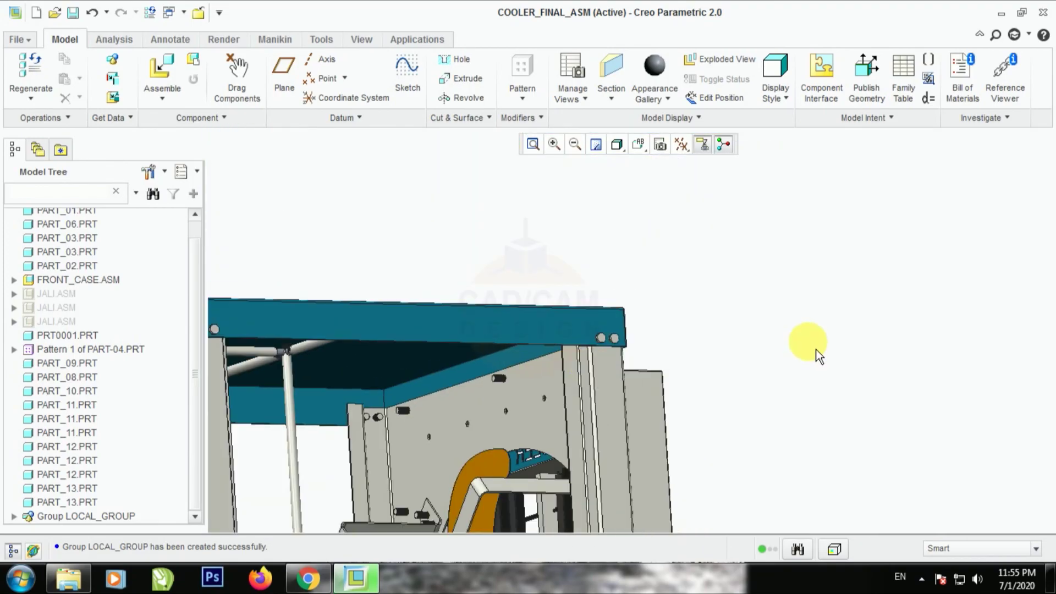
{"action": "scroll", "coordinate": [816, 356], "scroll_direction": "up", "scroll_amount": 2}
{"action": "mouse_move", "coordinate": [518, 377]}
{"action": "middle_mouse_down"}
{"action": "mouse_move", "coordinate": [472, 398]}
{"action": "mouse_move", "coordinate": [515, 384]}
{"action": "middle_mouse_up"}
Step: Open the FRONT_CASE sub-assembly in its own window and examine it
{"action": "right_click", "coordinate": [53, 280]}
{"action": "left_click", "coordinate": [83, 32]}
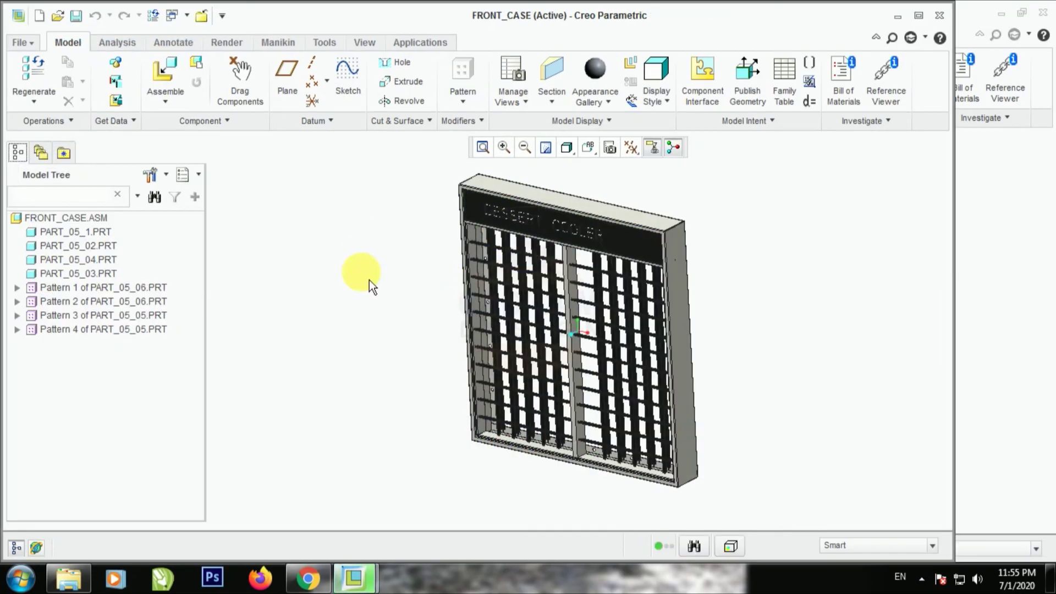
{"action": "middle_click_drag", "start_coordinate": [358, 276], "coordinate": [464, 169]}
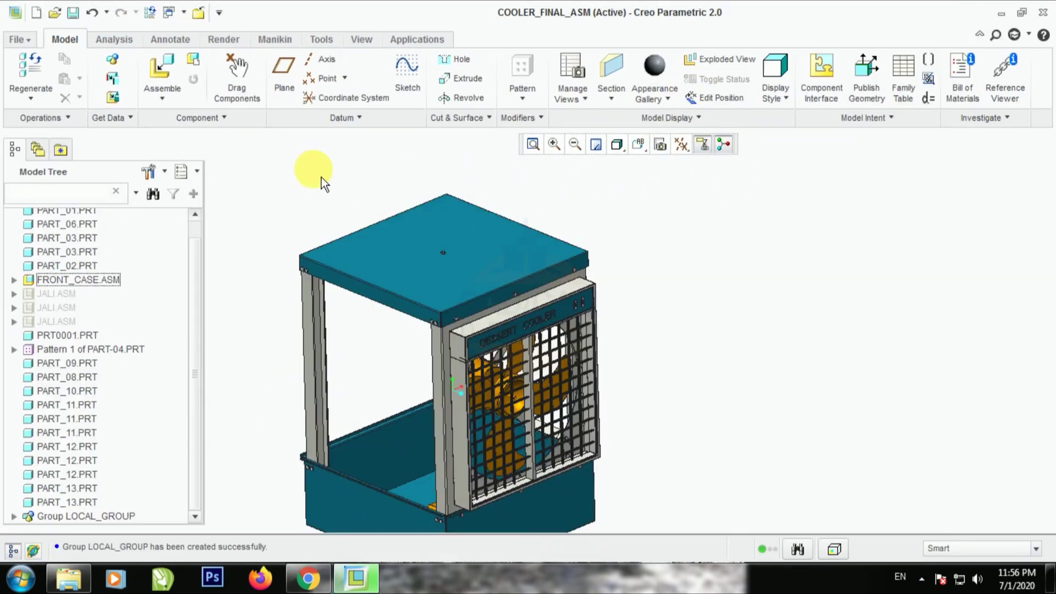
Step: Unhide the three JALI sub-assemblies in COOLER_FINAL_ASM
{"action": "left_click", "coordinate": [74, 297]}
{"action": "left_click", "coordinate": [76, 317], "text": "shift"}
{"action": "right_click", "coordinate": [65, 321]}
{"action": "left_click", "coordinate": [101, 478]}
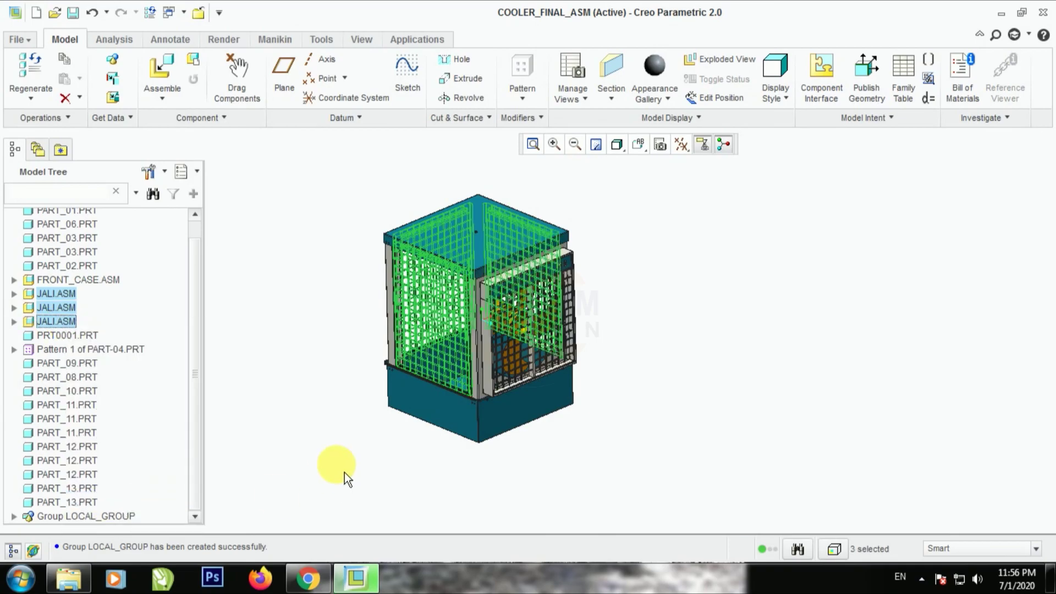
{"action": "left_click", "coordinate": [345, 472]}
Step: Unhide PART_16 inside the third JALI sub-assembly and refit the whole cooler in view
{"action": "left_click", "coordinate": [15, 322]}
{"action": "right_click", "coordinate": [54, 422]}
{"action": "left_click", "coordinate": [90, 370]}
{"action": "left_click", "coordinate": [533, 144]}
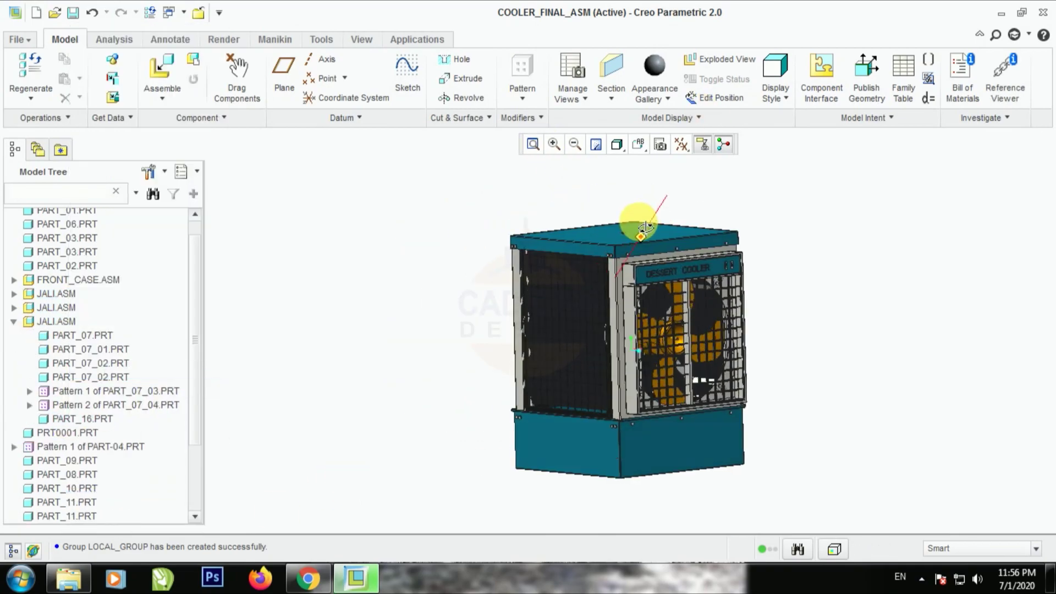
Step: Show the cooler assembly in exploded view, examine it, and return it to the unexploded state
{"action": "left_click", "coordinate": [719, 59]}
{"action": "mouse_move", "coordinate": [714, 468]}
{"action": "middle_mouse_down"}
{"action": "mouse_move", "coordinate": [523, 490]}
{"action": "mouse_move", "coordinate": [543, 522]}
{"action": "mouse_move", "coordinate": [627, 323]}
{"action": "mouse_move", "coordinate": [741, 359]}
{"action": "mouse_move", "coordinate": [876, 462]}
{"action": "mouse_move", "coordinate": [808, 506]}
{"action": "middle_mouse_up"}
{"action": "left_click", "coordinate": [718, 61]}
{"action": "scroll", "coordinate": [589, 278], "scroll_direction": "down", "scroll_amount": 4}
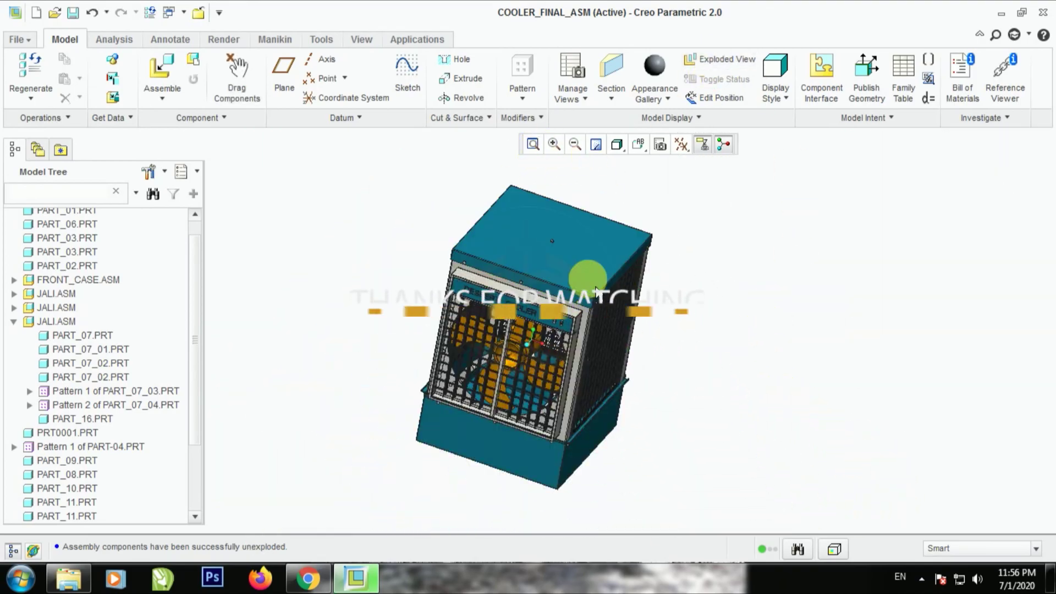